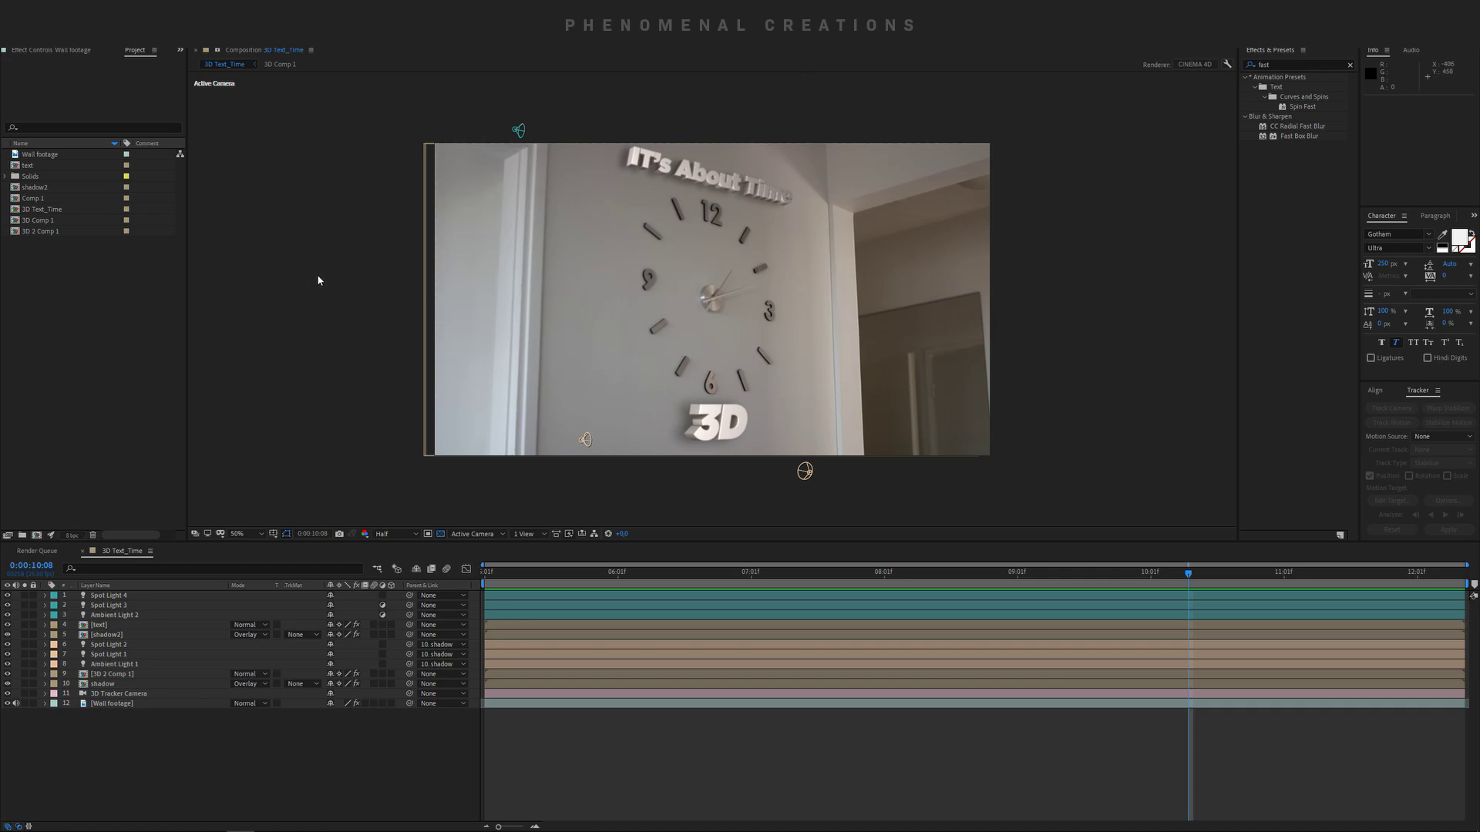
Preview the finished comp from the start, then select the Wall footage clip.
{"action": "left_click", "coordinate": [488, 571]}
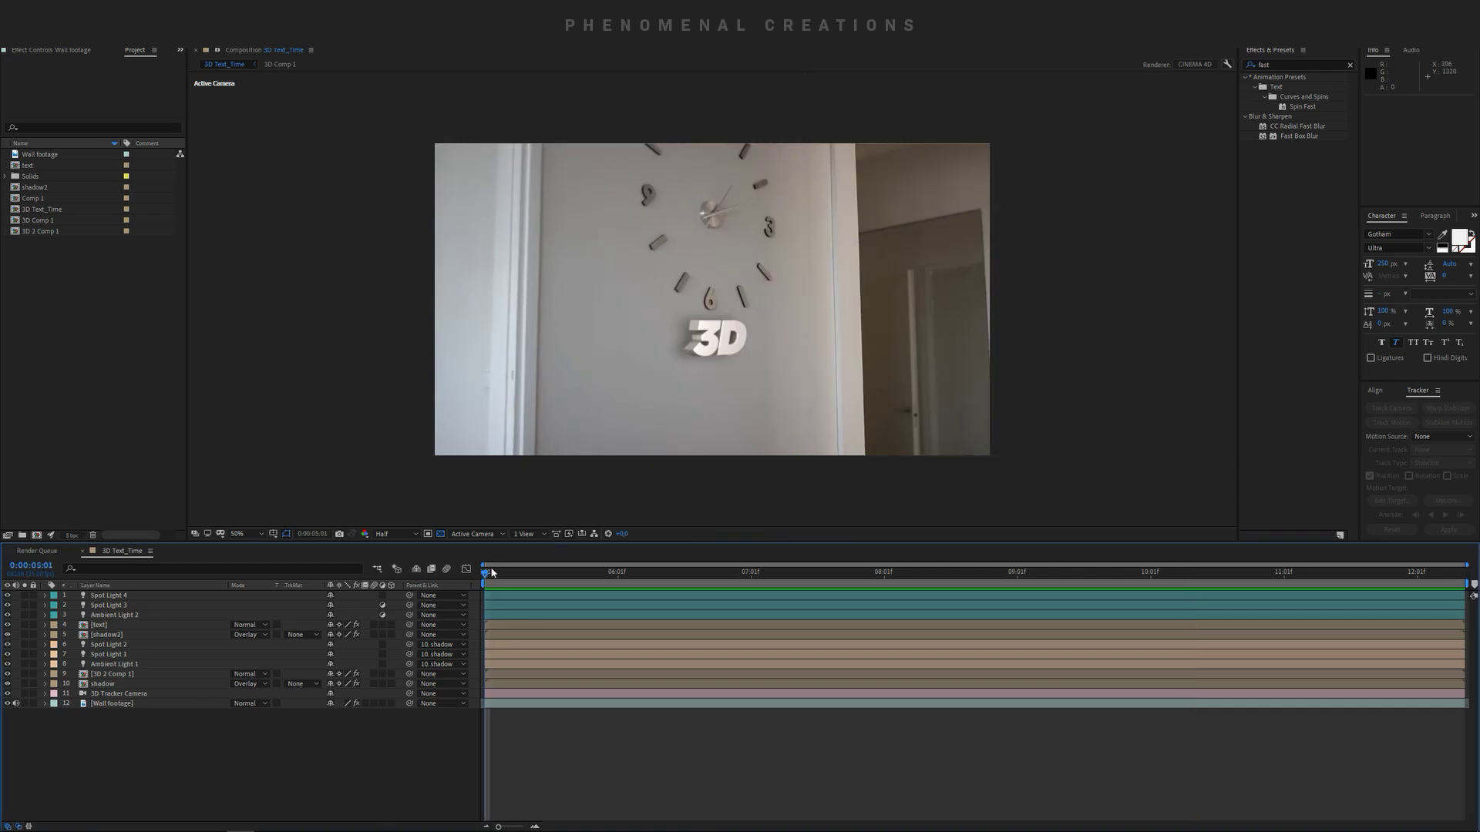
{"action": "key", "text": "space"}
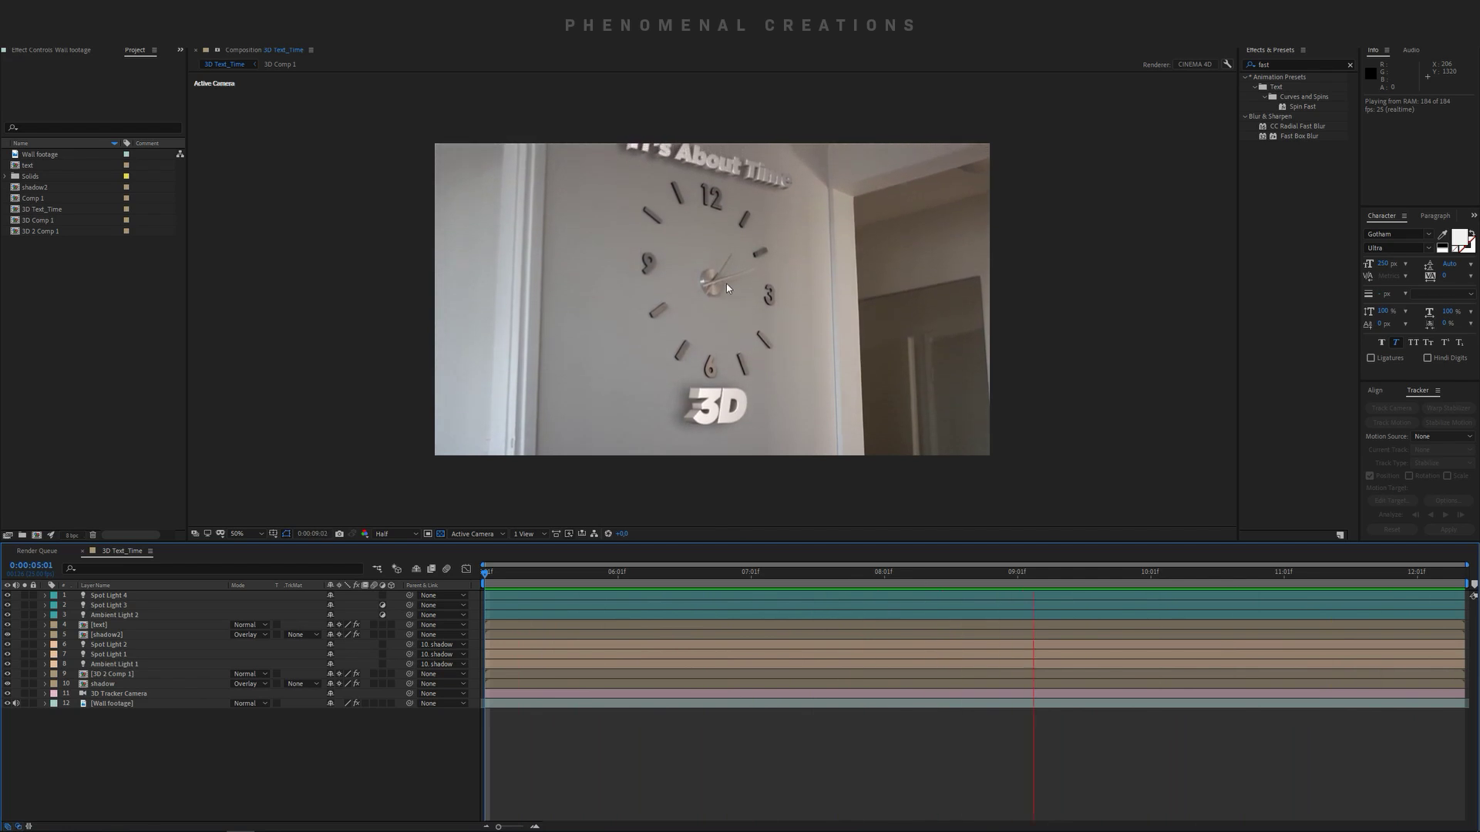
{"action": "key", "text": "space"}
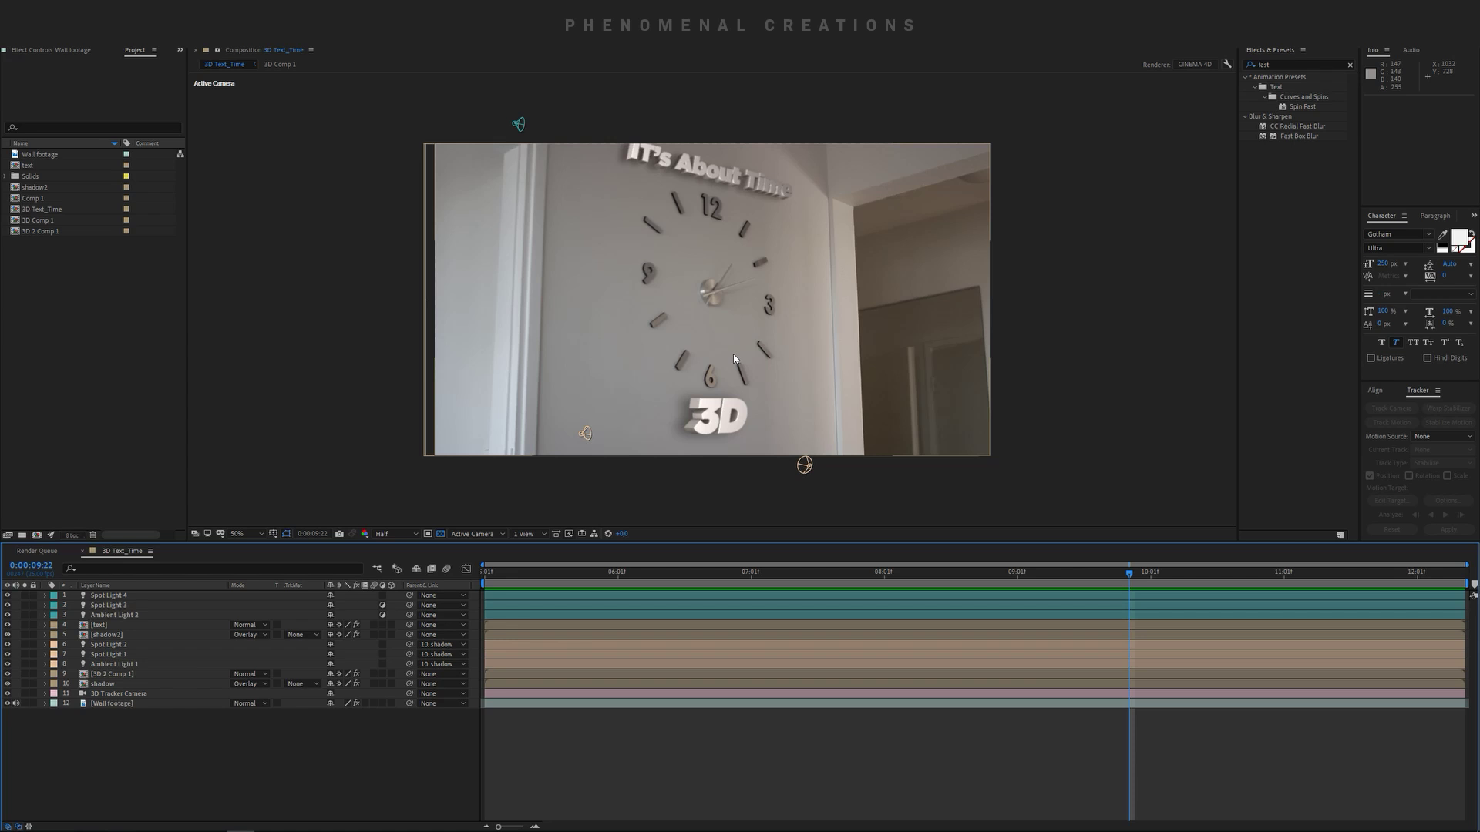
{"action": "left_click", "coordinate": [58, 152]}
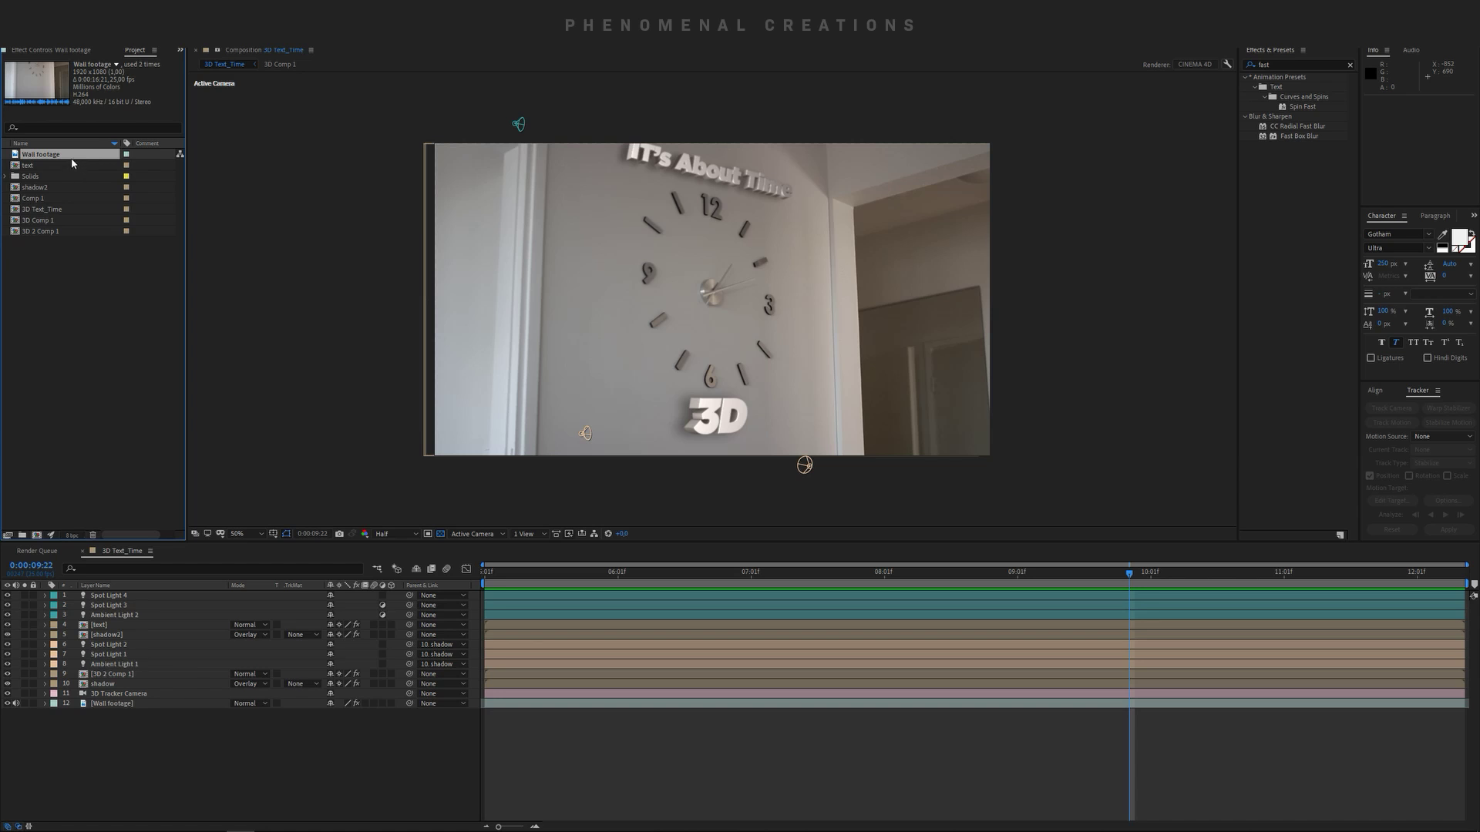
Build a Wall footage 2 comp from the clip and trim it to 0:00:04:18–0:00:11:18.
{"action": "left_click_drag", "start_coordinate": [63, 158], "coordinate": [36, 535]}
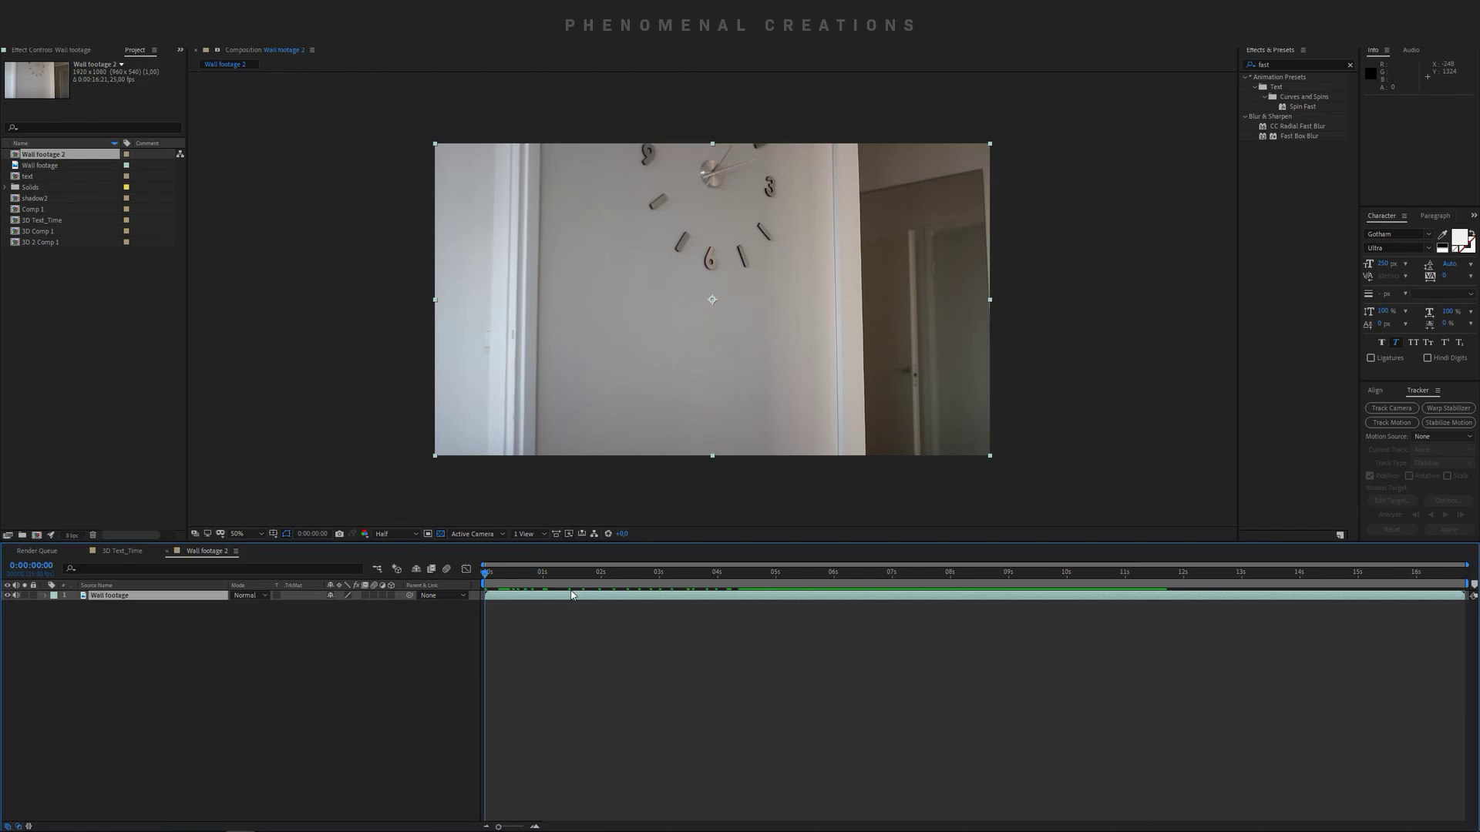
{"action": "left_click_drag", "start_coordinate": [537, 578], "coordinate": [1169, 587]}
{"action": "key", "text": "b"}
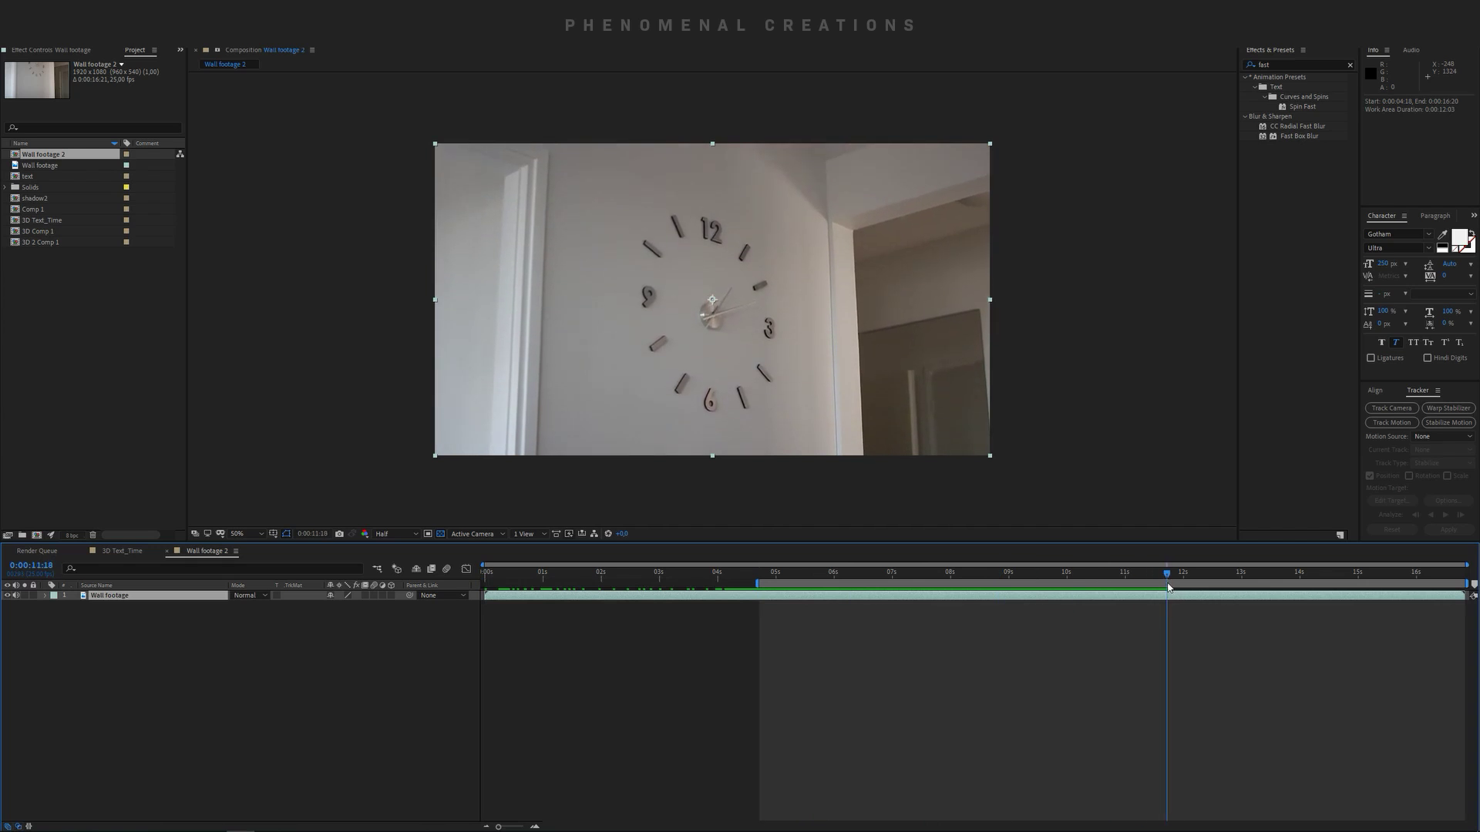
{"action": "key", "text": "n"}
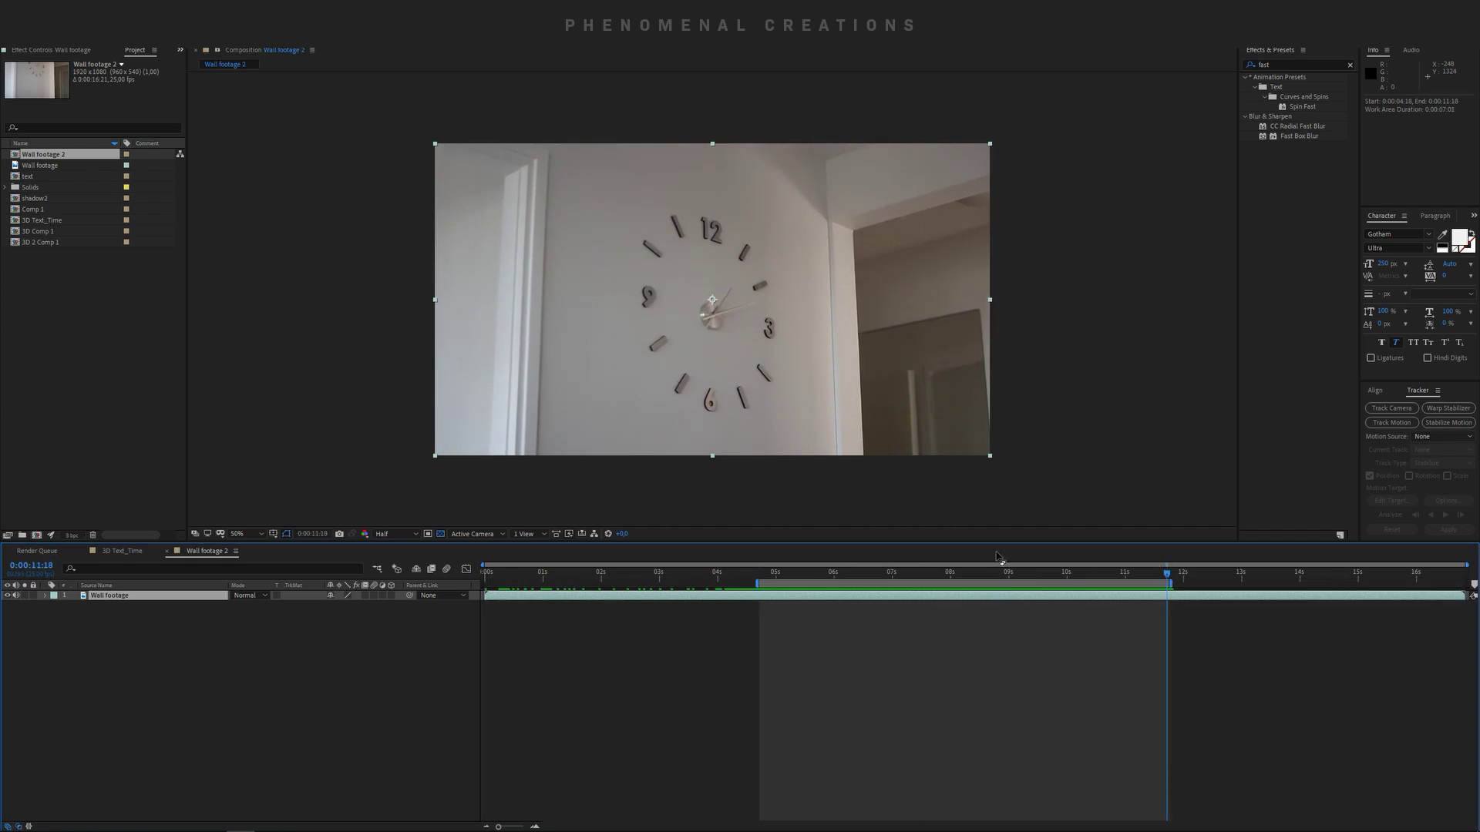
{"action": "right_click", "coordinate": [951, 584]}
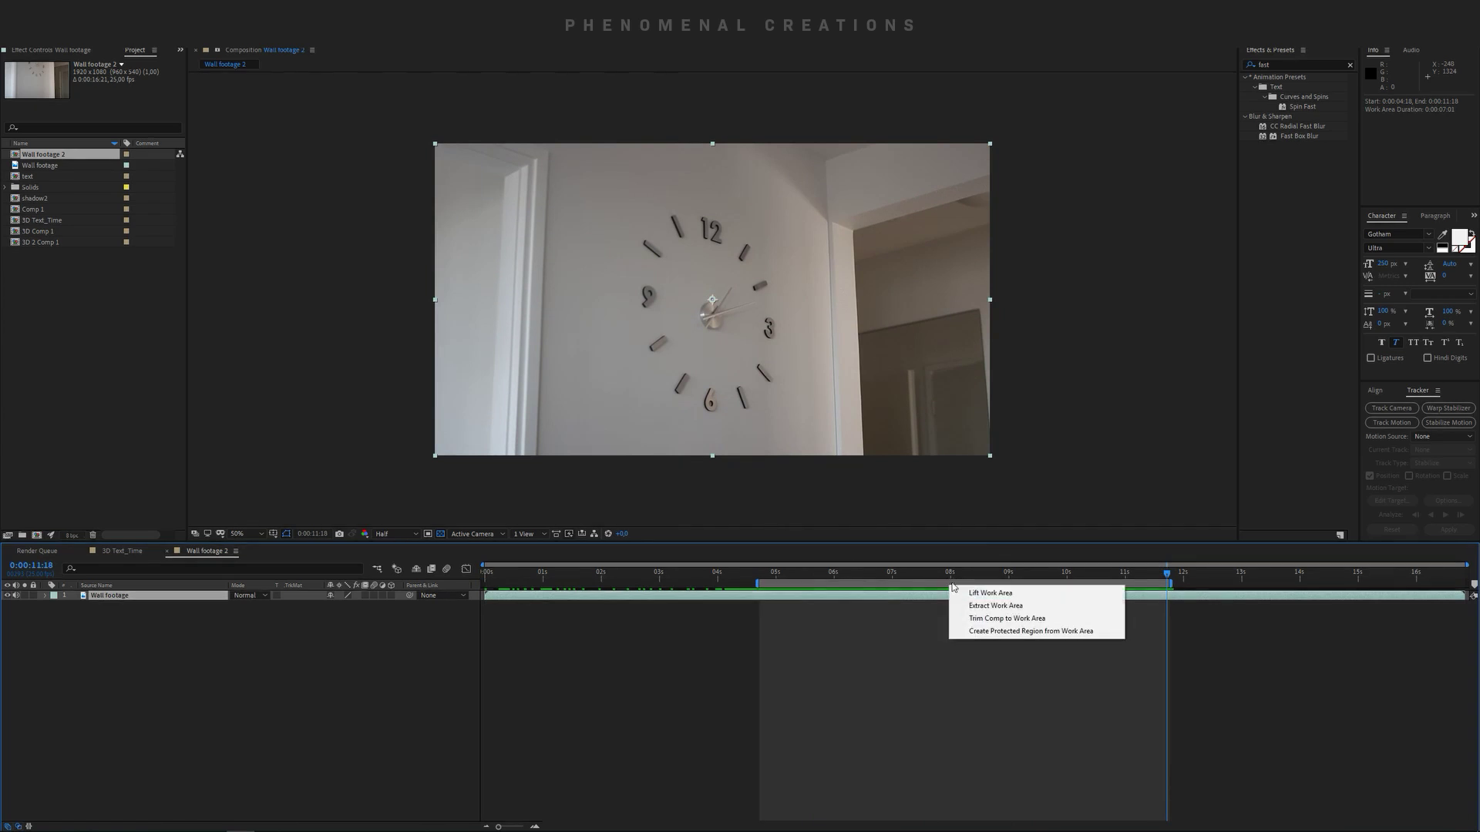
{"action": "left_click", "coordinate": [980, 618]}
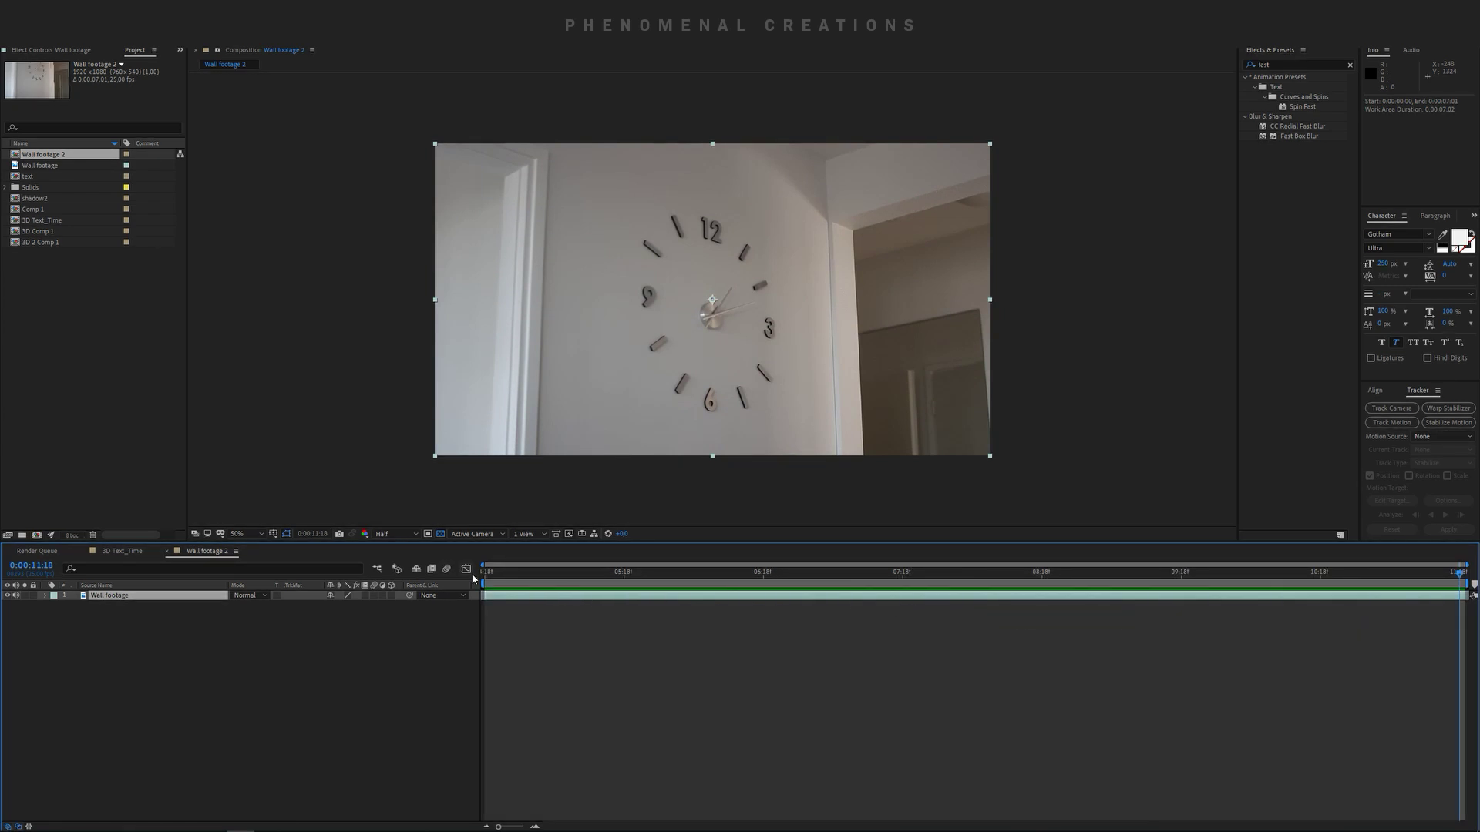
{"action": "left_click_drag", "start_coordinate": [507, 574], "coordinate": [891, 594]}
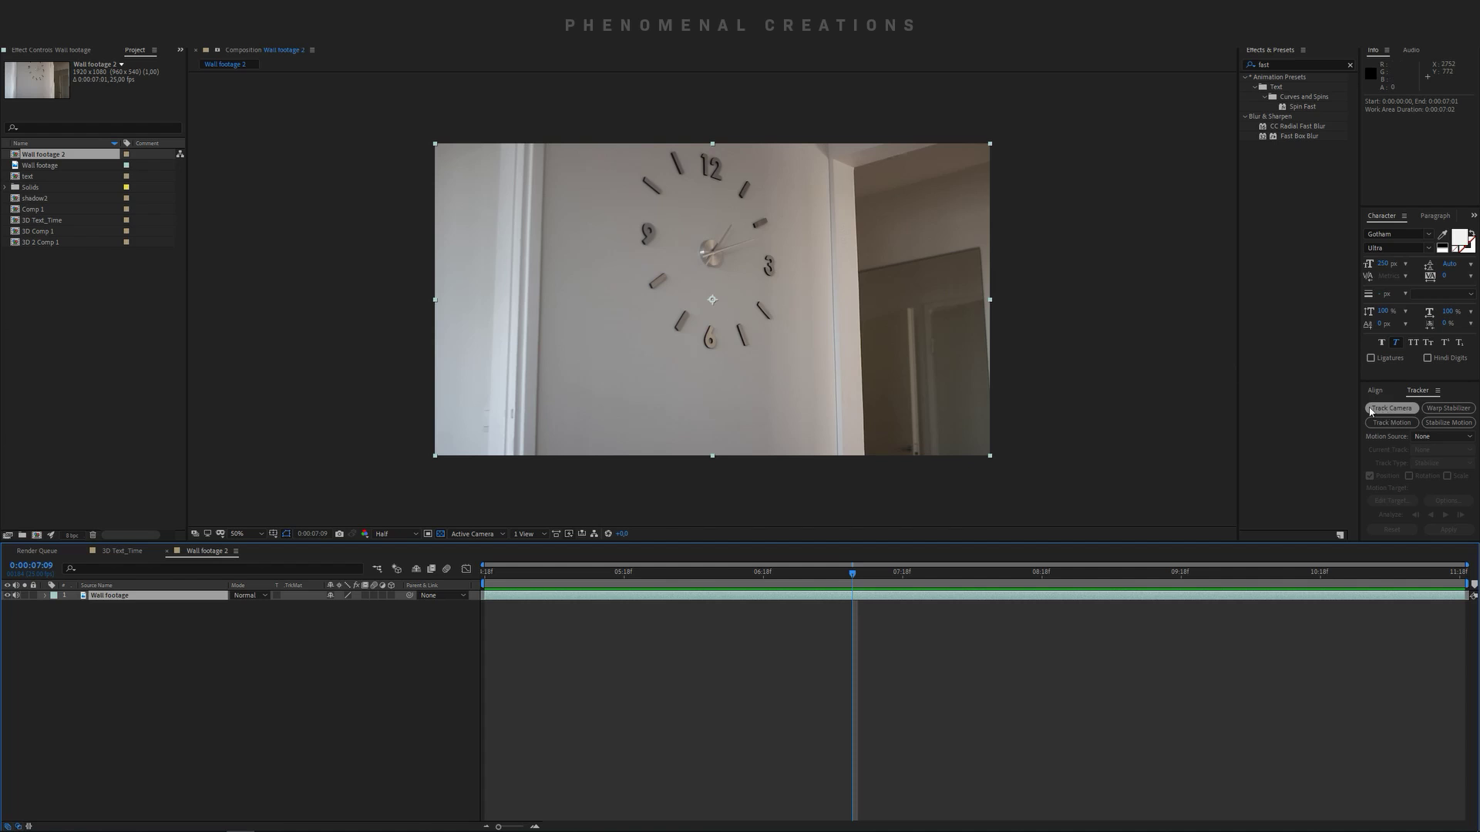
Search Effects & Presets for '3d ca' and apply 3D Camera Tracker to the wall footage.
{"action": "key", "text": "alt+w"}
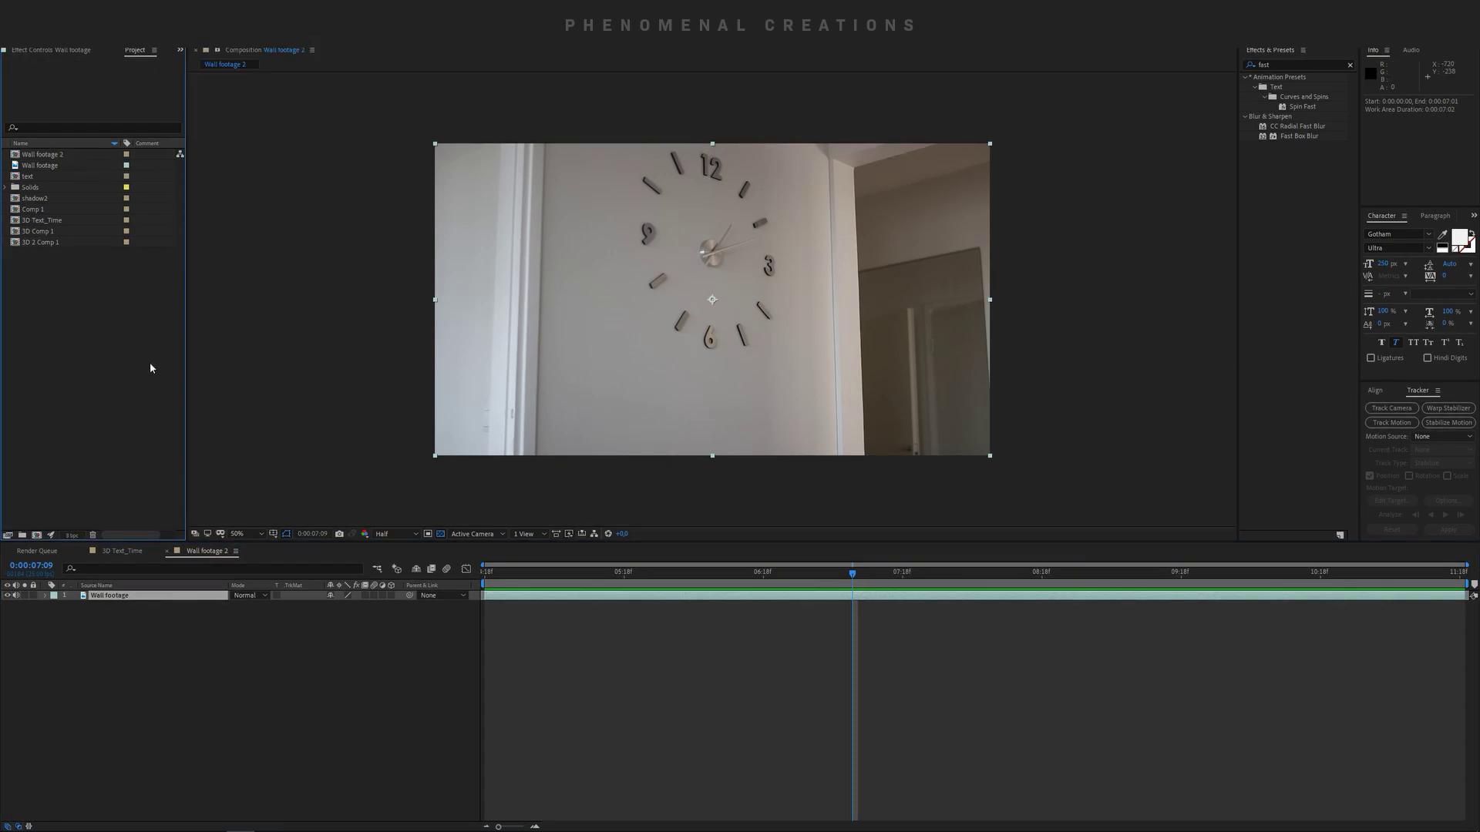
{"action": "left_click", "coordinate": [148, 363]}
{"action": "left_click", "coordinate": [1279, 65]}
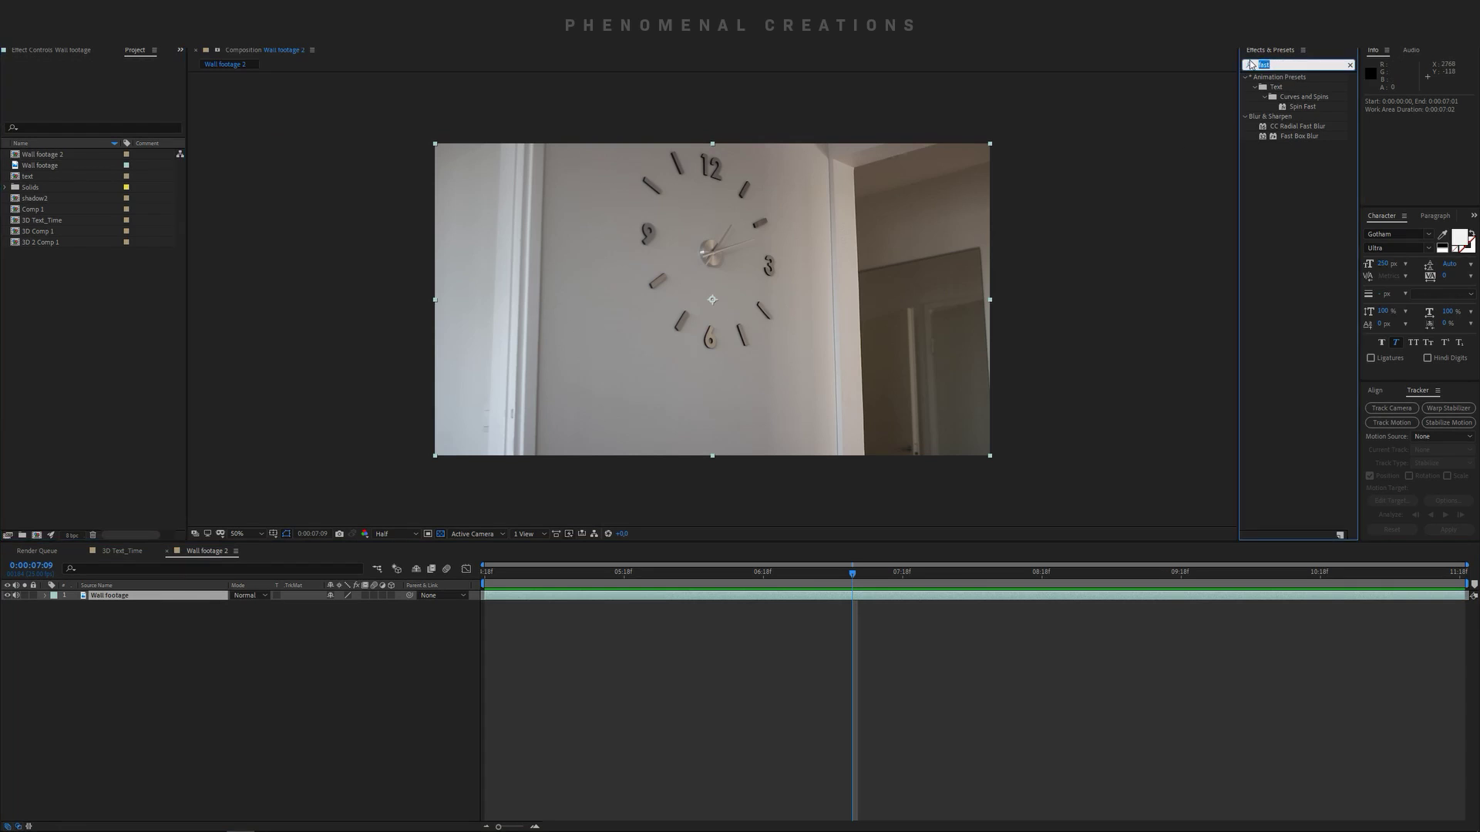
{"action": "type", "text": "3d ca"}
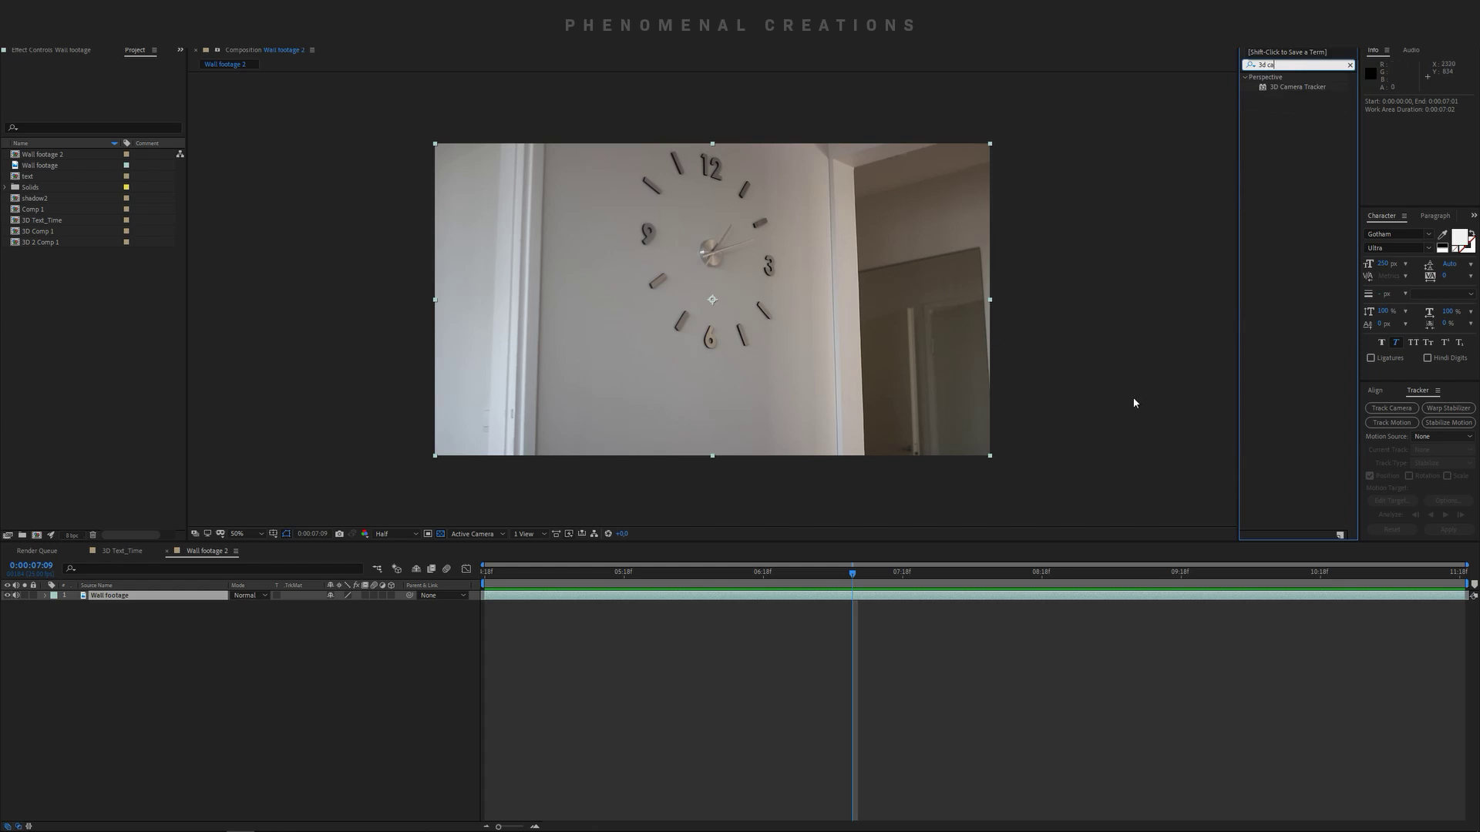
{"action": "left_click", "coordinate": [1397, 410]}
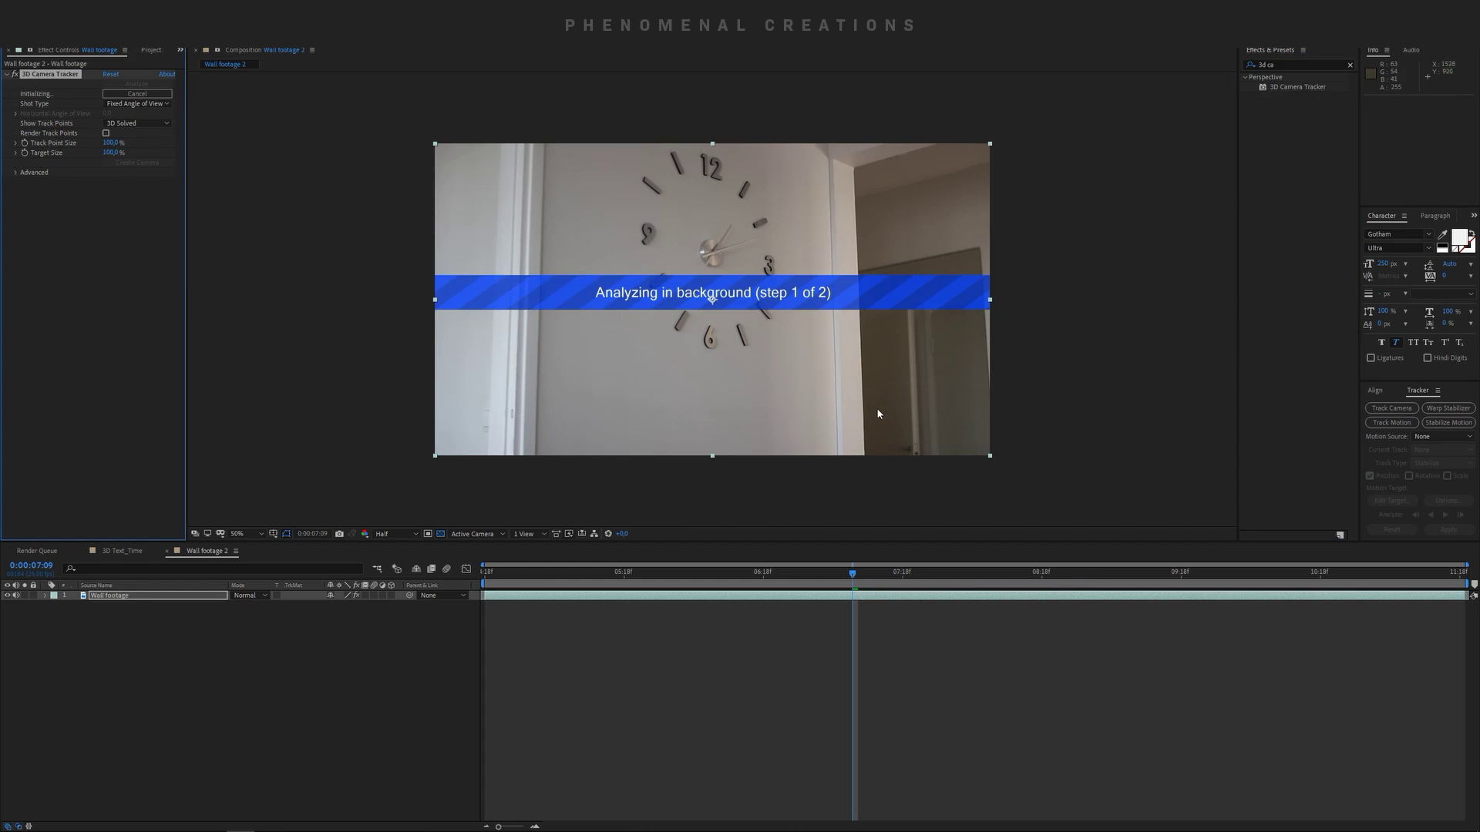
Select the track points around the clock and create a null and camera from them.
{"action": "left_click", "coordinate": [846, 569]}
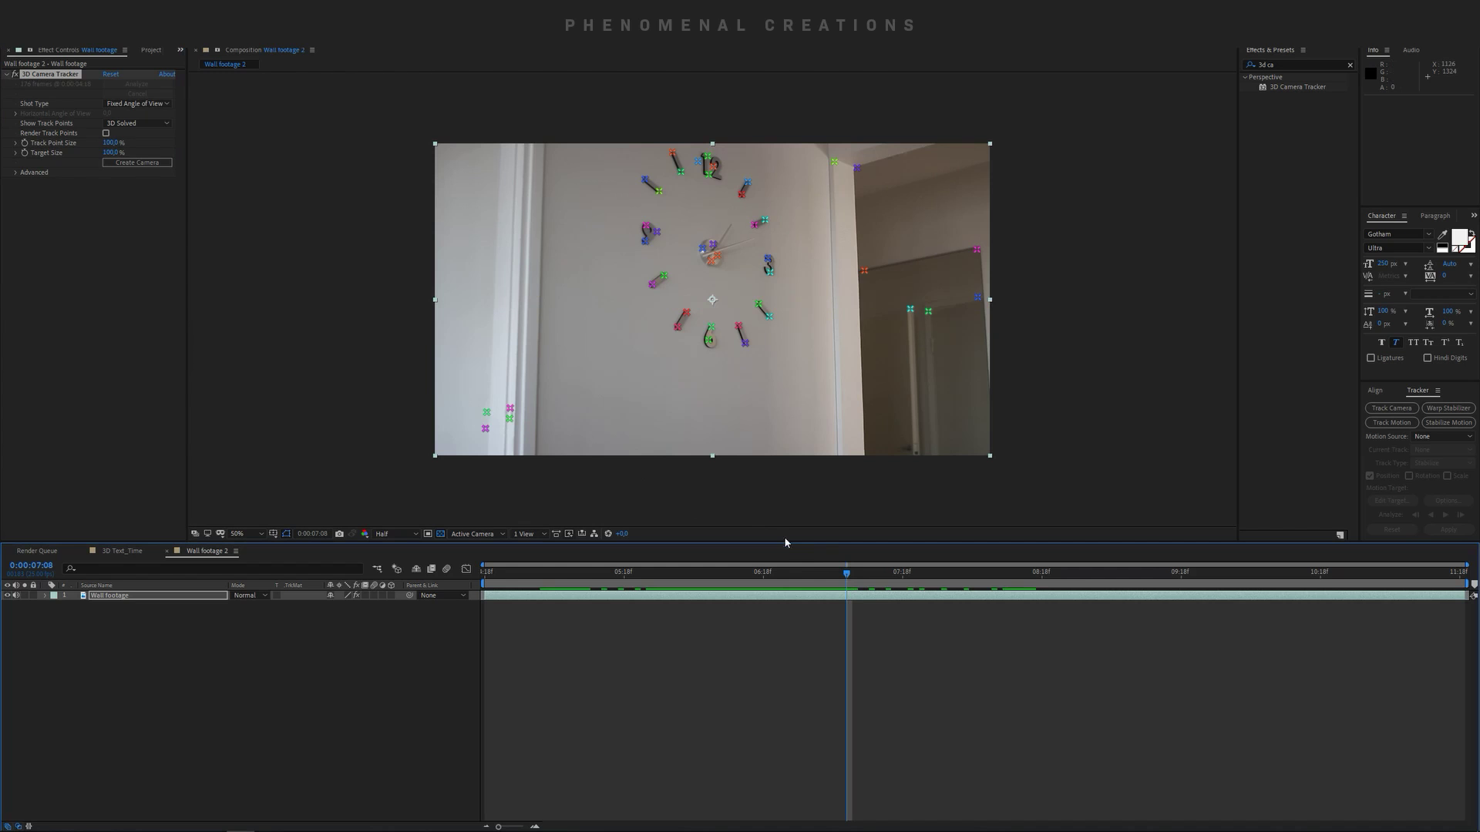
{"action": "left_click_drag", "start_coordinate": [759, 574], "coordinate": [1102, 606]}
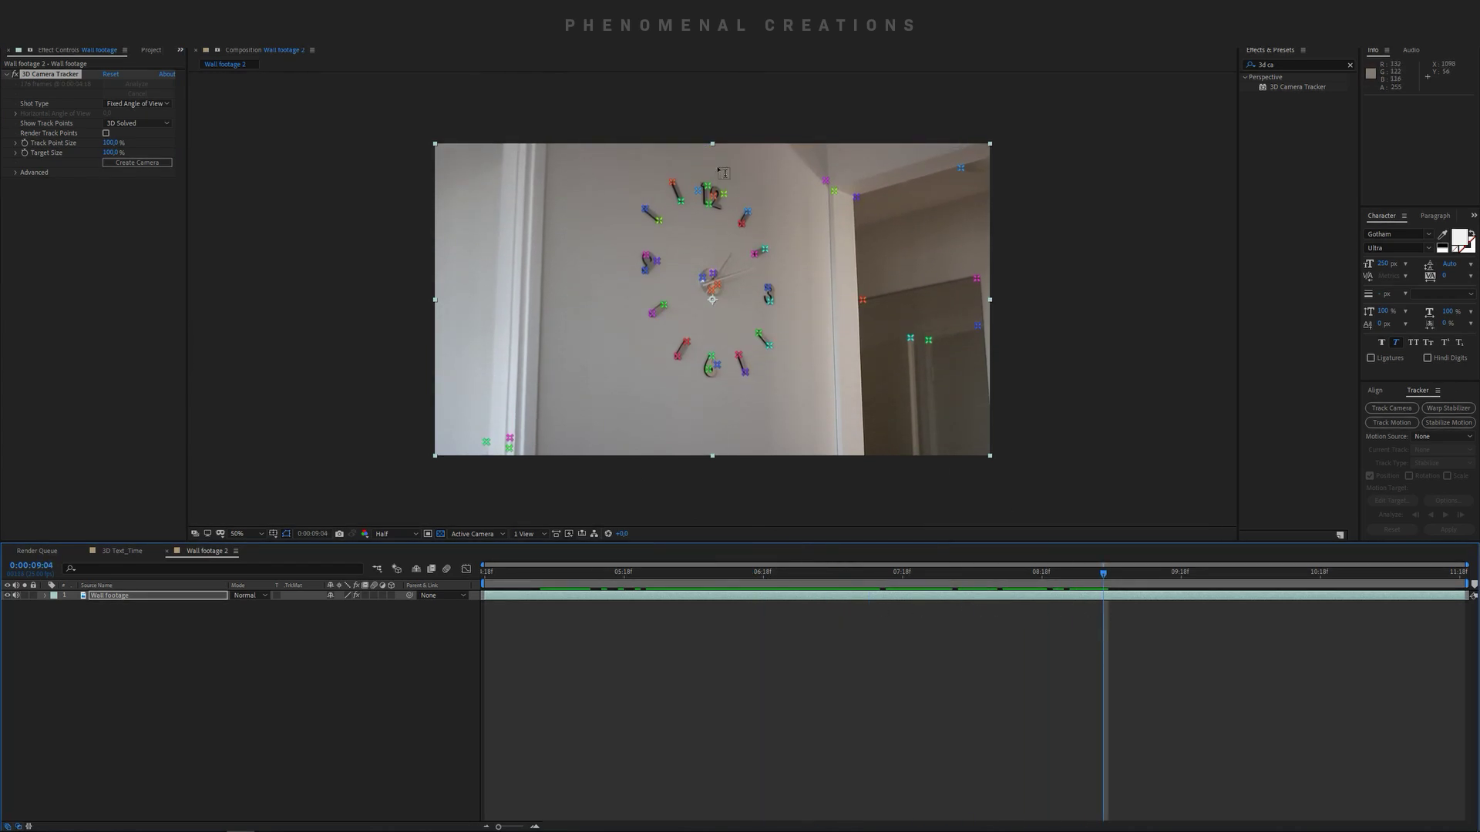
{"action": "mouse_move", "coordinate": [776, 274]}
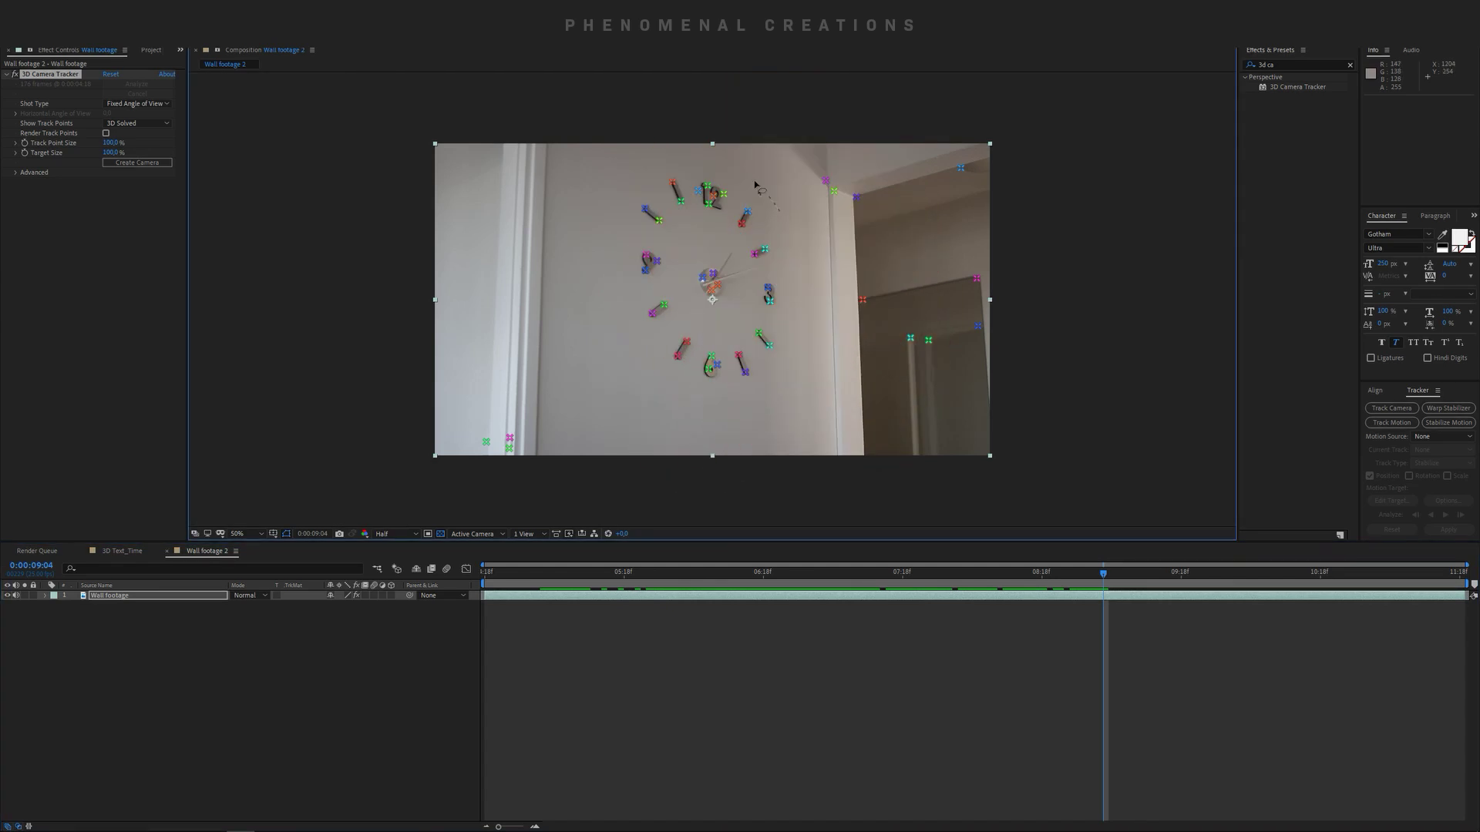
{"action": "mouse_move", "coordinate": [780, 213]}
{"action": "left_mouse_down"}
{"action": "mouse_move", "coordinate": [571, 243]}
{"action": "mouse_move", "coordinate": [760, 373]}
{"action": "mouse_move", "coordinate": [834, 270]}
{"action": "left_mouse_up"}
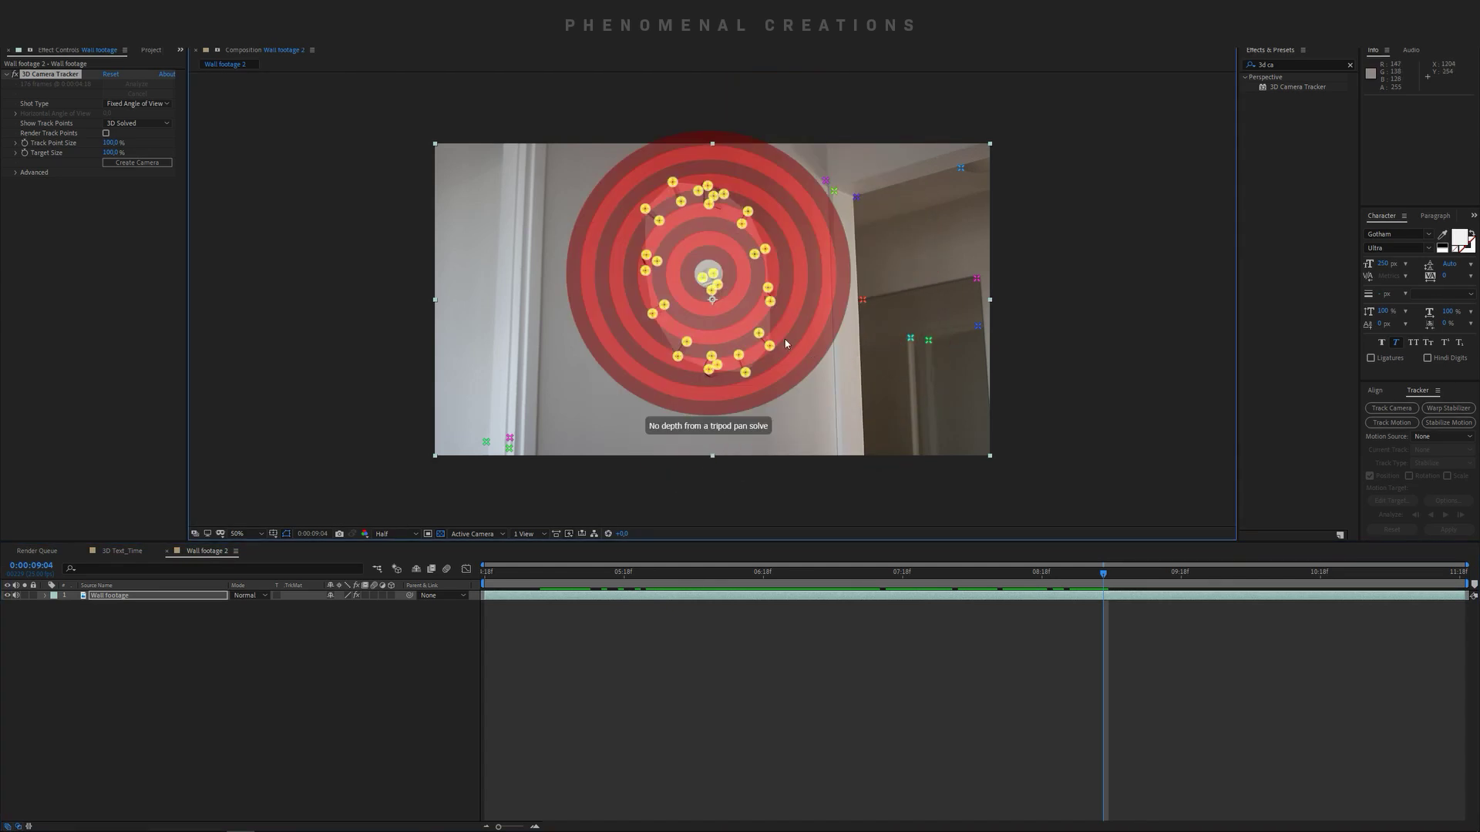
{"action": "right_click", "coordinate": [696, 261]}
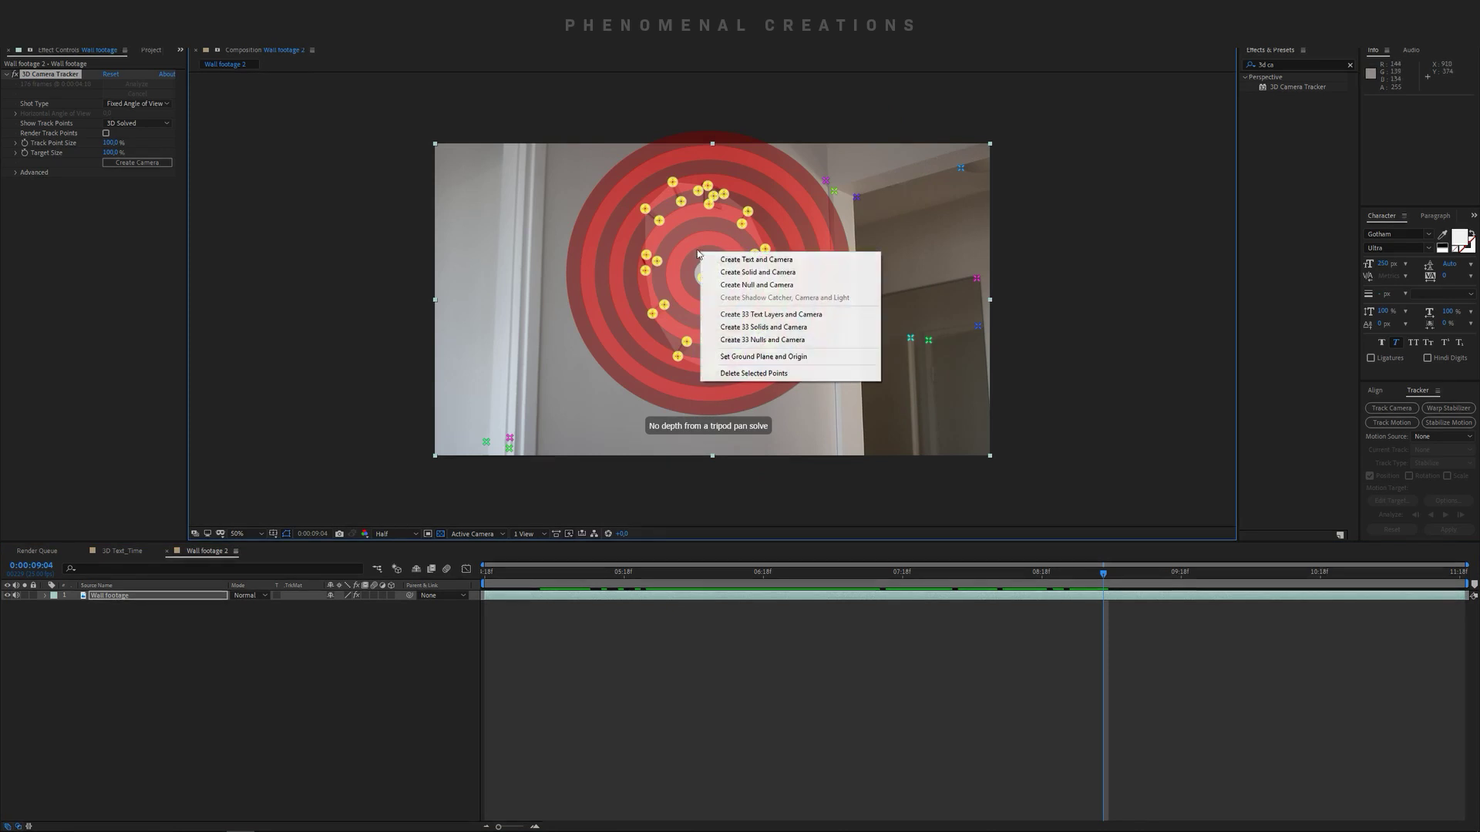
{"action": "left_click", "coordinate": [739, 289]}
{"action": "left_click", "coordinate": [229, 654]}
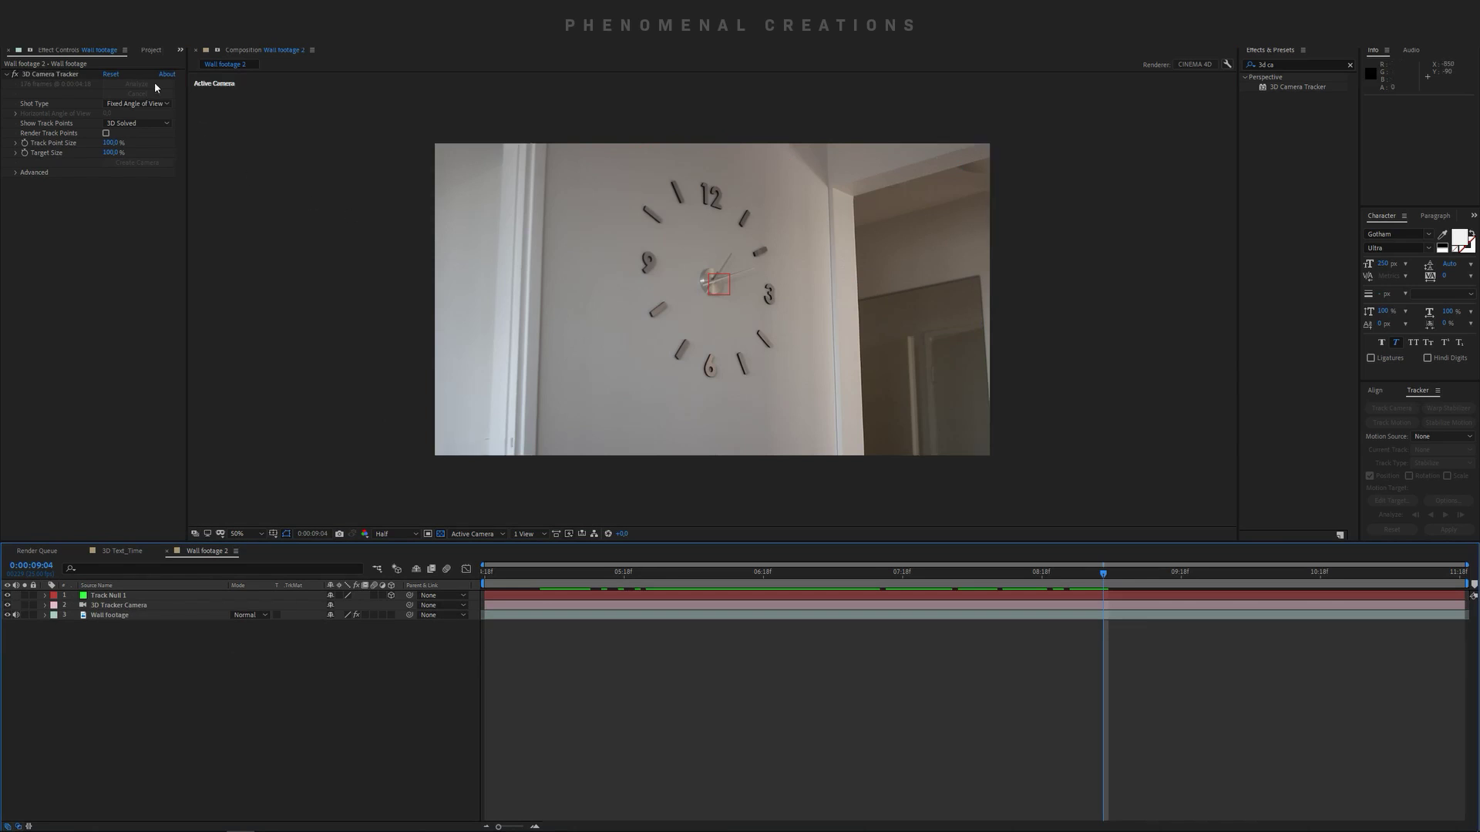
Add a text layer reading '3D' on the wall footage.
{"action": "key", "text": "ctrl+t"}
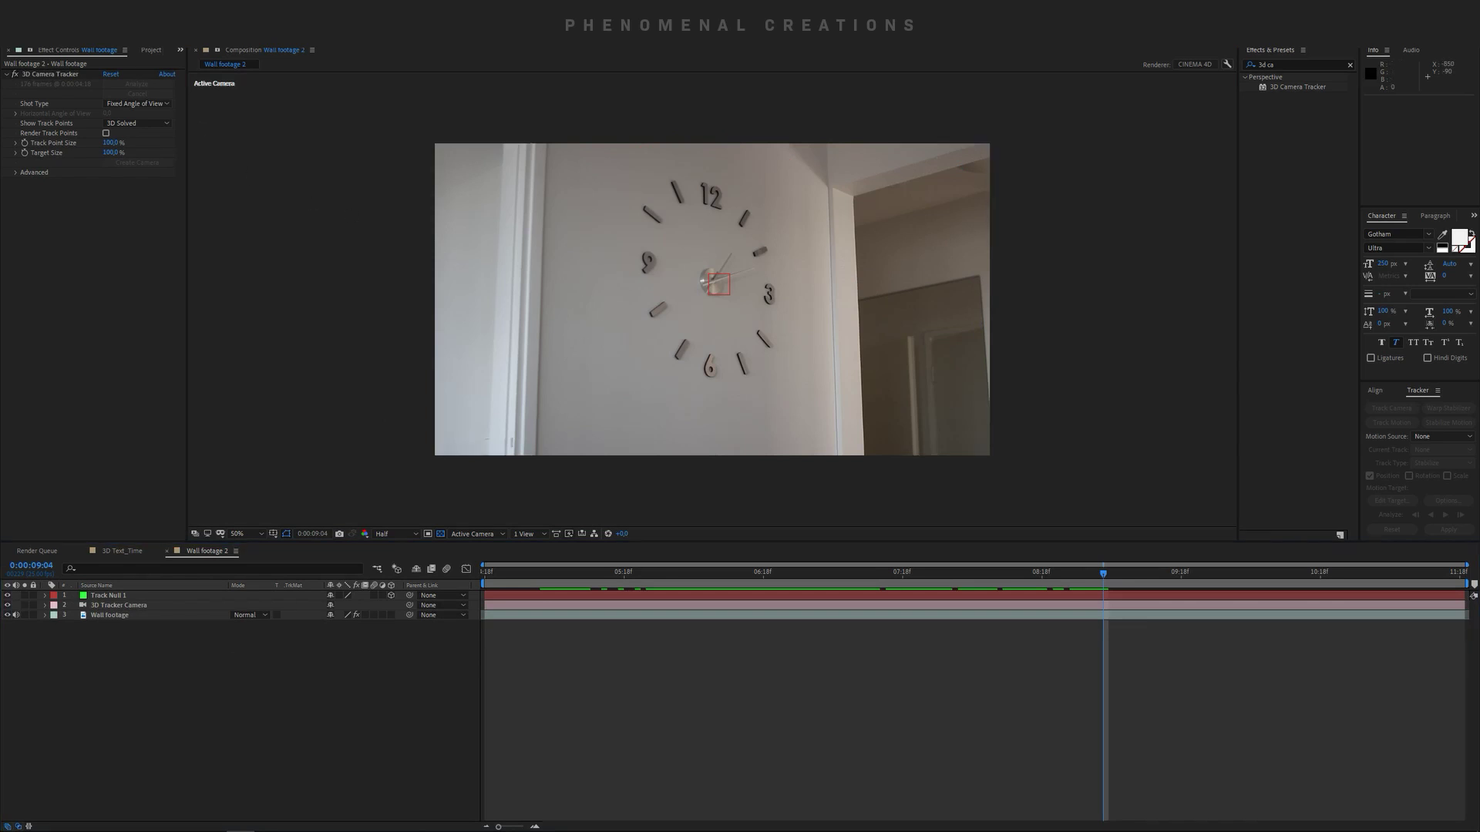
{"action": "left_click", "coordinate": [590, 359]}
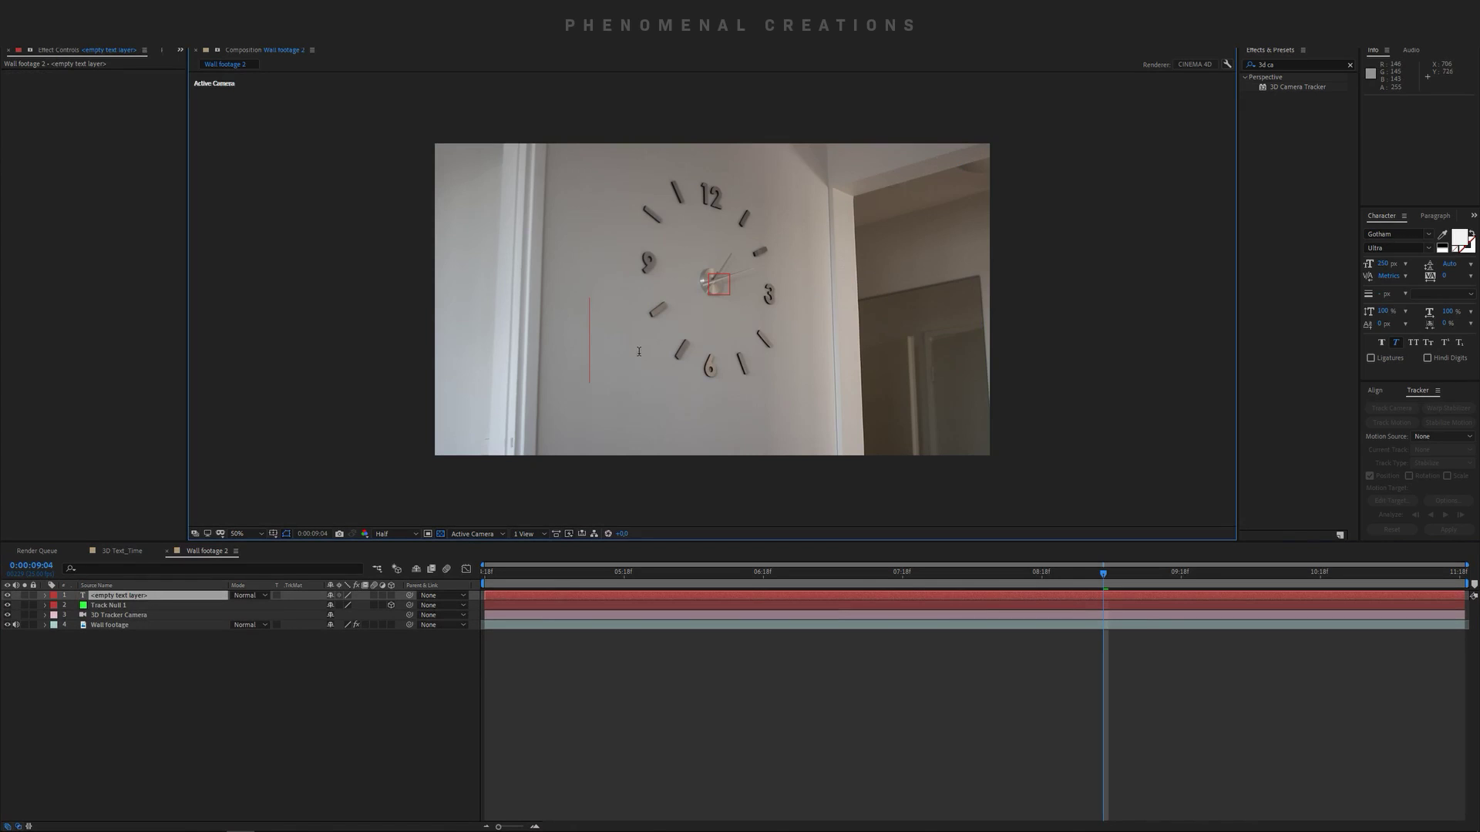
{"action": "type", "text": "3D"}
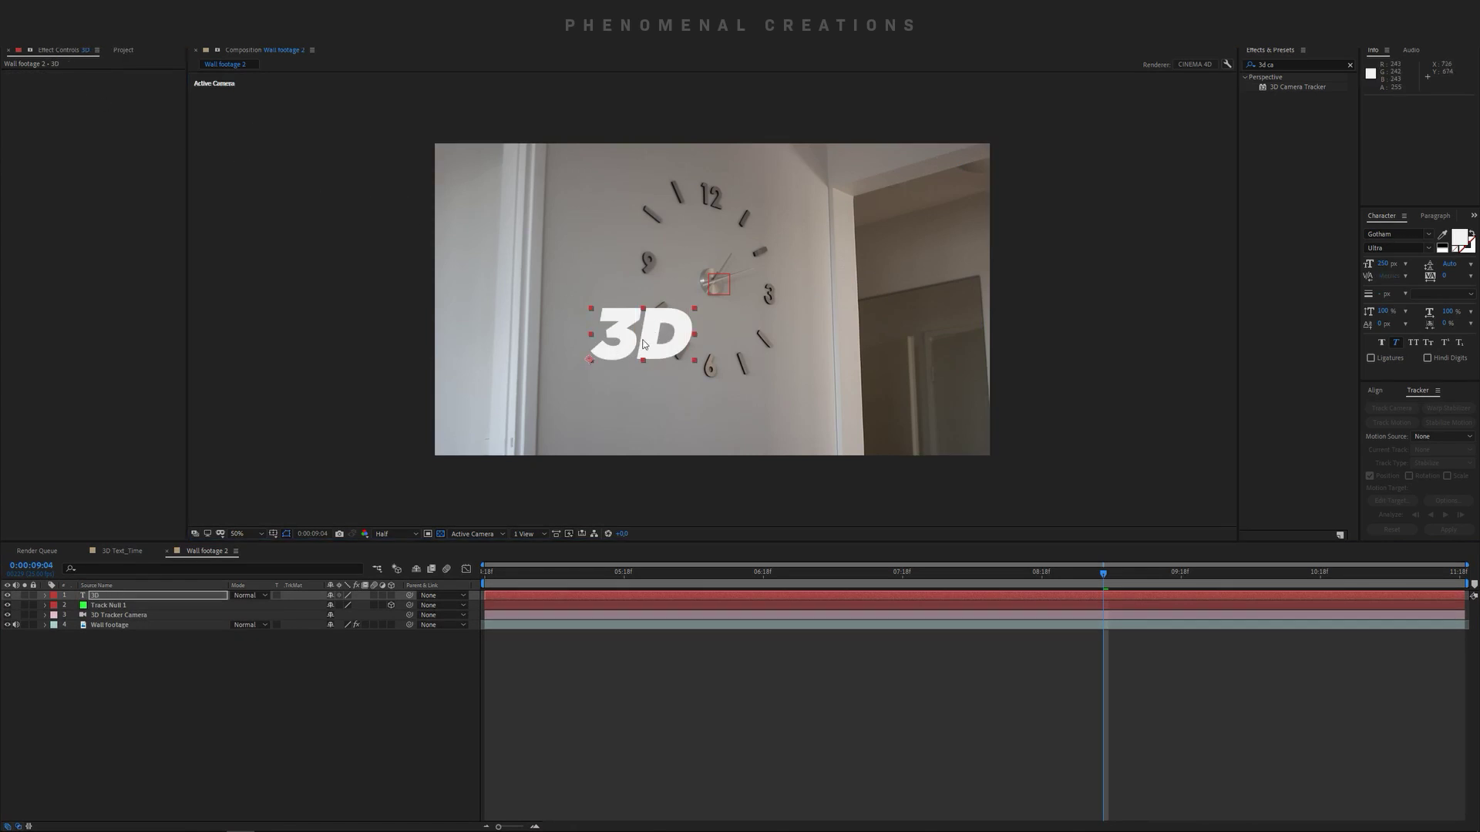
{"action": "left_click_drag", "start_coordinate": [648, 344], "coordinate": [686, 345]}
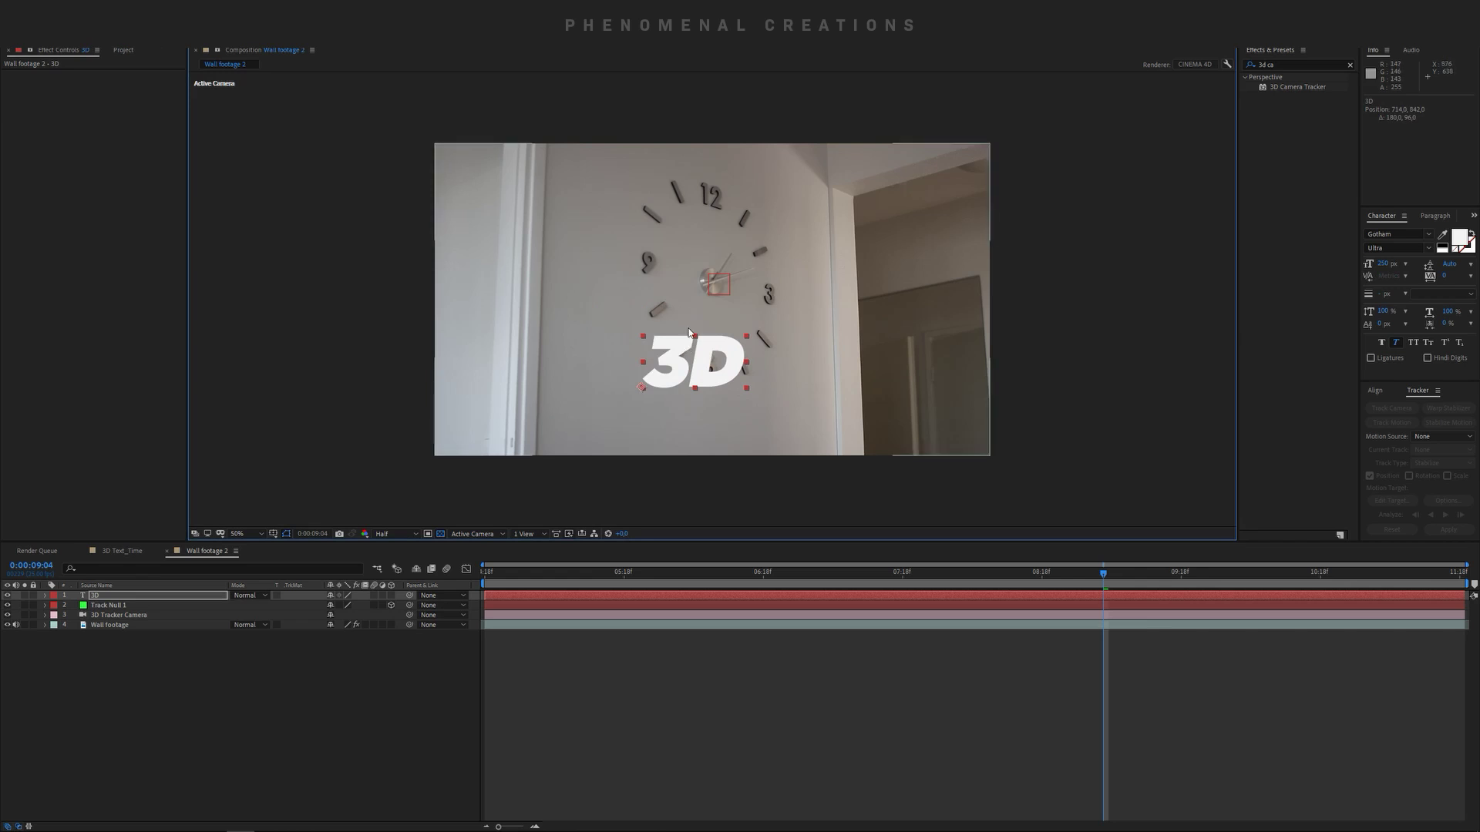
Position the '3D' text just below the clock centre and make it a 3D layer.
{"action": "left_click", "coordinate": [555, 447]}
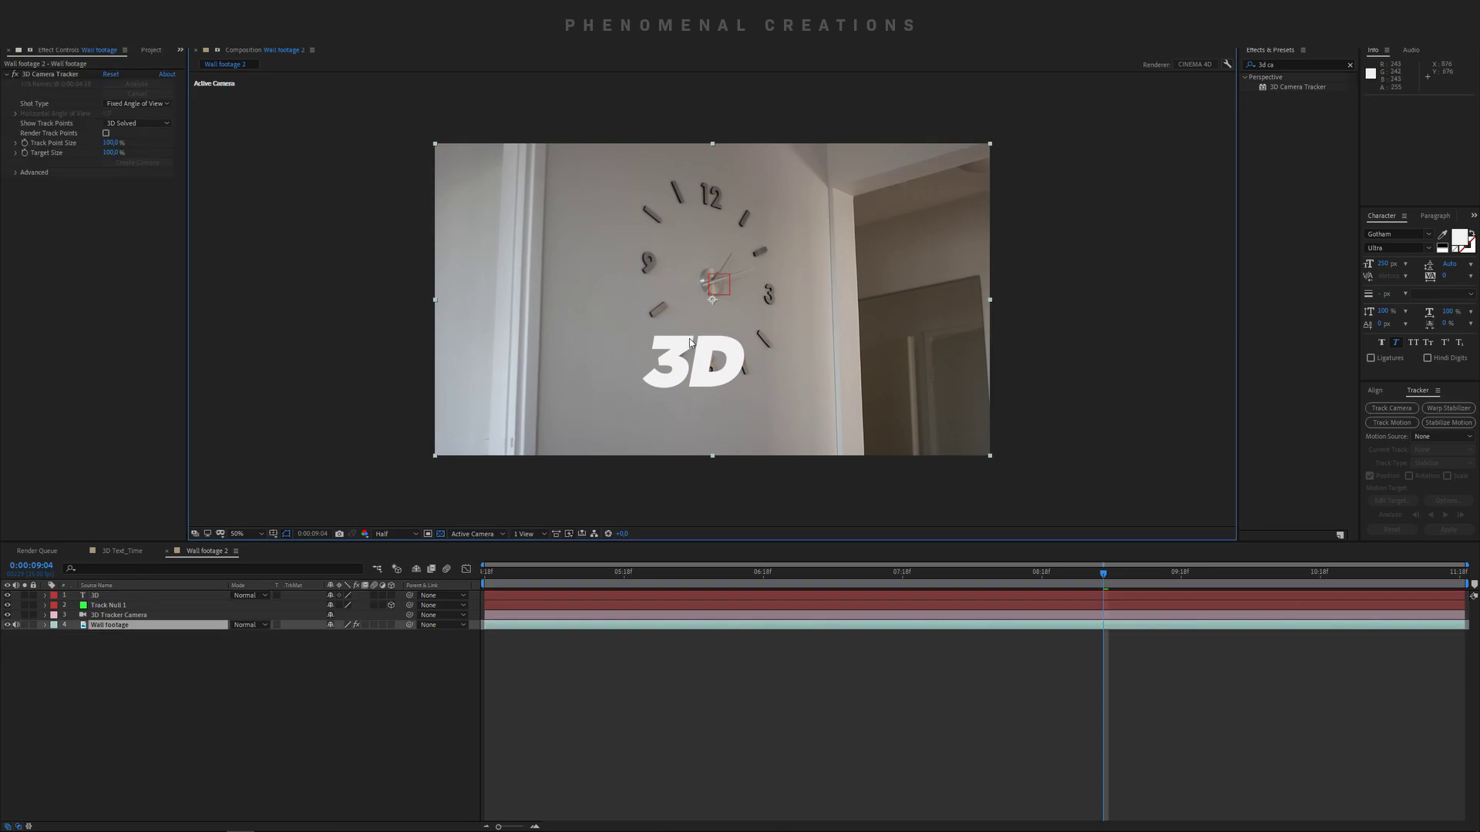
{"action": "left_click", "coordinate": [115, 595]}
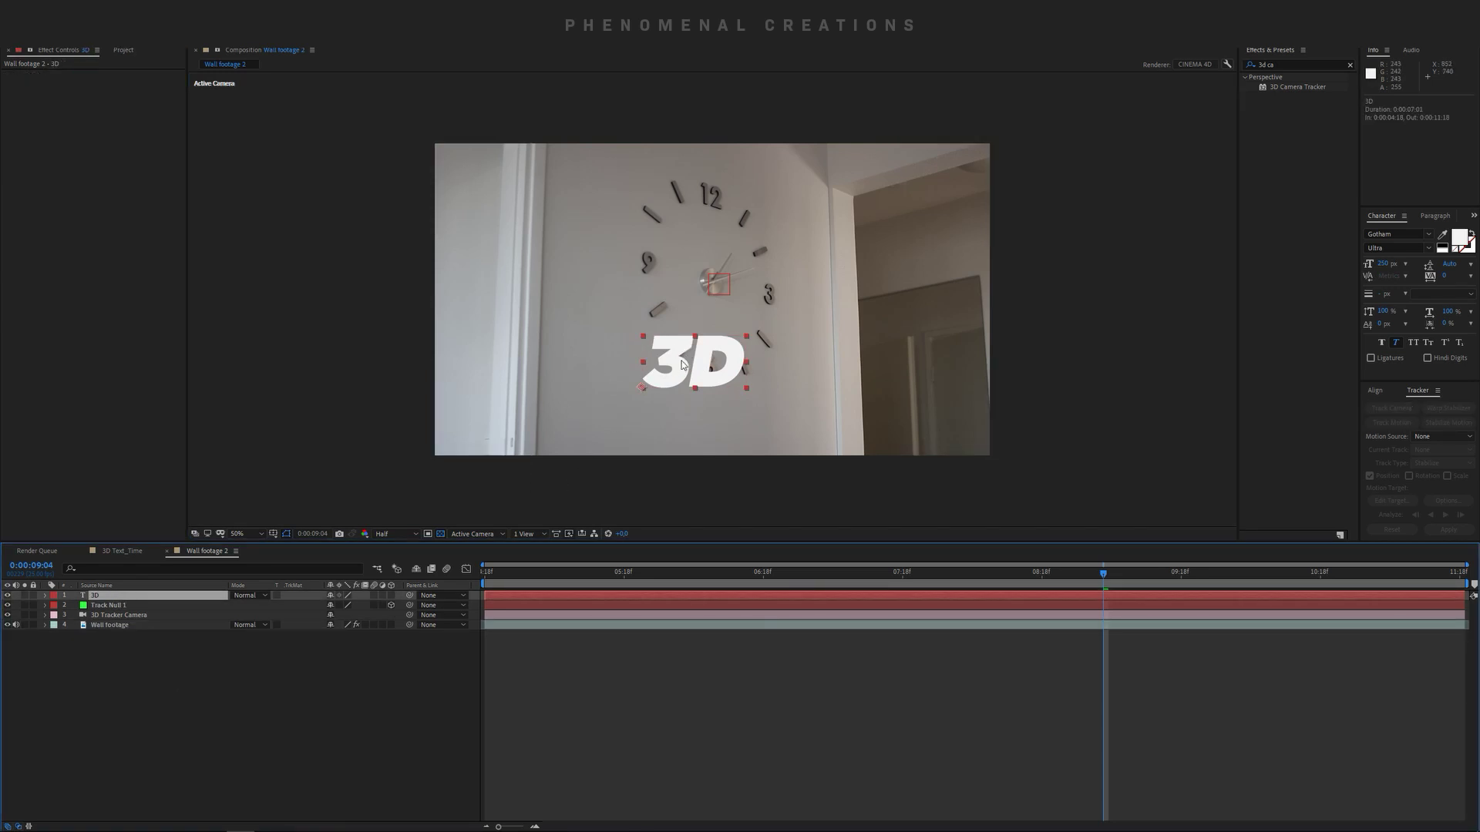
{"action": "left_click_drag", "start_coordinate": [682, 365], "coordinate": [687, 360]}
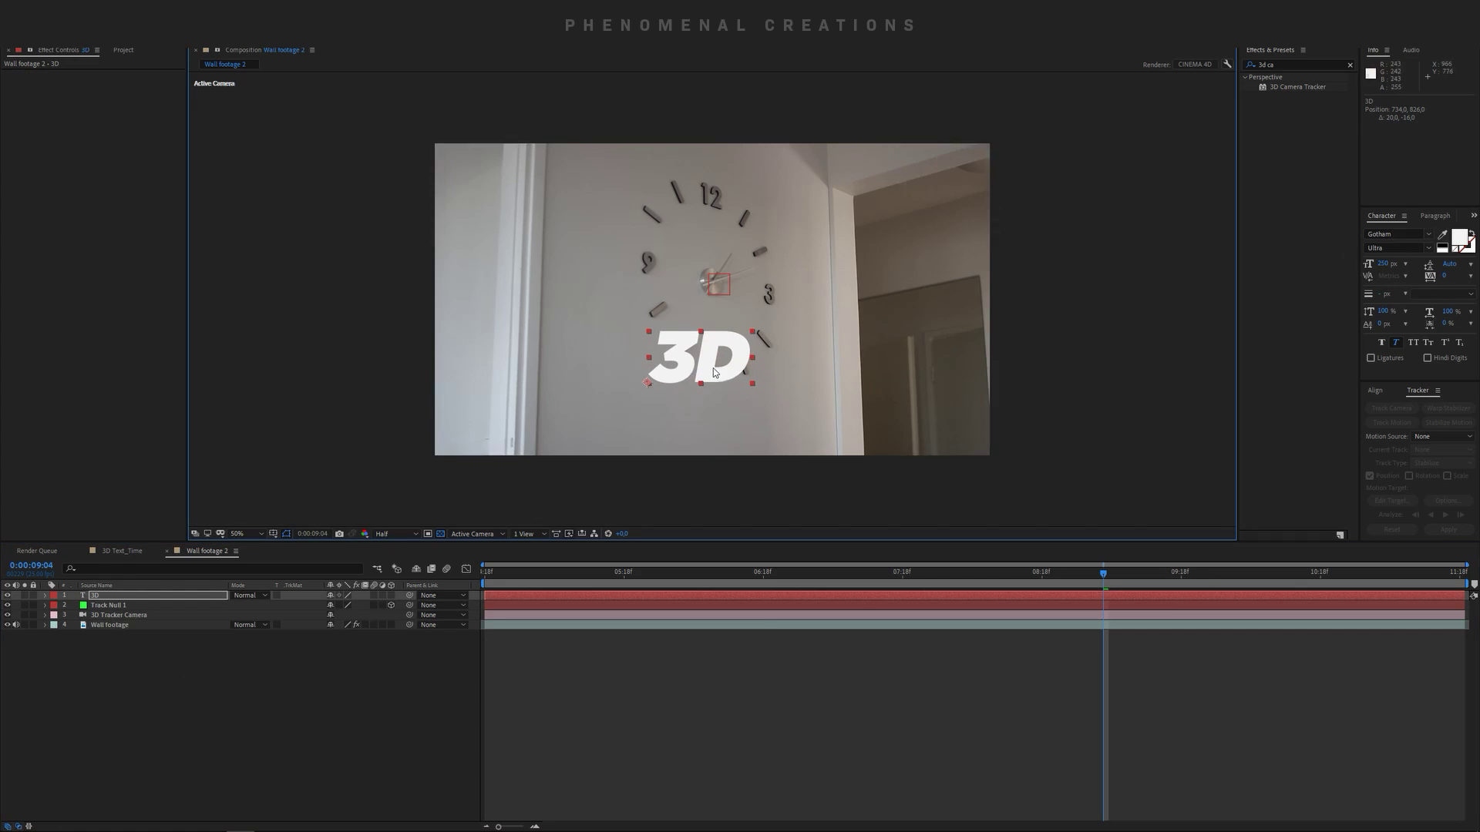
{"action": "left_click_drag", "start_coordinate": [709, 368], "coordinate": [706, 354]}
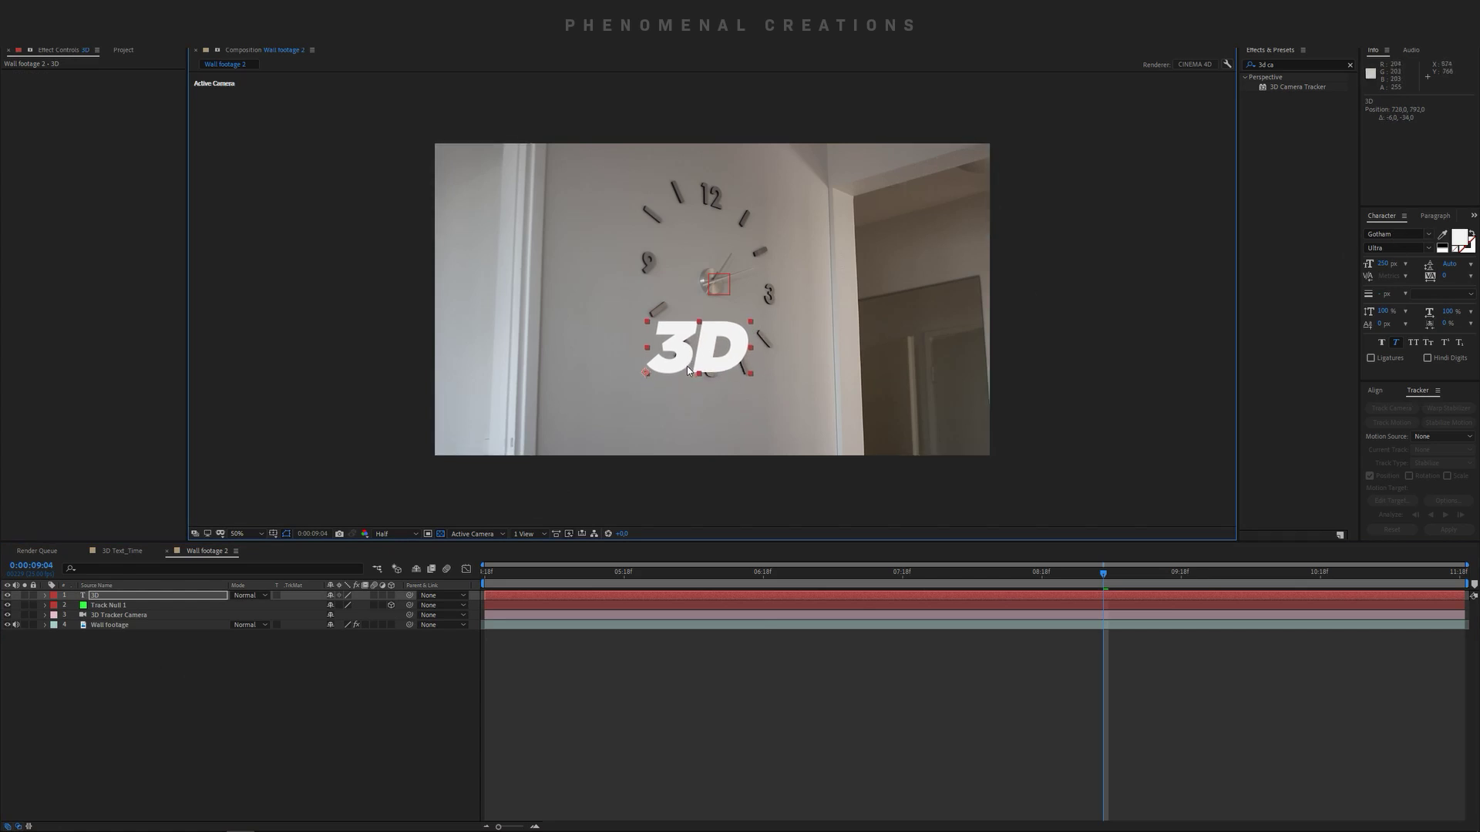
{"action": "left_click", "coordinate": [390, 596]}
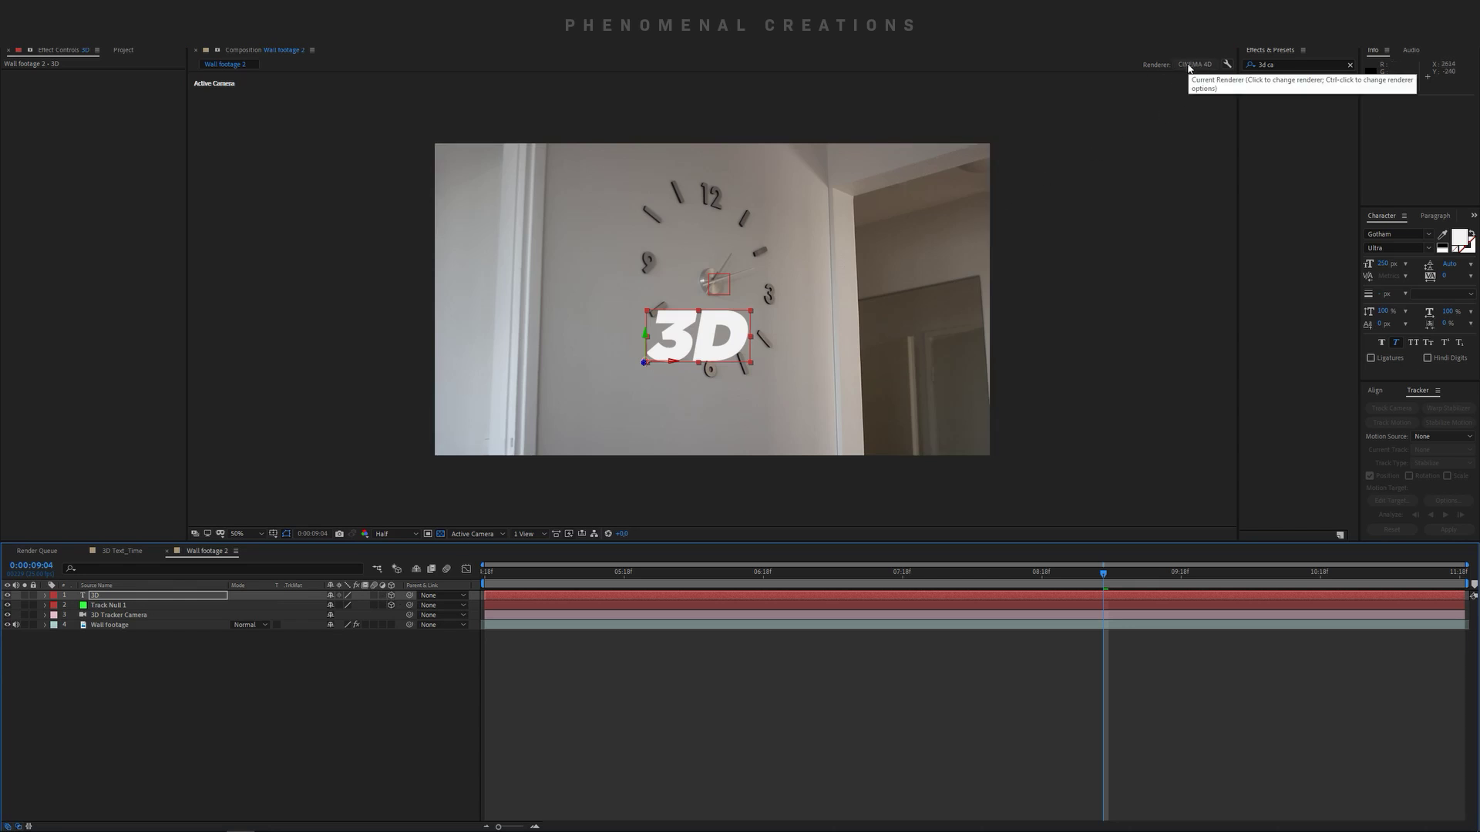
{"action": "left_click", "coordinate": [1191, 65]}
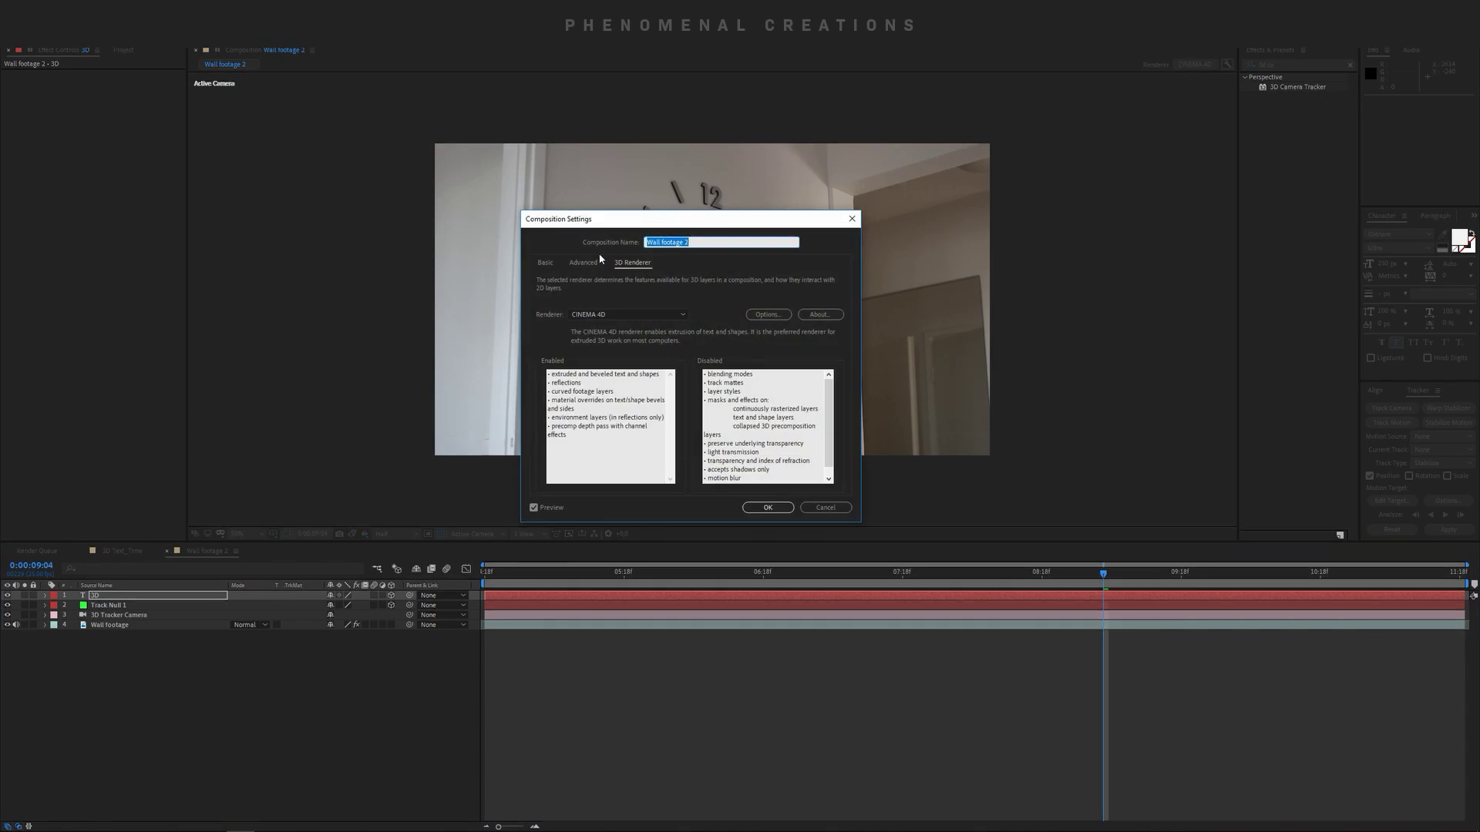
{"action": "left_click", "coordinate": [544, 263]}
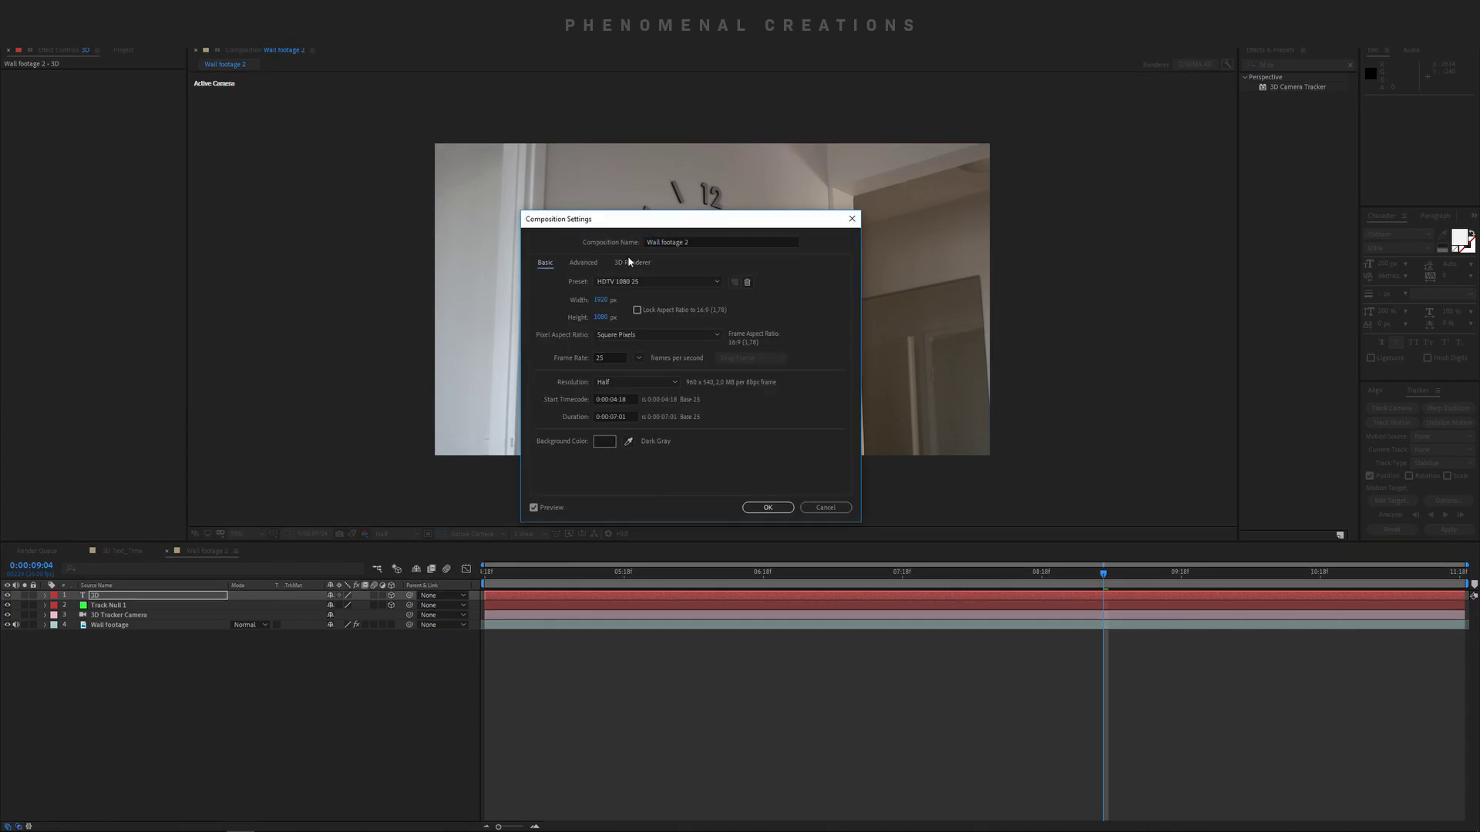
{"action": "left_click", "coordinate": [593, 261]}
{"action": "left_click", "coordinate": [632, 262]}
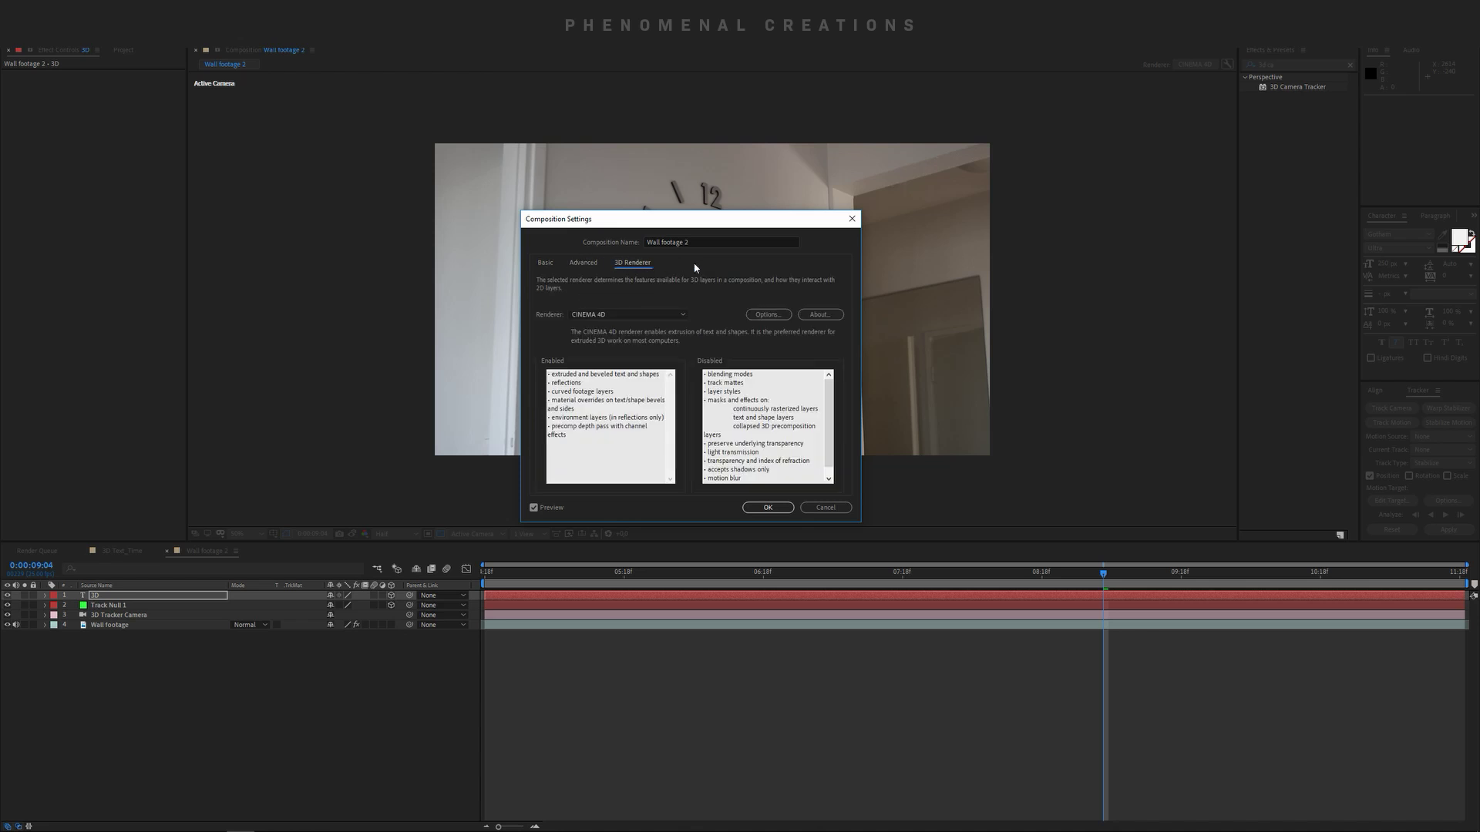
{"action": "left_click", "coordinate": [637, 312]}
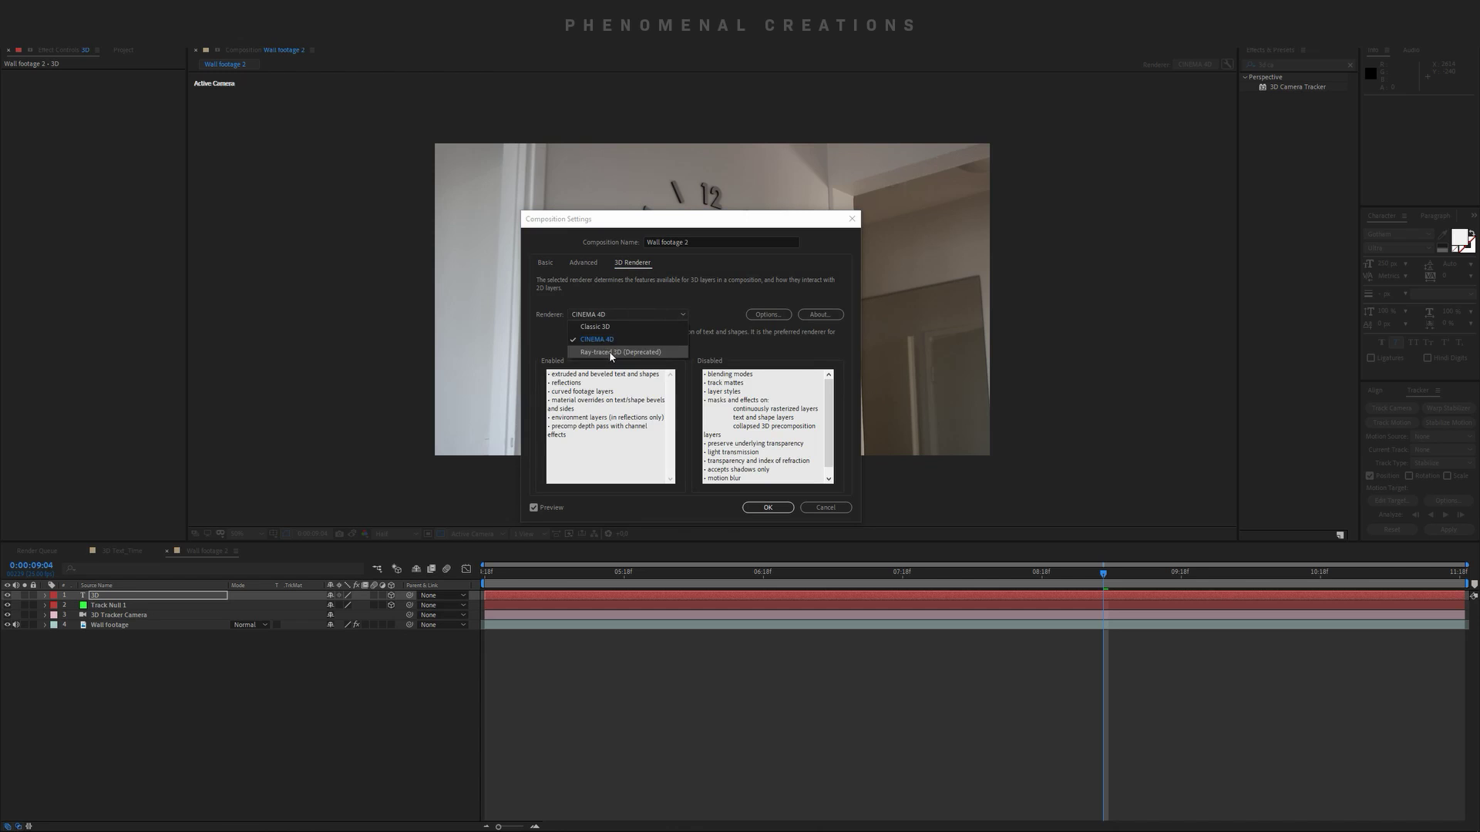
{"action": "left_click", "coordinate": [614, 341]}
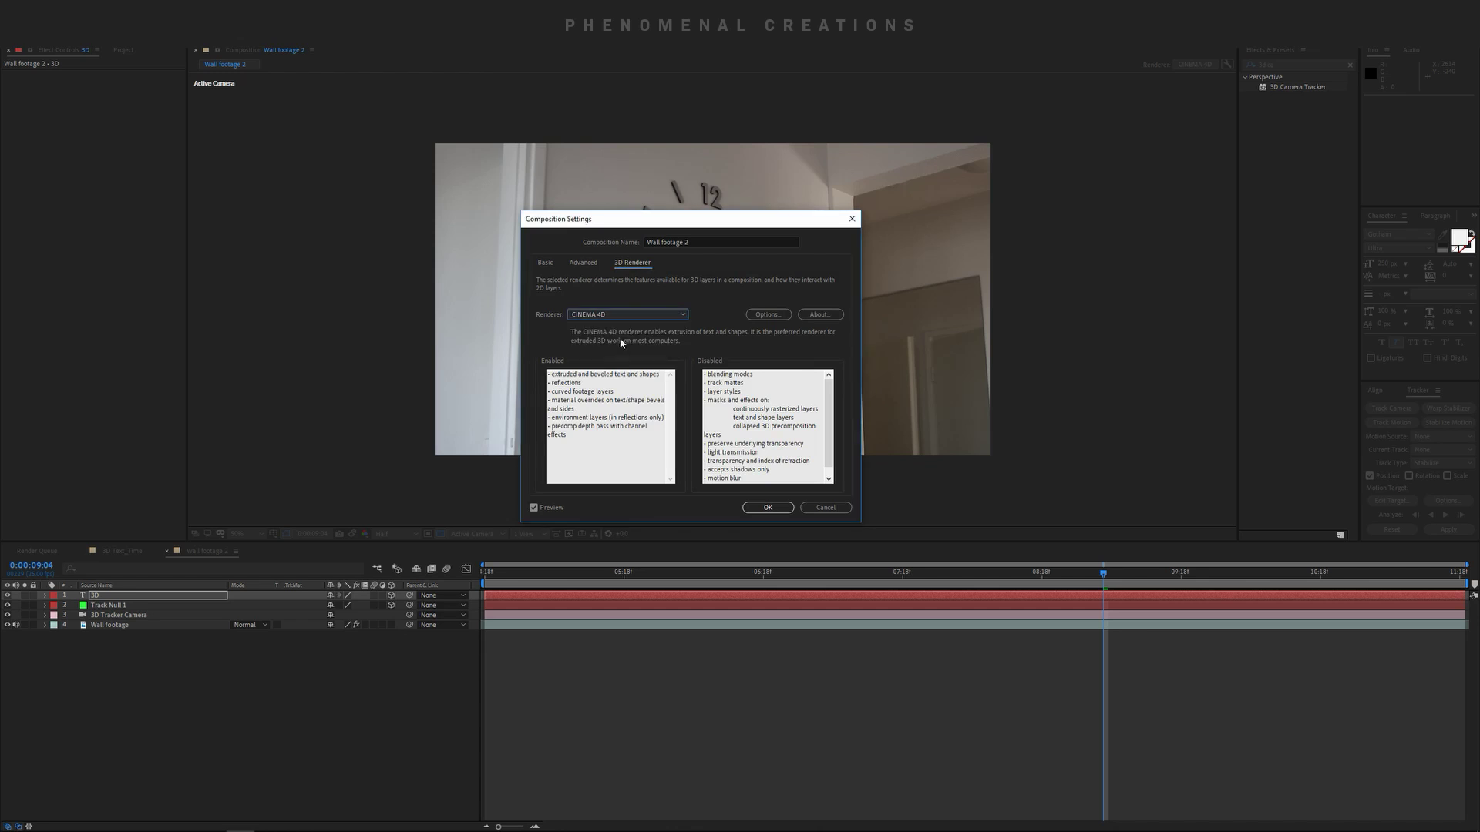
{"action": "left_click", "coordinate": [767, 508]}
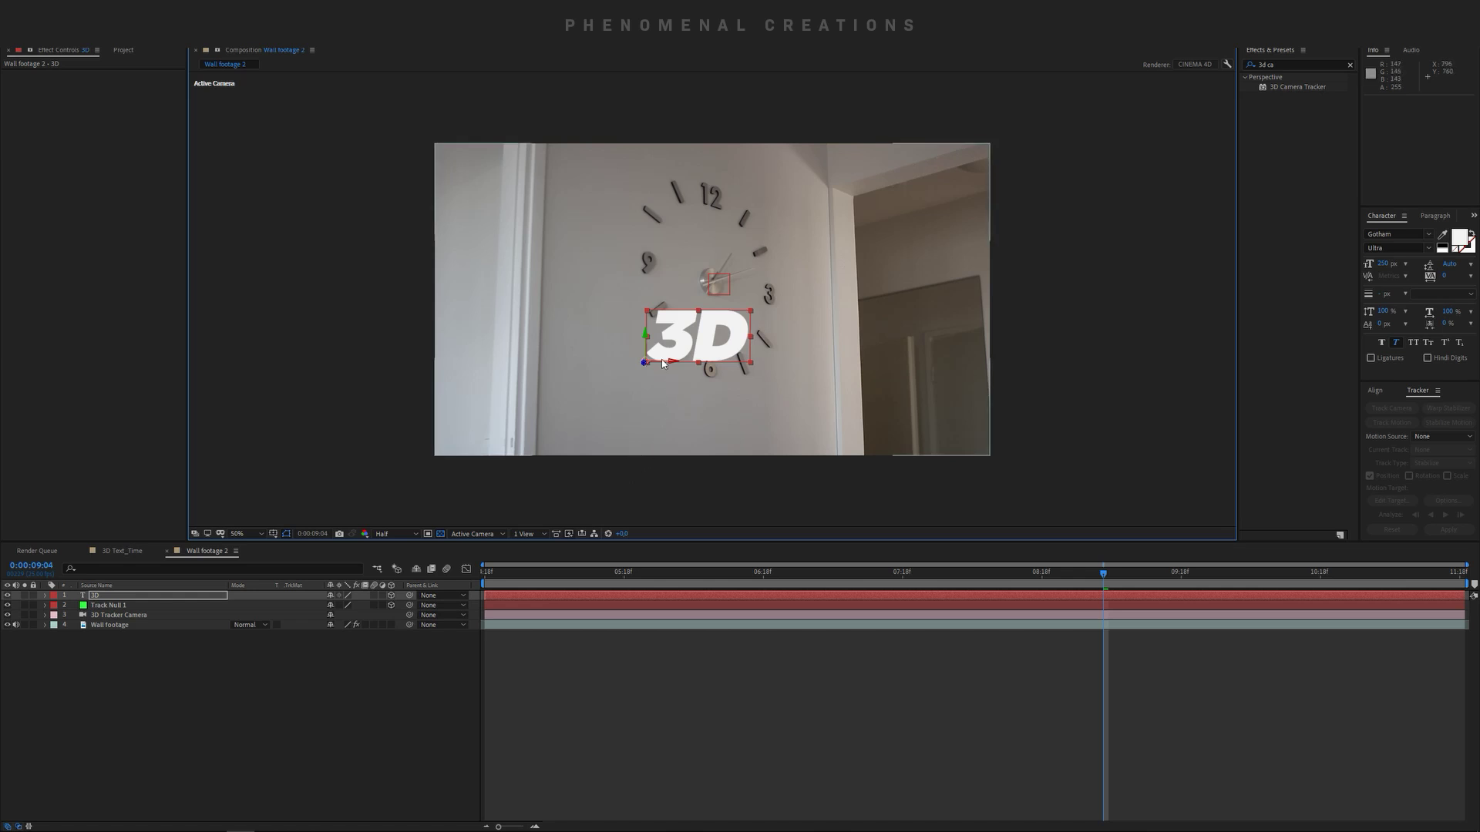
{"action": "key", "text": "r"}
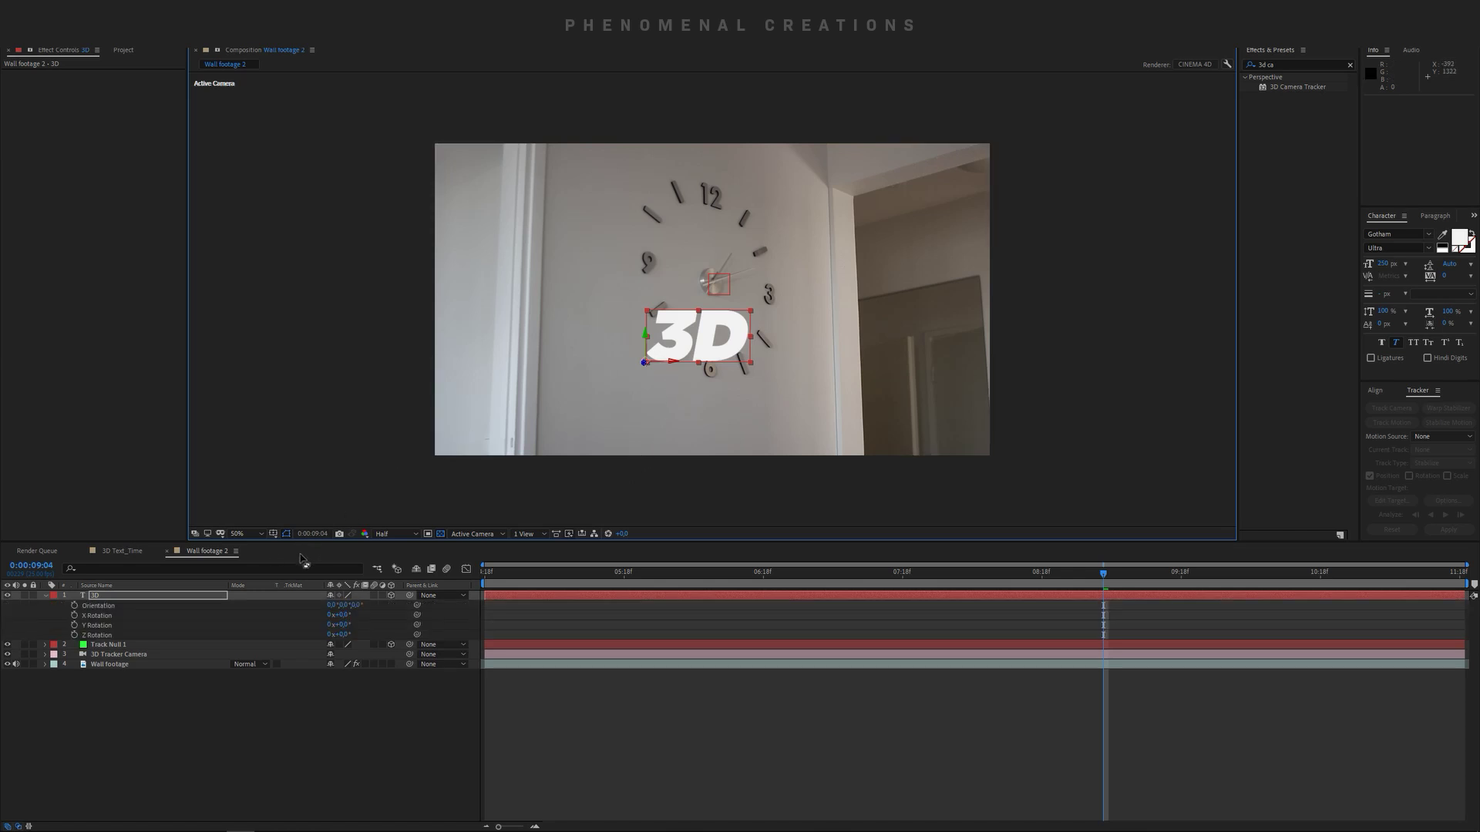
{"action": "left_click_drag", "start_coordinate": [343, 624], "coordinate": [308, 626]}
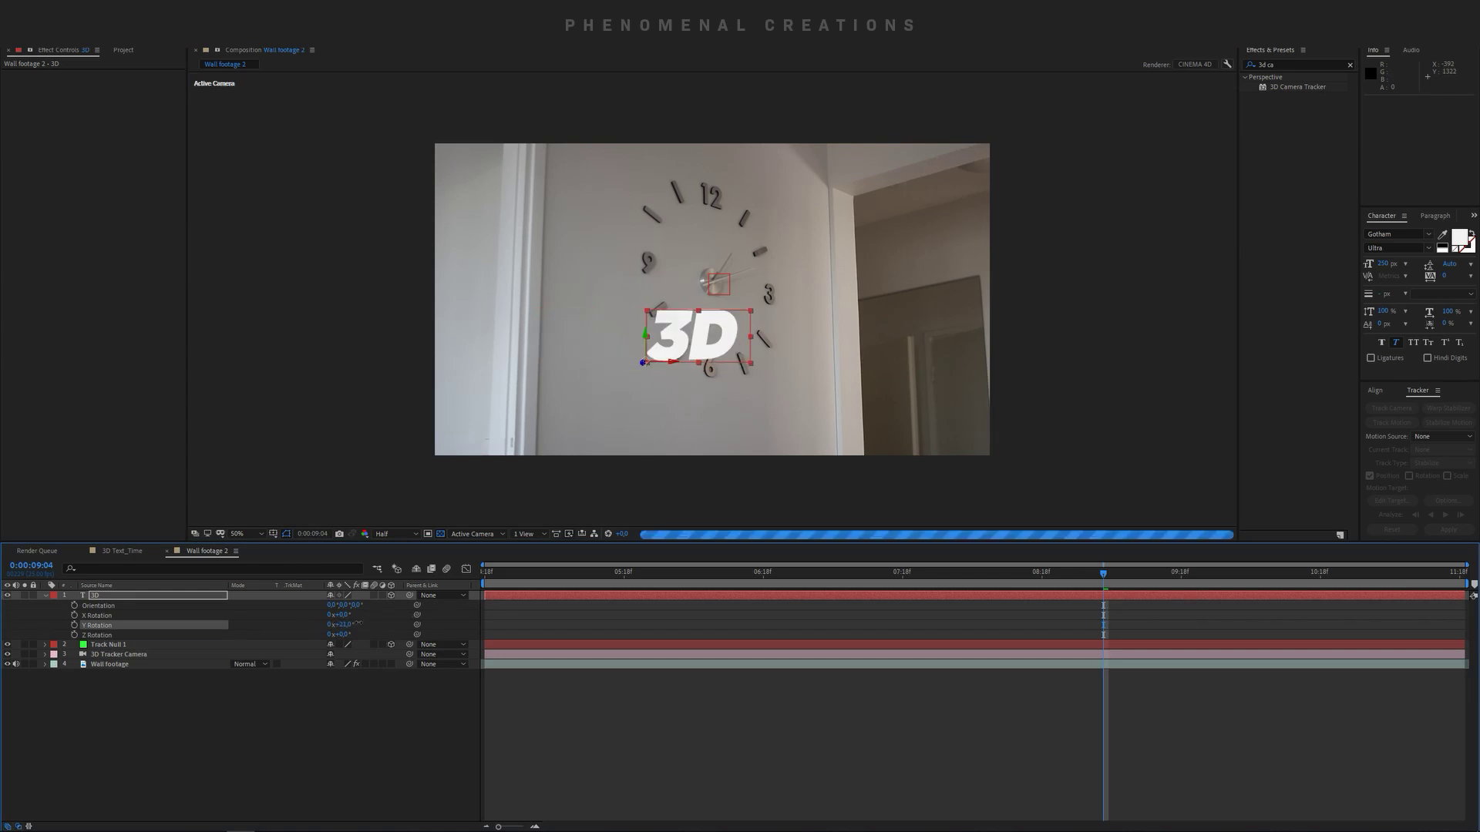
{"action": "key", "text": "ctrl+z"}
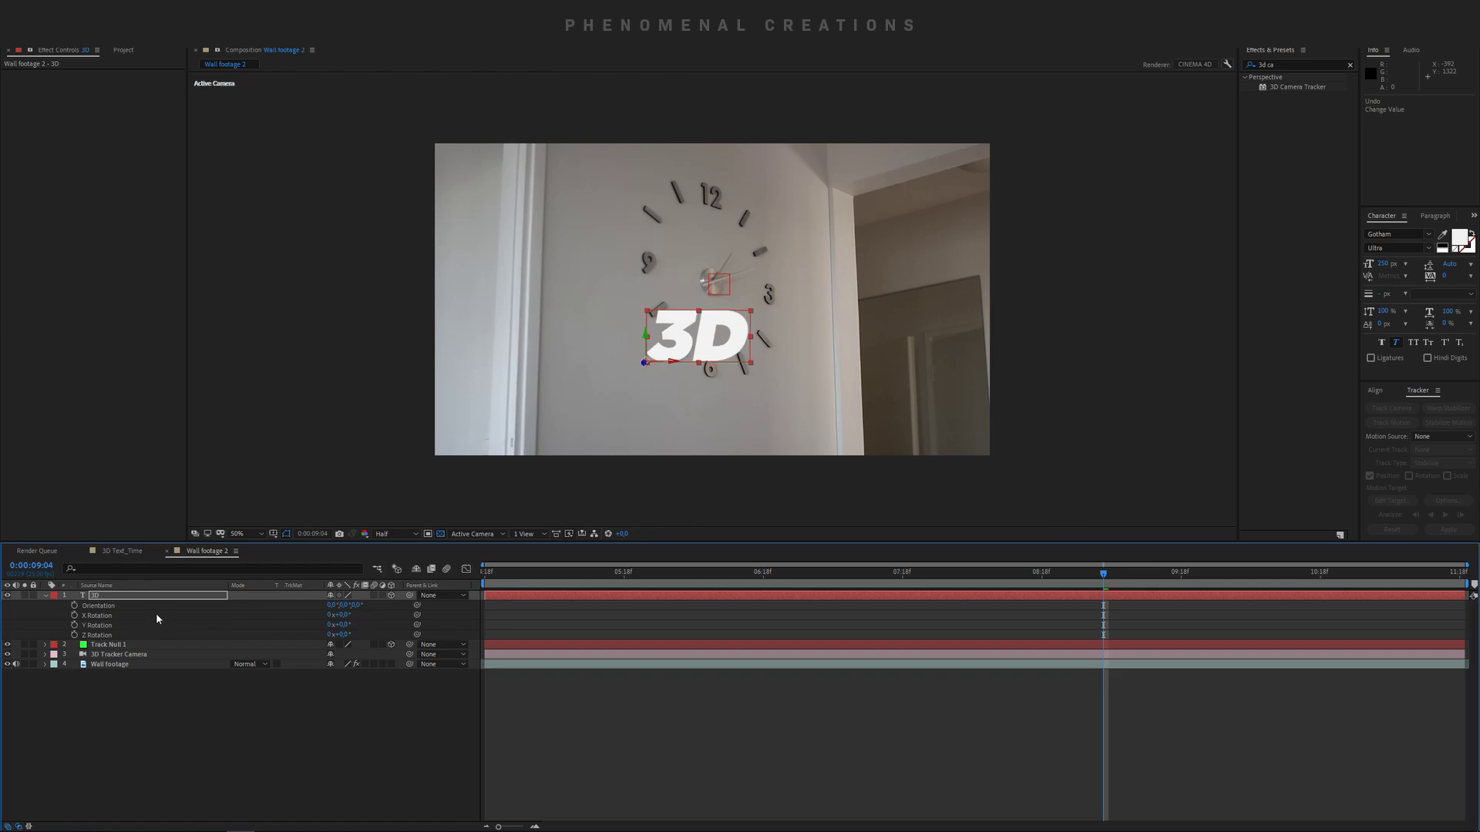
Give the '3D' text an extrusion depth of 142 and turn it on Y to show its side.
{"action": "key", "text": "a"}
{"action": "key", "text": "a"}
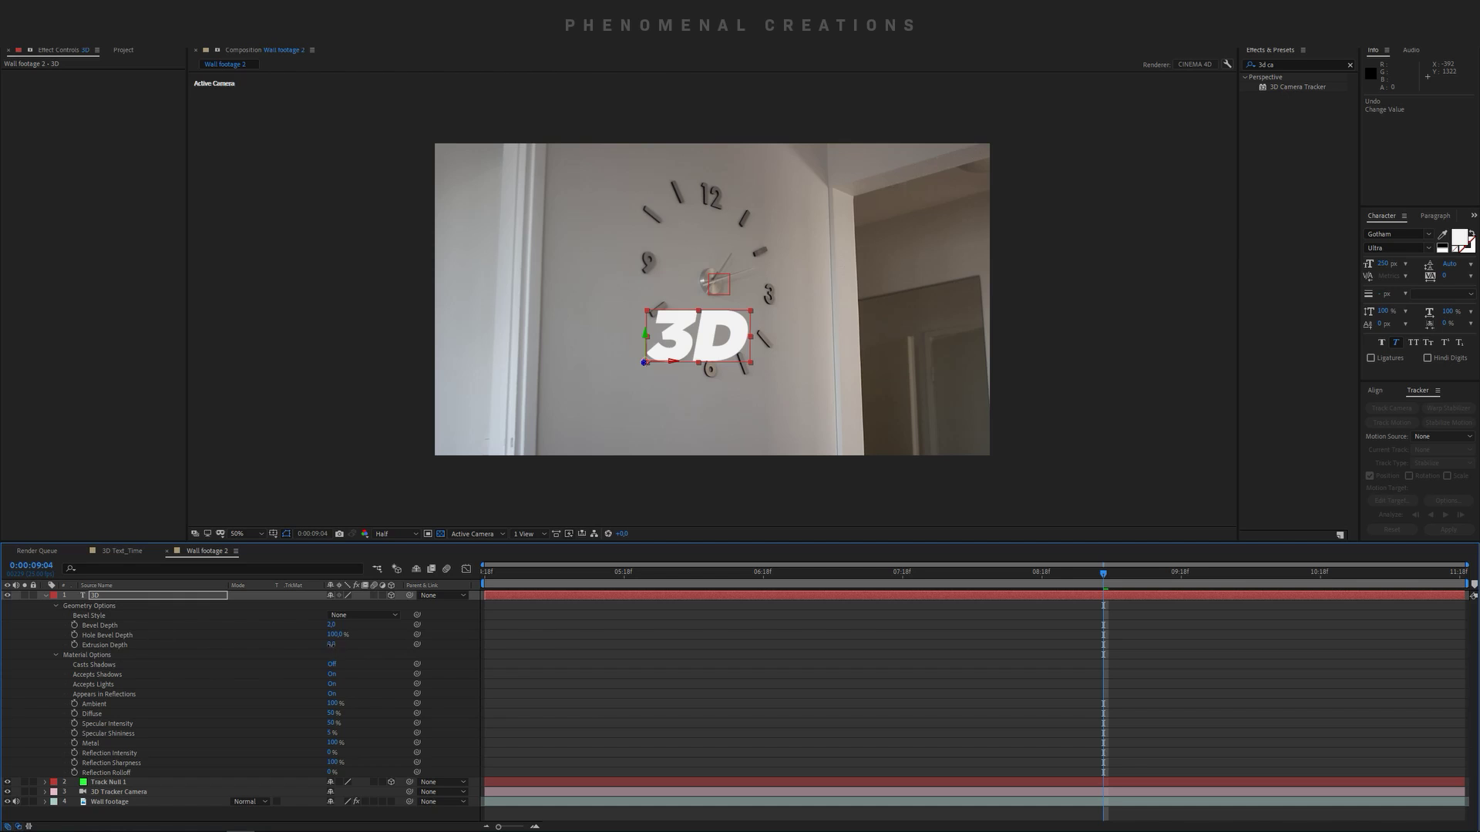
{"action": "left_click_drag", "start_coordinate": [332, 644], "coordinate": [346, 645]}
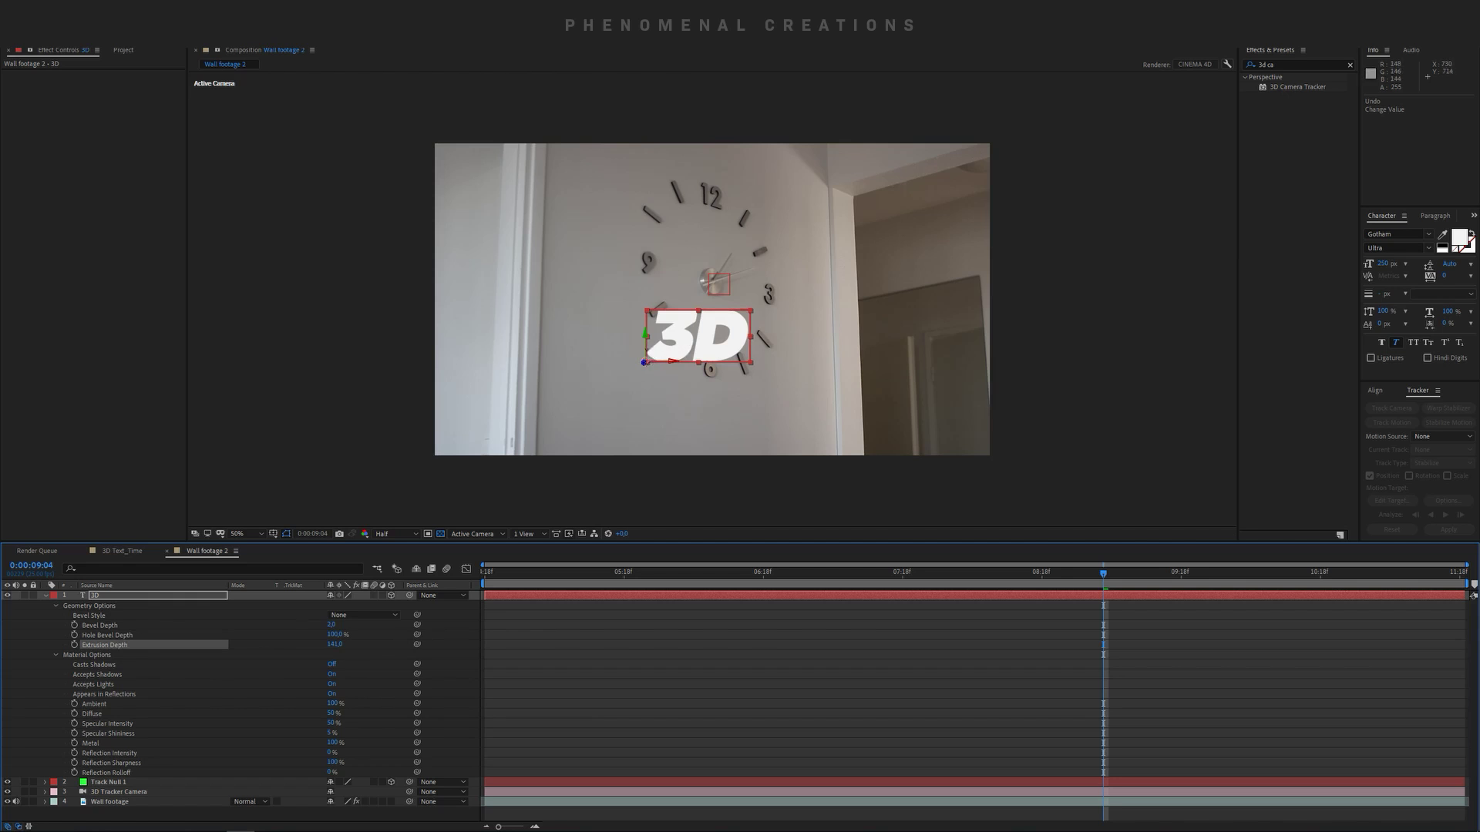
{"action": "left_click_drag", "start_coordinate": [644, 363], "coordinate": [651, 355]}
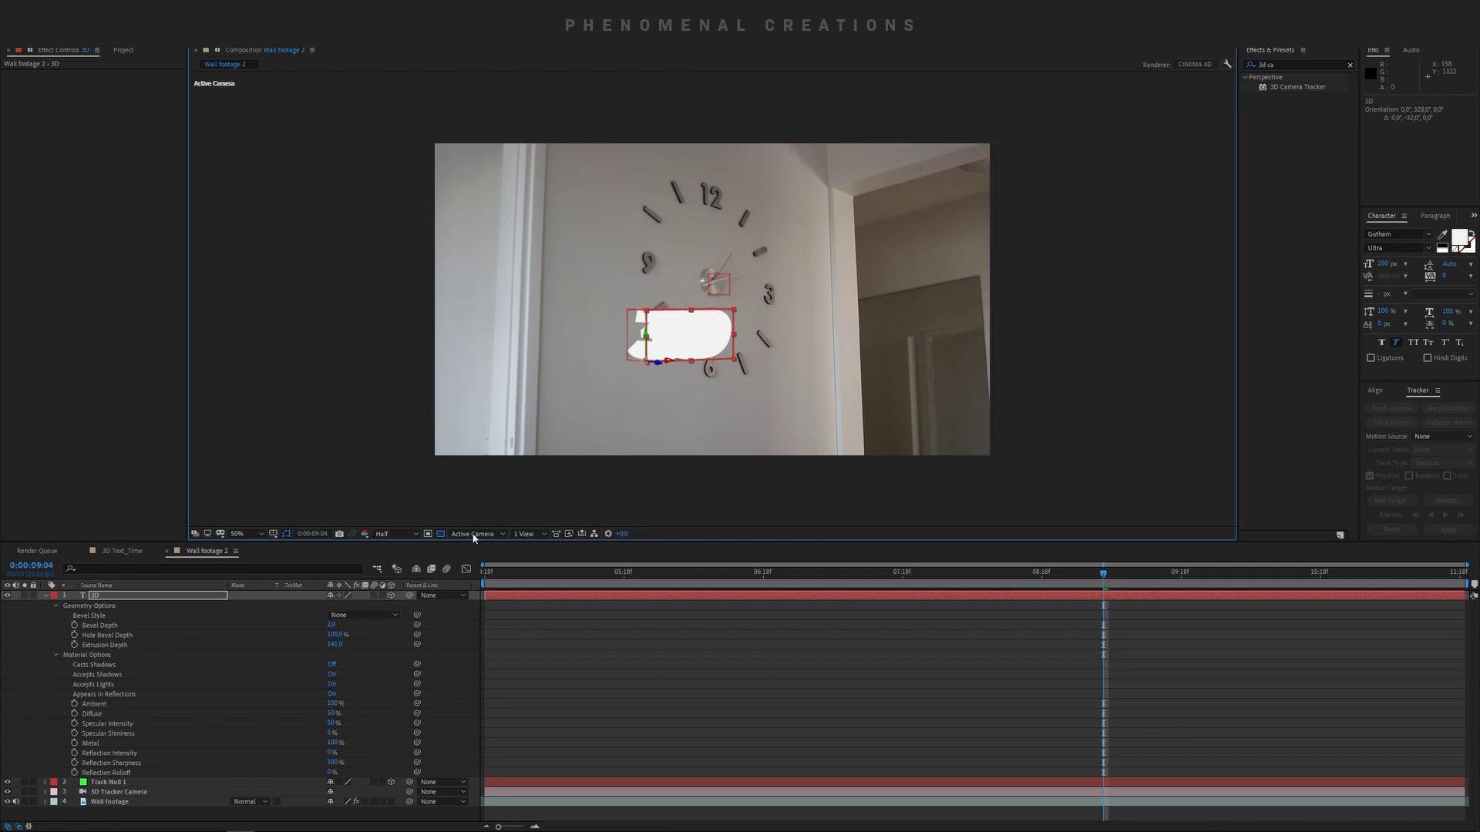
{"action": "left_click", "coordinate": [45, 595]}
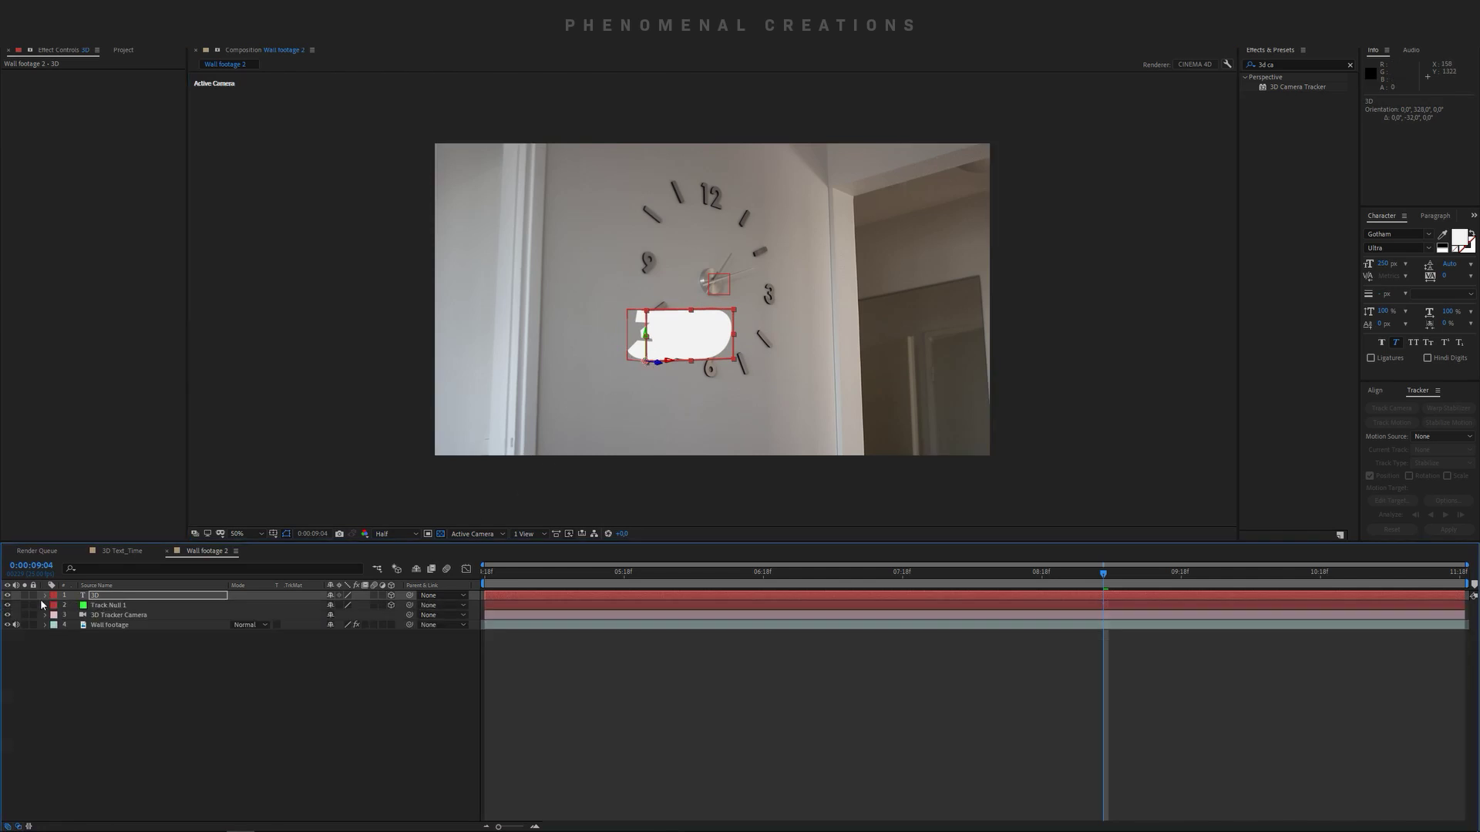
{"action": "left_click", "coordinate": [91, 650]}
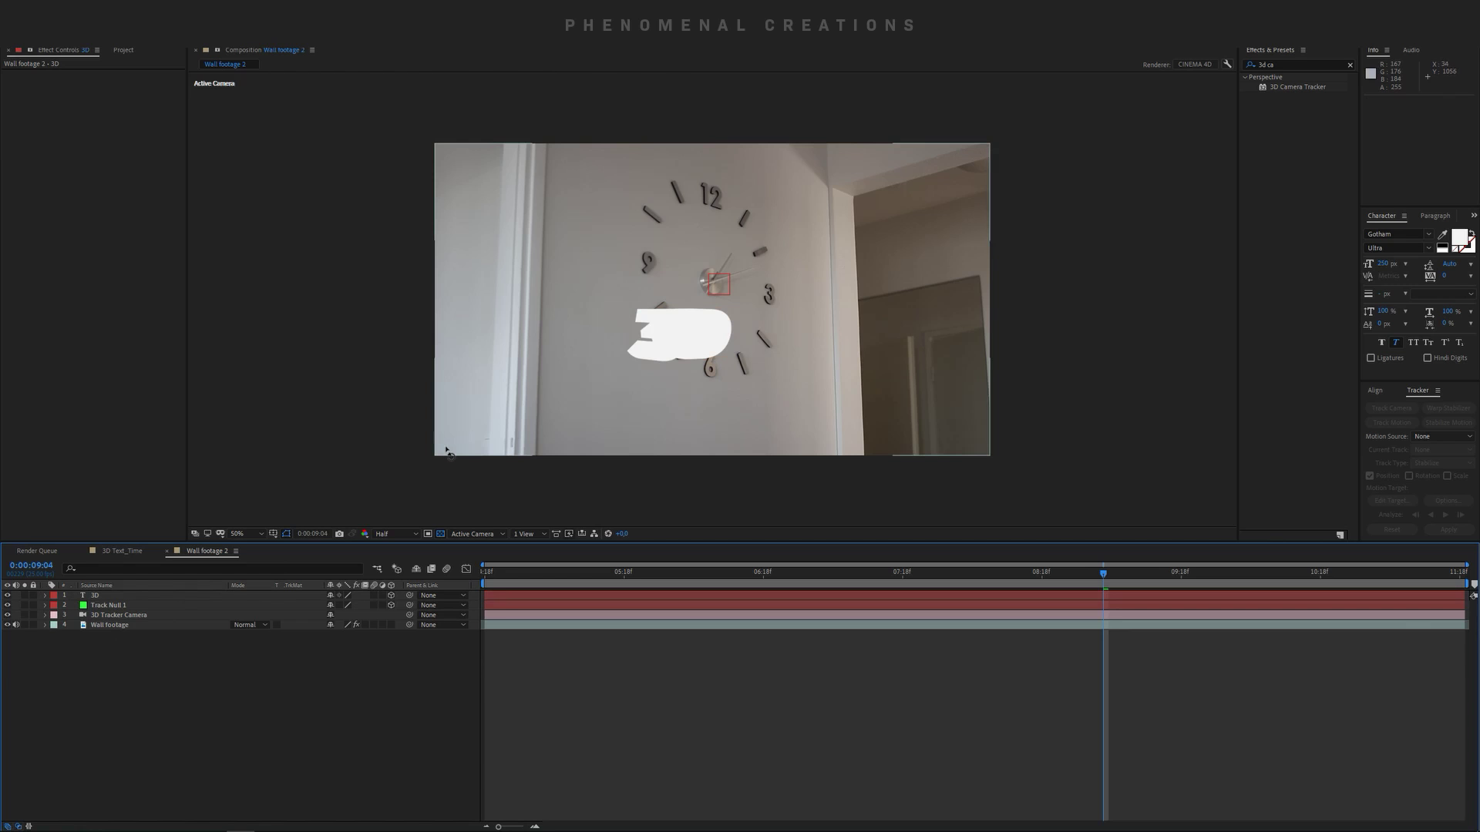
Add Spot Light 1 as a near-white spot light that casts shadows.
{"action": "right_click", "coordinate": [134, 652]}
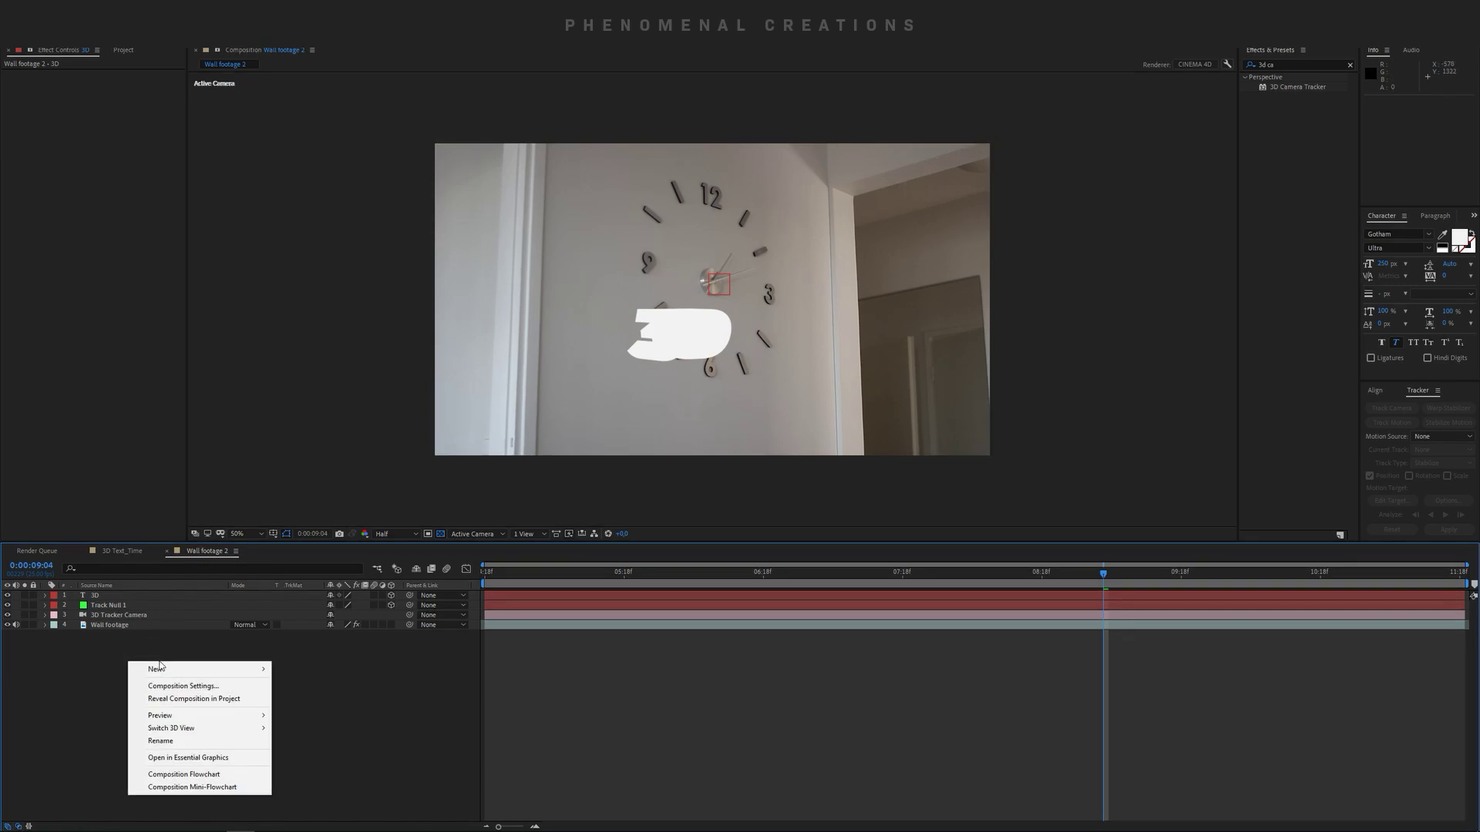
{"action": "mouse_move", "coordinate": [259, 670]}
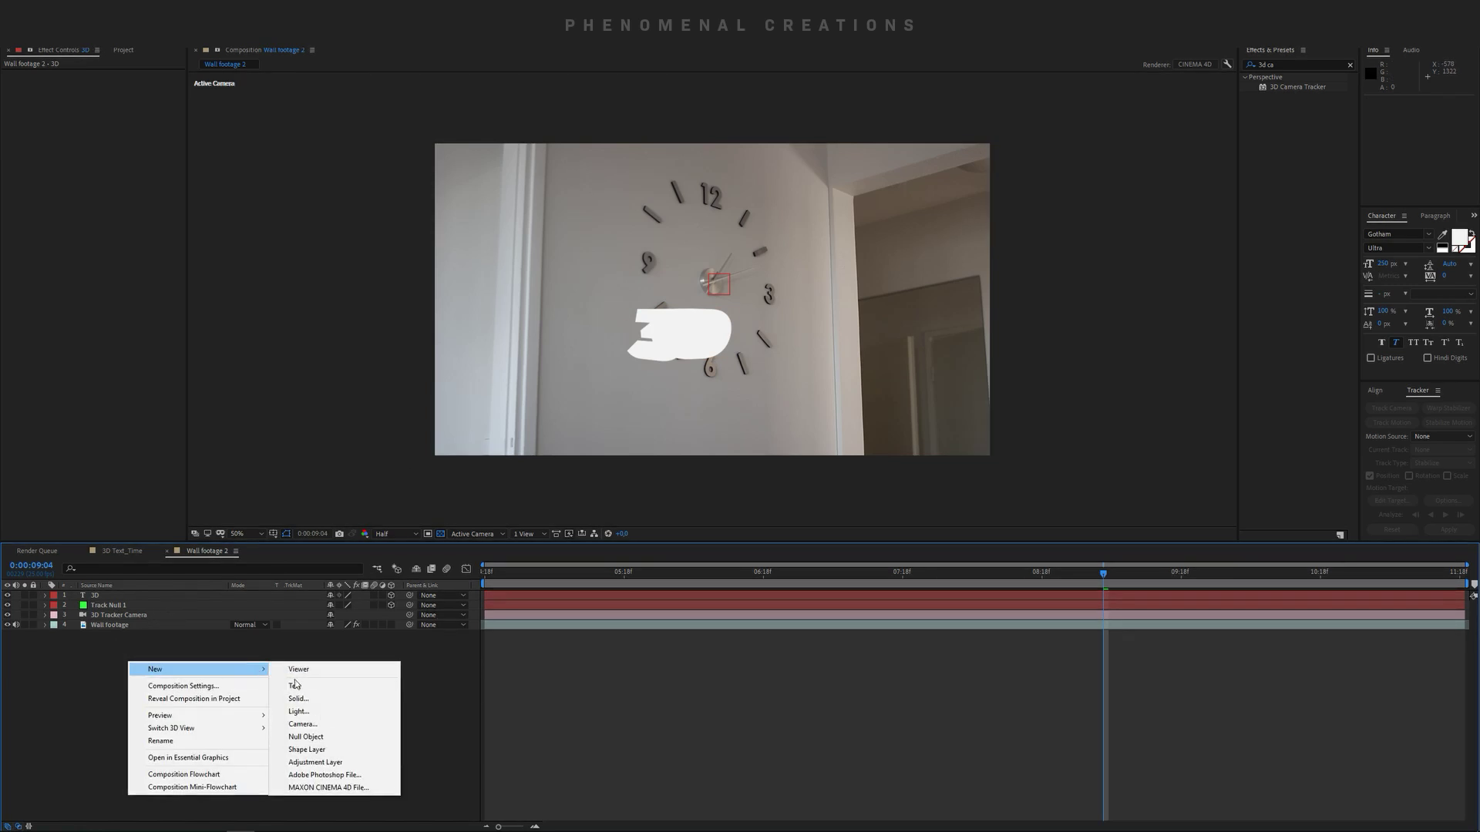
{"action": "left_click", "coordinate": [298, 710]}
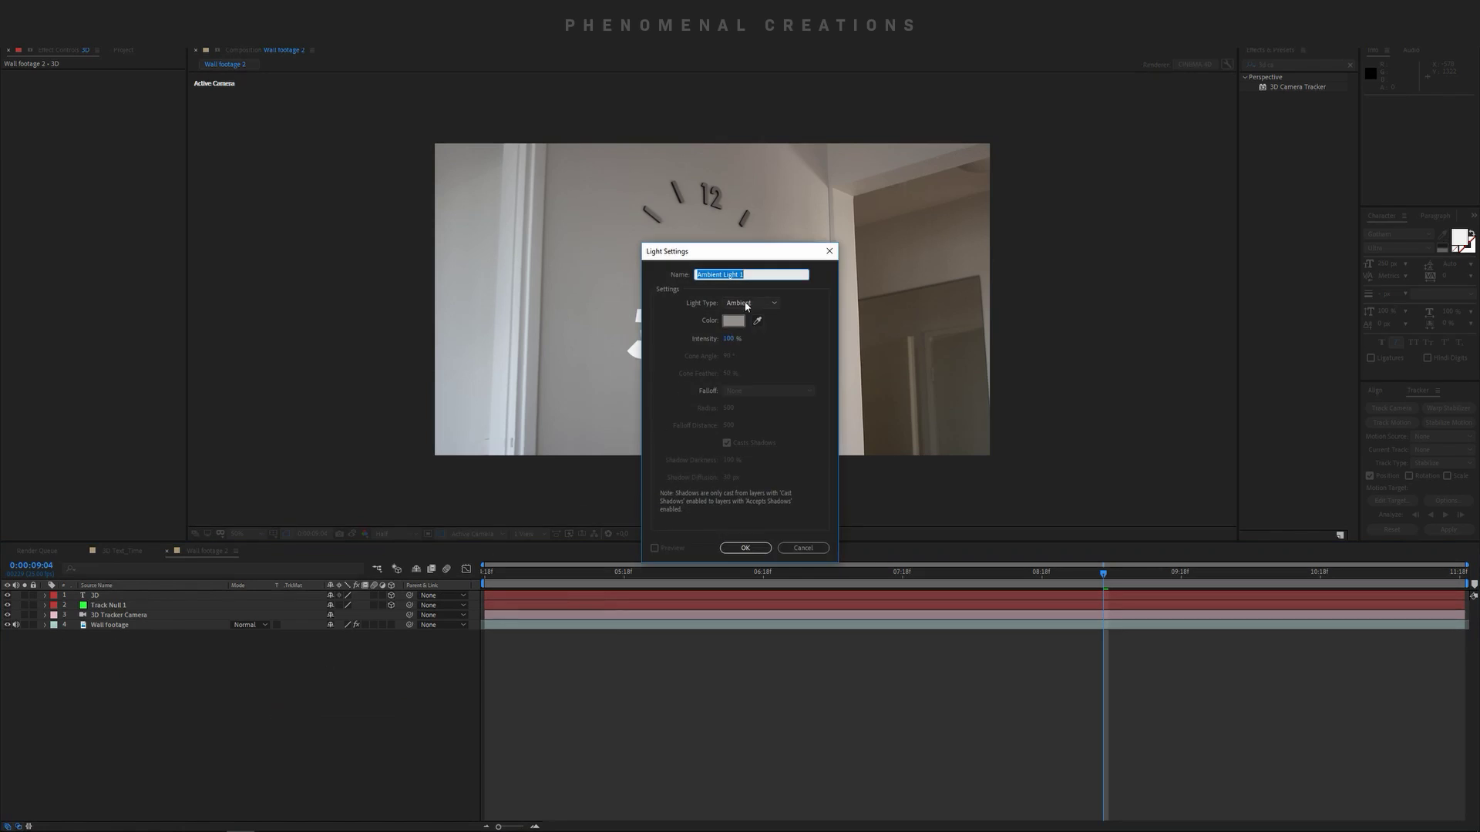
{"action": "left_click", "coordinate": [746, 308]}
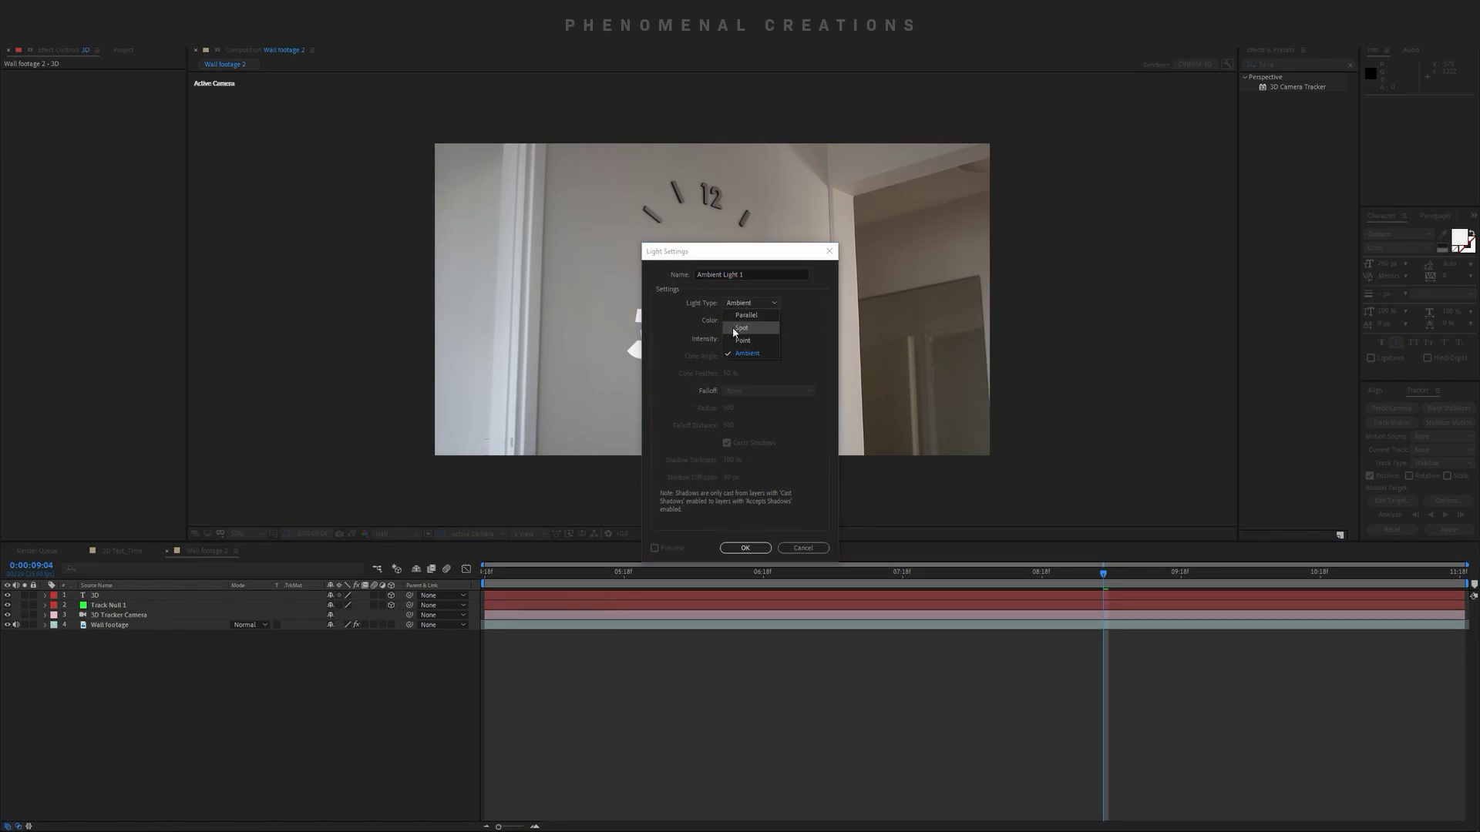
{"action": "left_click", "coordinate": [733, 327]}
{"action": "left_click", "coordinate": [733, 320]}
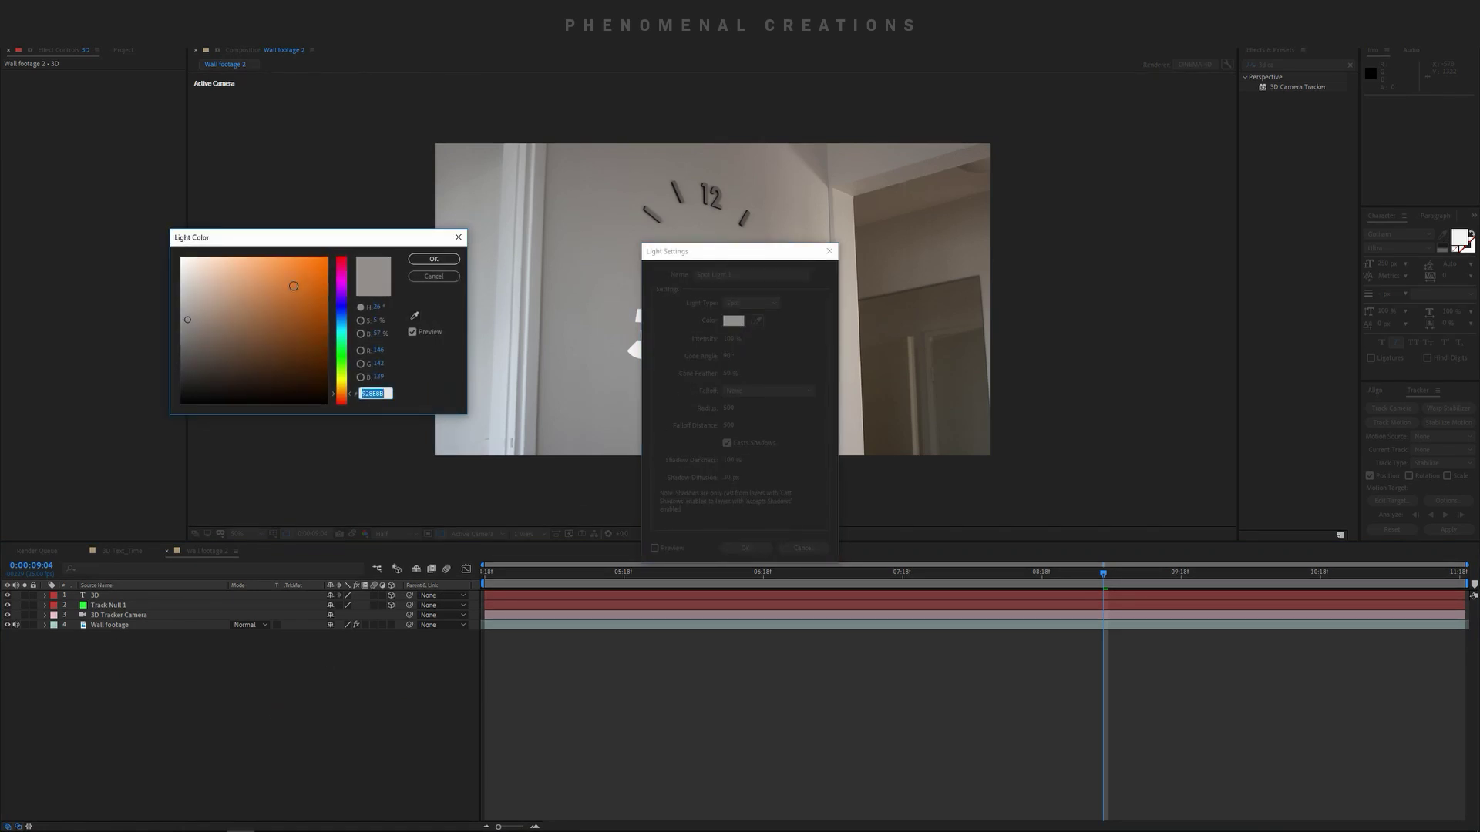
{"action": "left_click", "coordinate": [185, 263]}
{"action": "left_click", "coordinate": [434, 259]}
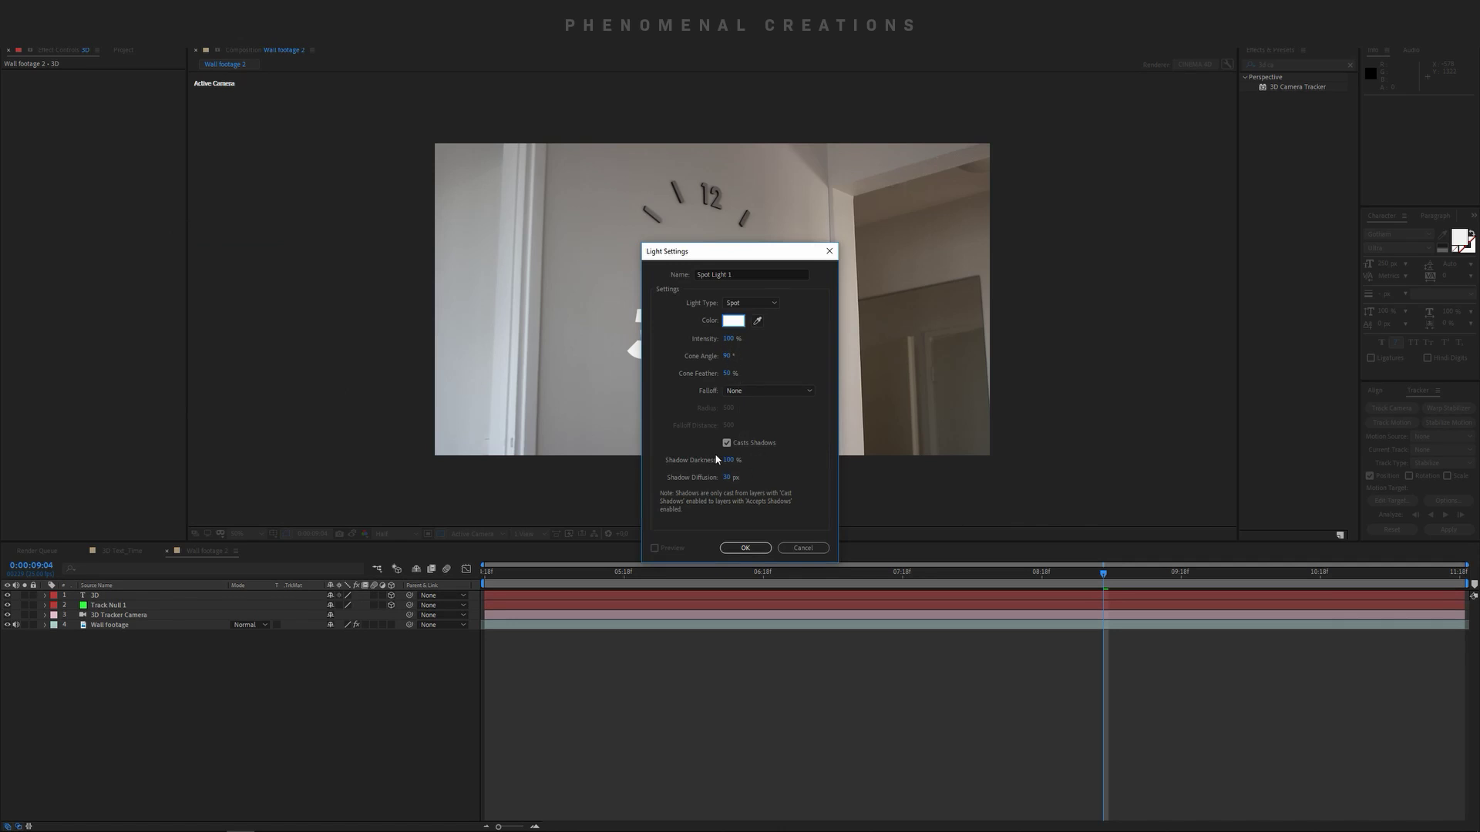
{"action": "left_click", "coordinate": [745, 547]}
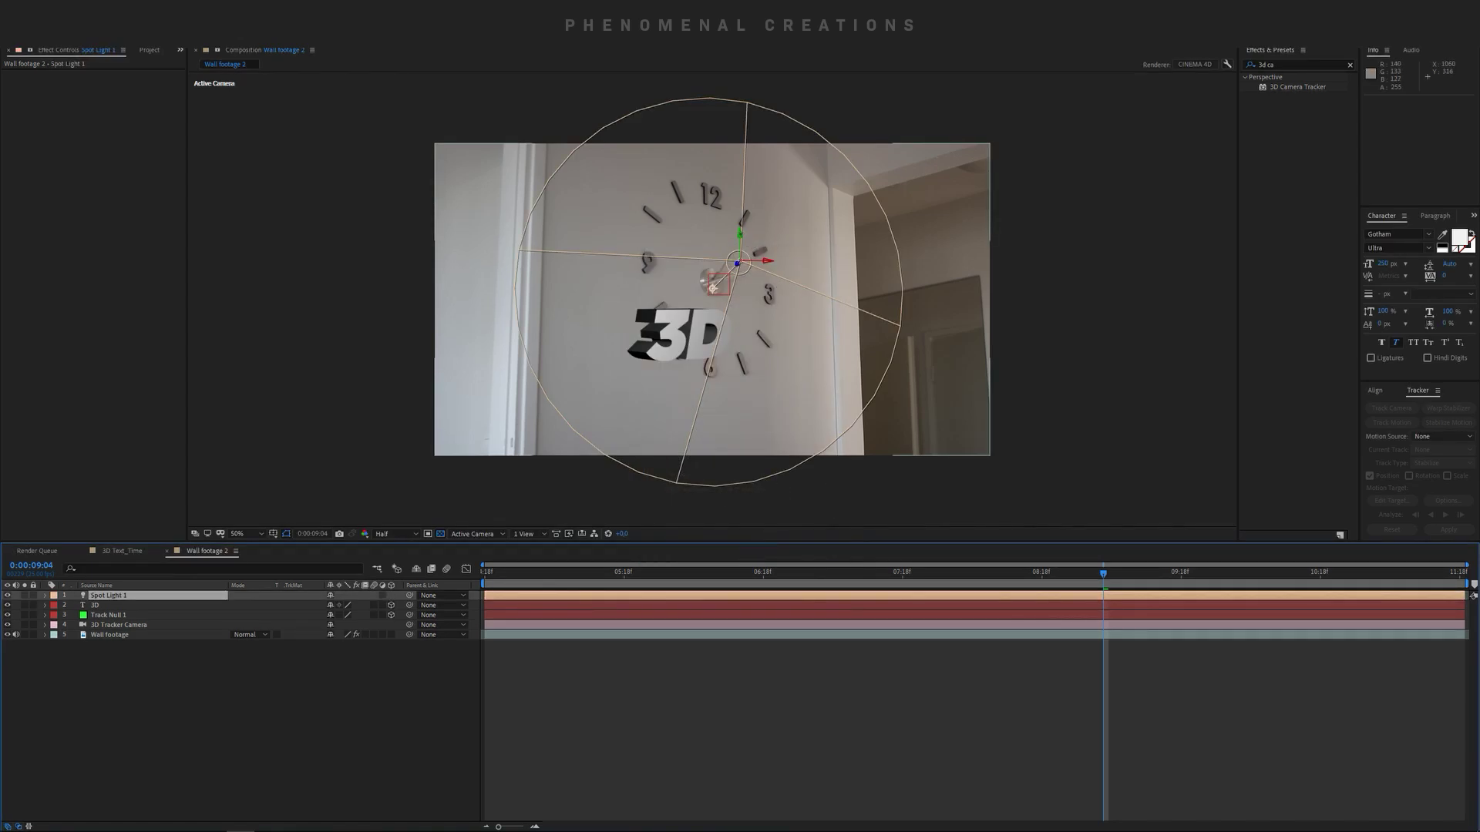
Rotate and move Spot Light 1 so its target points at the 3D text.
{"action": "left_click_drag", "start_coordinate": [740, 235], "coordinate": [641, 287]}
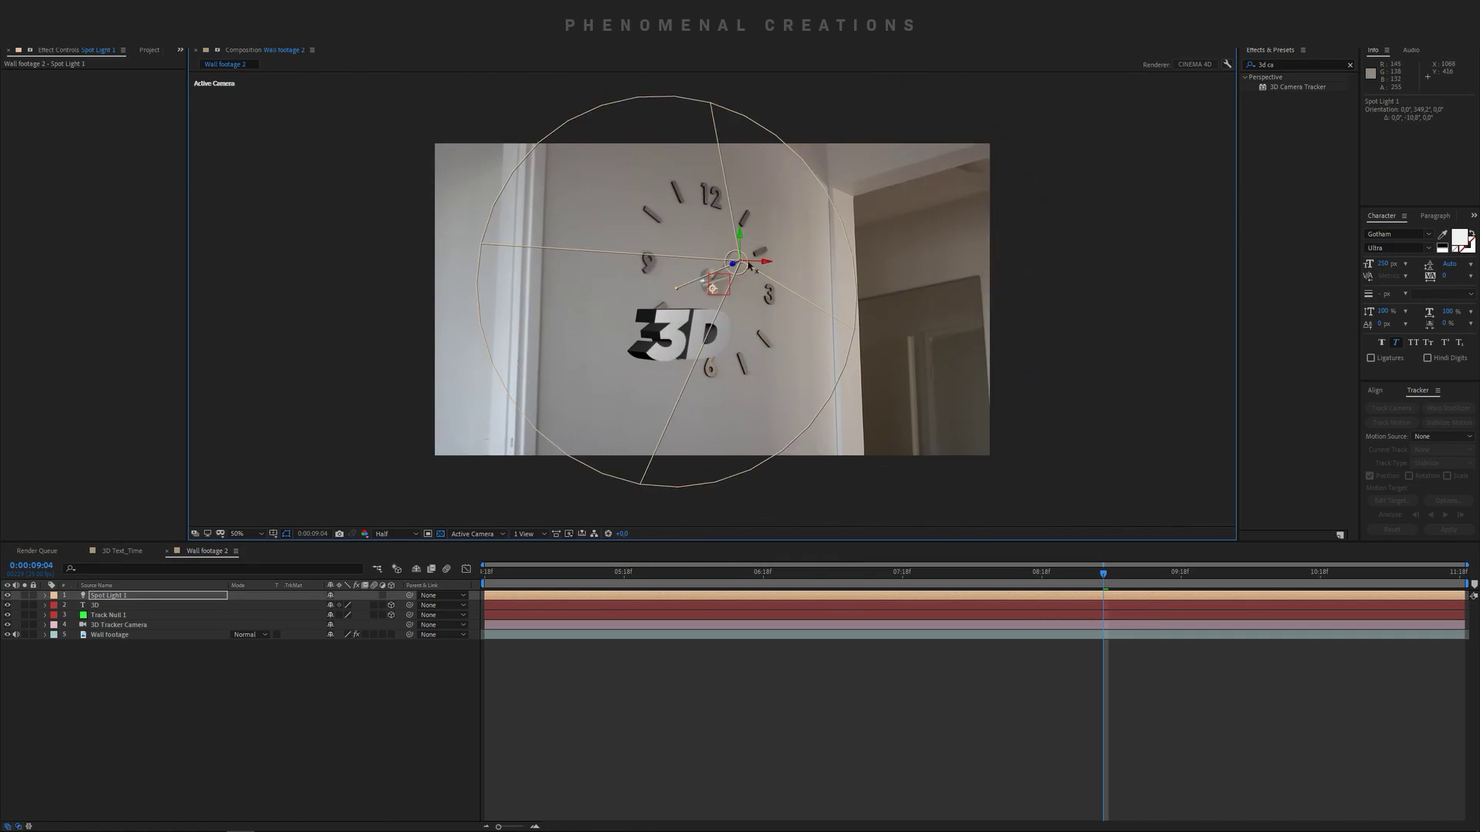
{"action": "left_click_drag", "start_coordinate": [738, 237], "coordinate": [863, 347]}
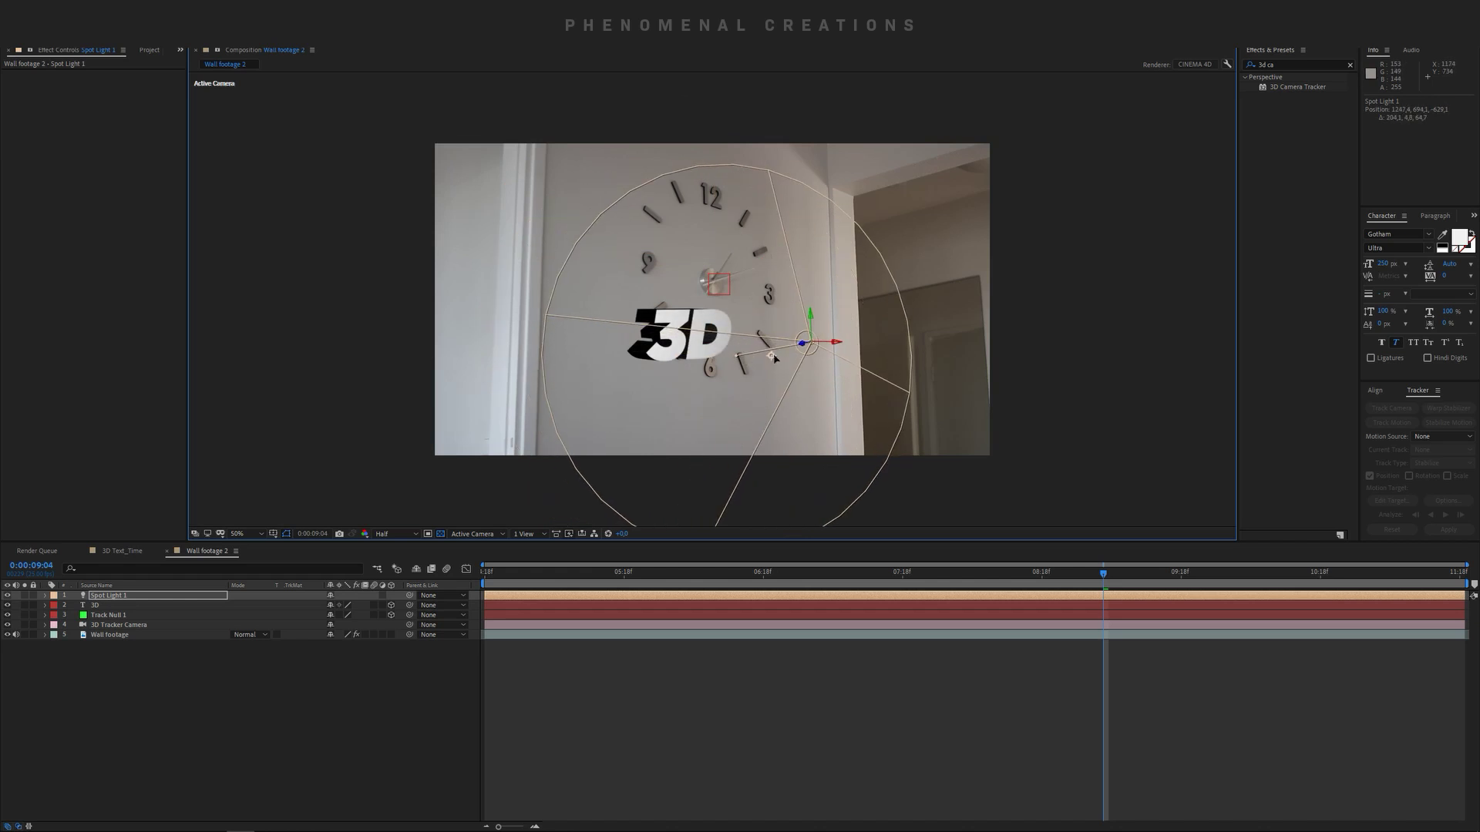
{"action": "mouse_move", "coordinate": [774, 358]}
{"action": "left_mouse_down"}
{"action": "mouse_move", "coordinate": [726, 334]}
{"action": "mouse_move", "coordinate": [770, 343]}
{"action": "mouse_move", "coordinate": [661, 348]}
{"action": "left_mouse_up"}
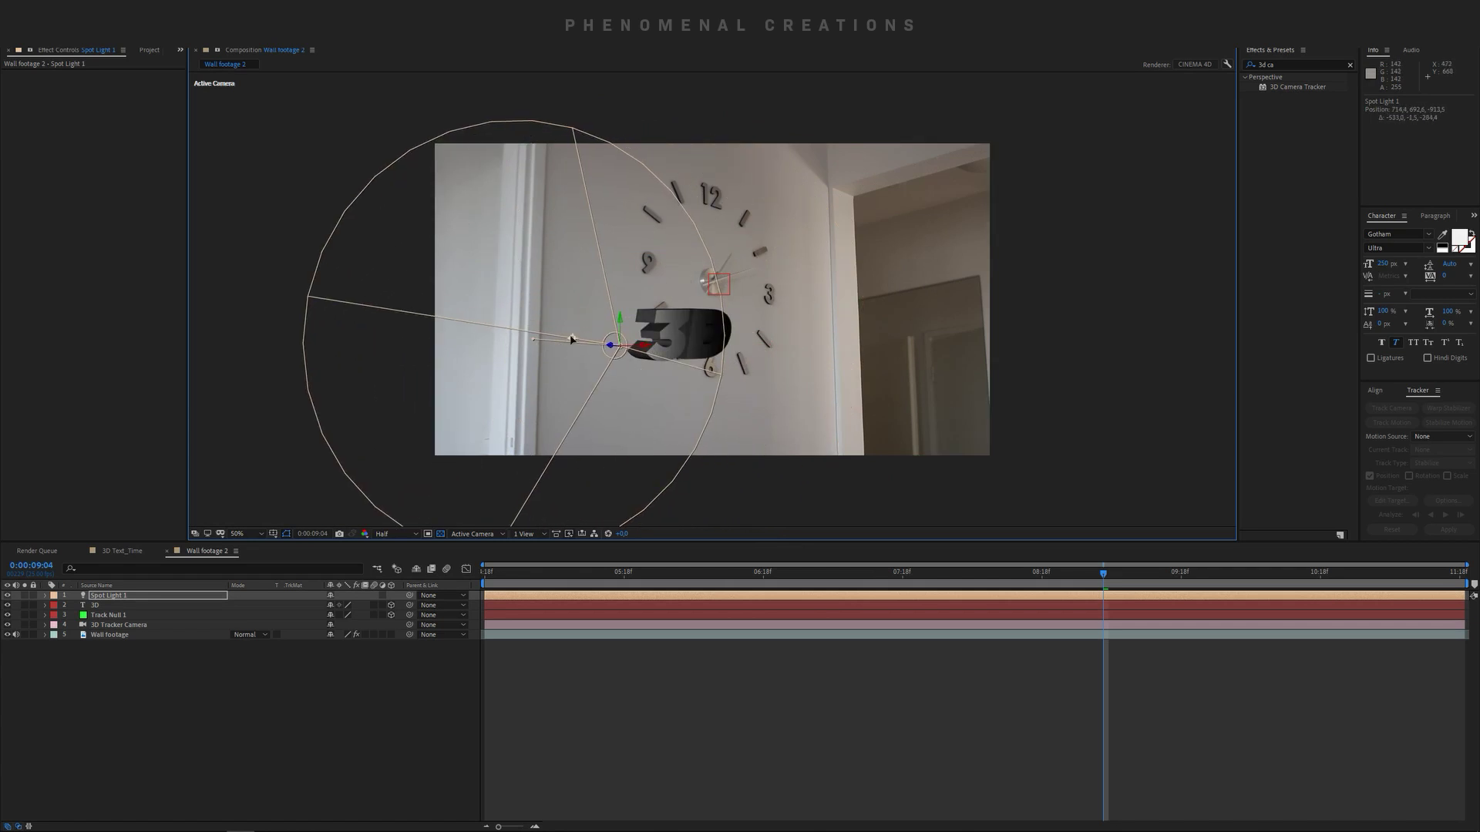
{"action": "left_click_drag", "start_coordinate": [572, 339], "coordinate": [679, 333]}
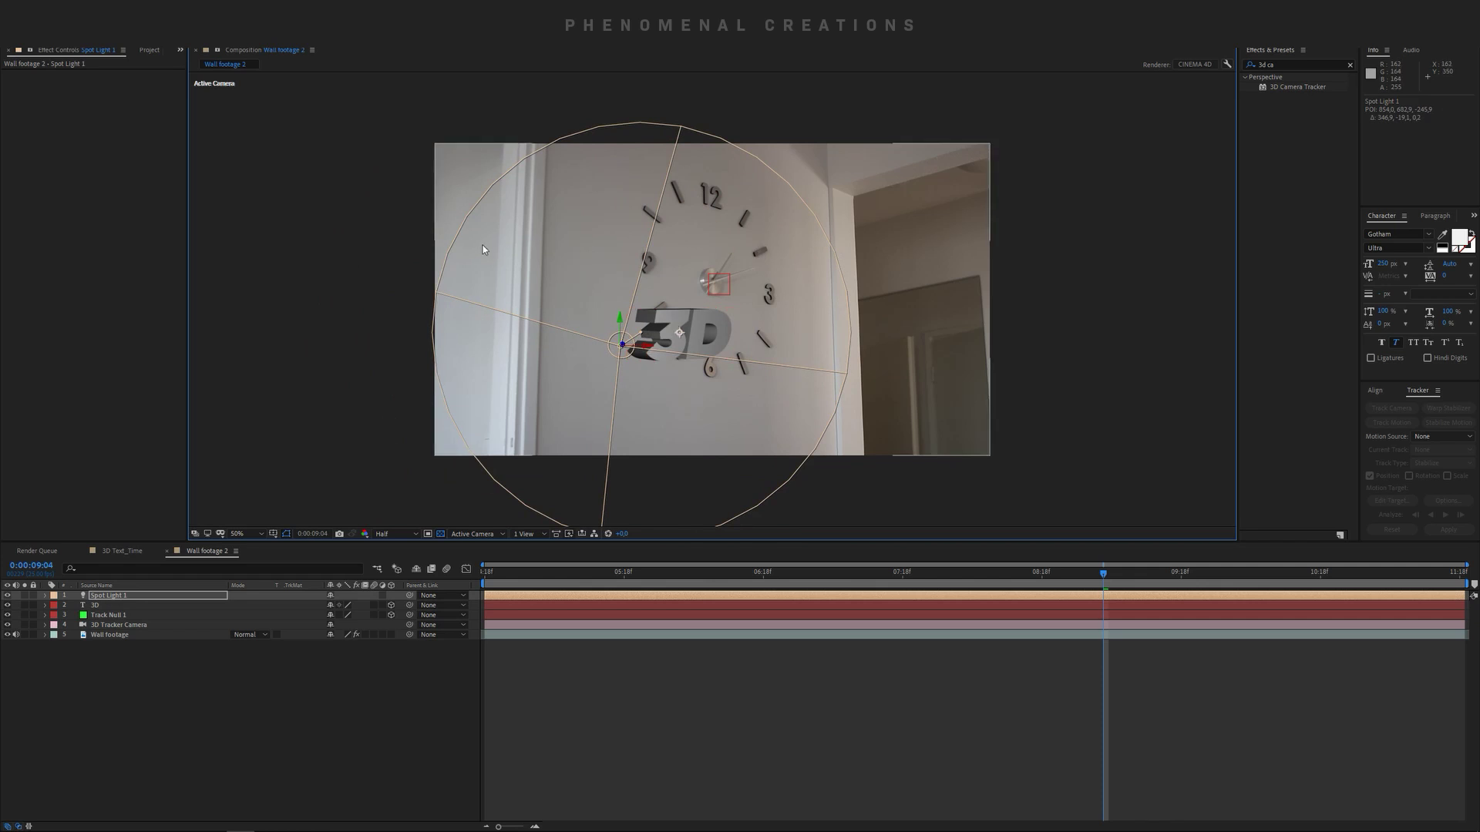
Reposition Spot Light 1 left of the text and fine-tune its target and cone.
{"action": "left_click", "coordinate": [633, 346]}
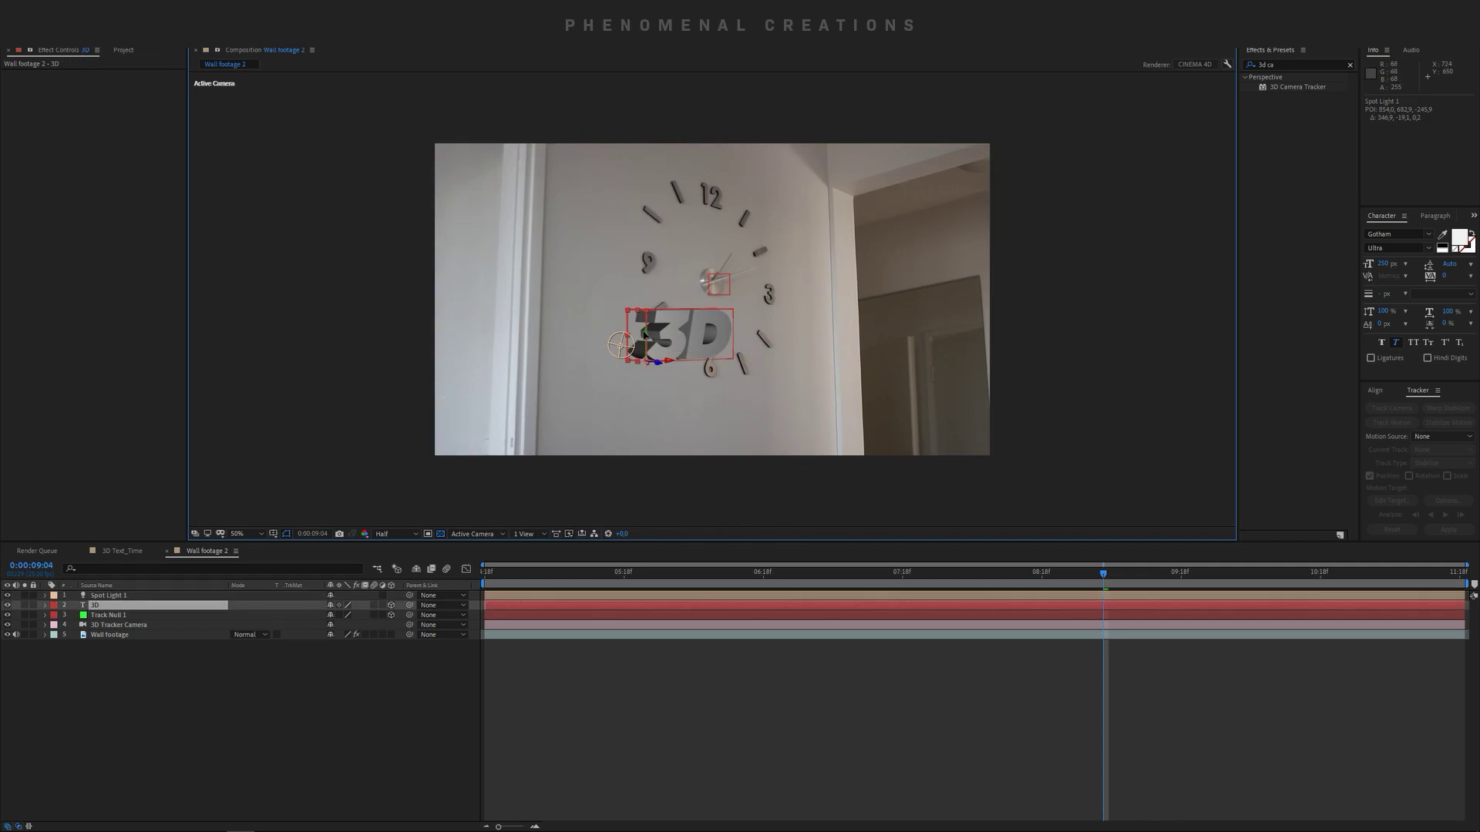
{"action": "left_click", "coordinate": [621, 345]}
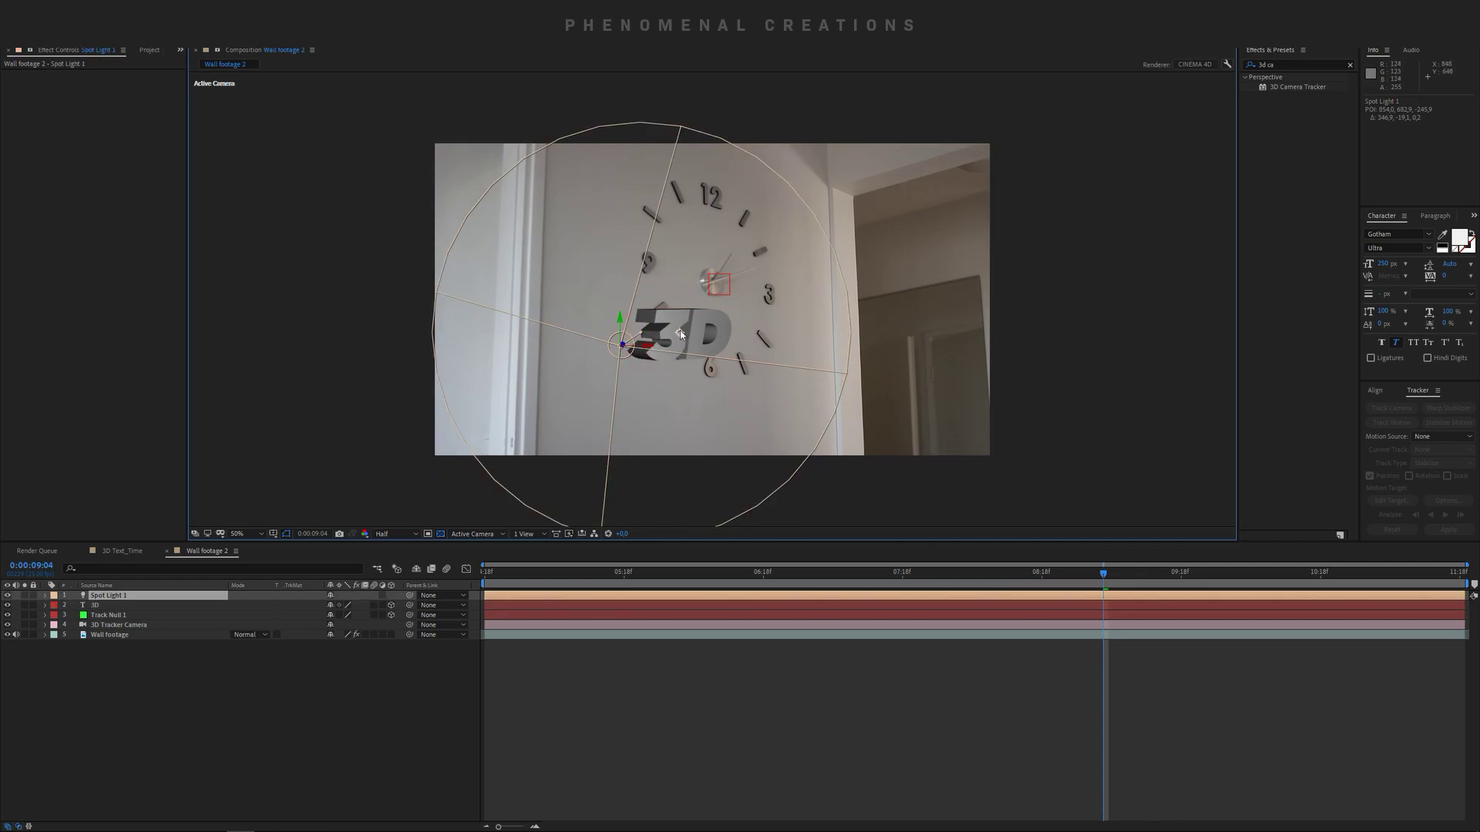
{"action": "left_click_drag", "start_coordinate": [679, 330], "coordinate": [730, 335]}
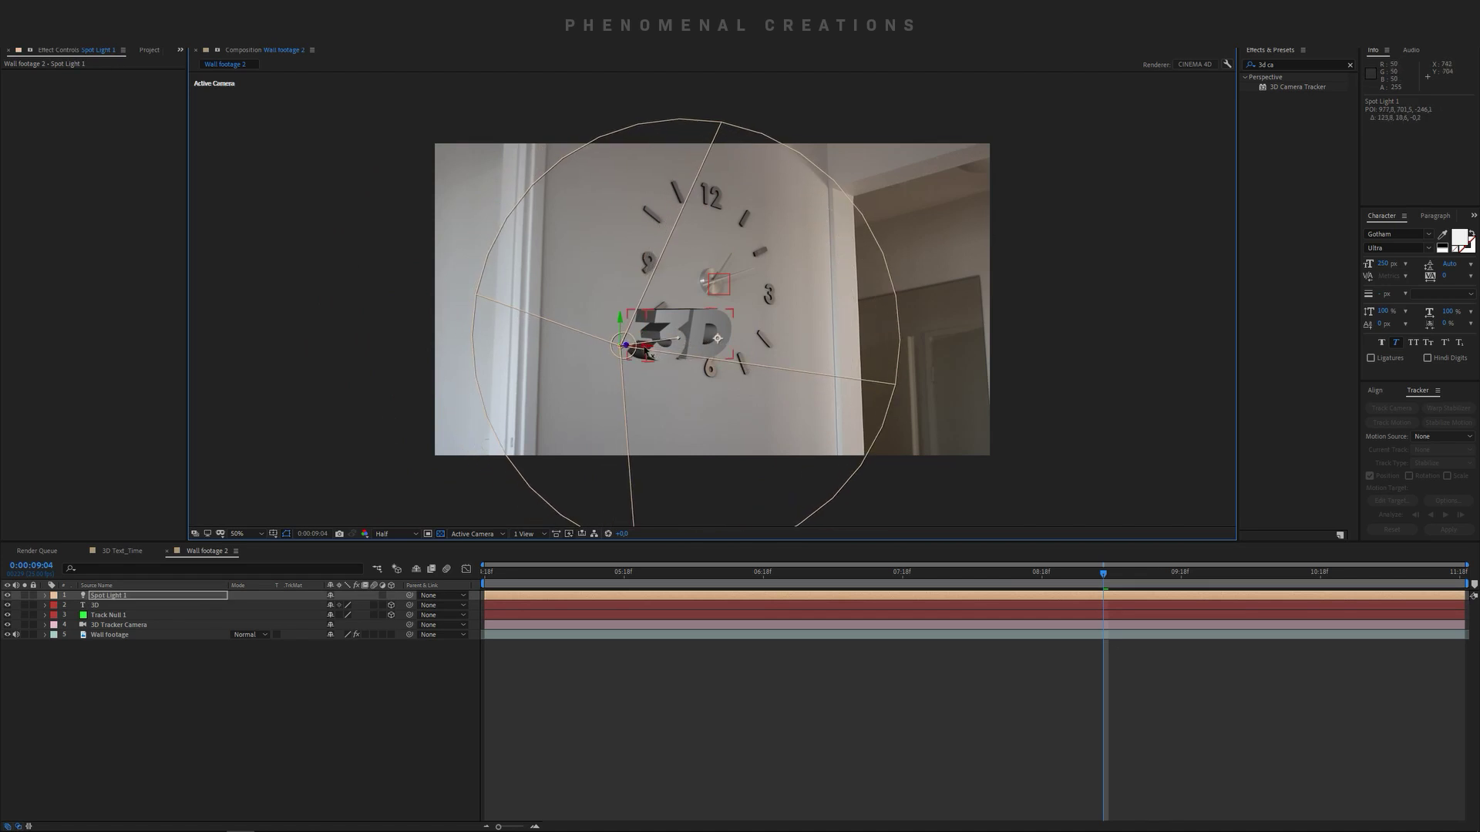
{"action": "left_click_drag", "start_coordinate": [646, 350], "coordinate": [706, 328]}
{"action": "left_click", "coordinate": [576, 338]}
{"action": "left_click_drag", "start_coordinate": [574, 334], "coordinate": [557, 384]}
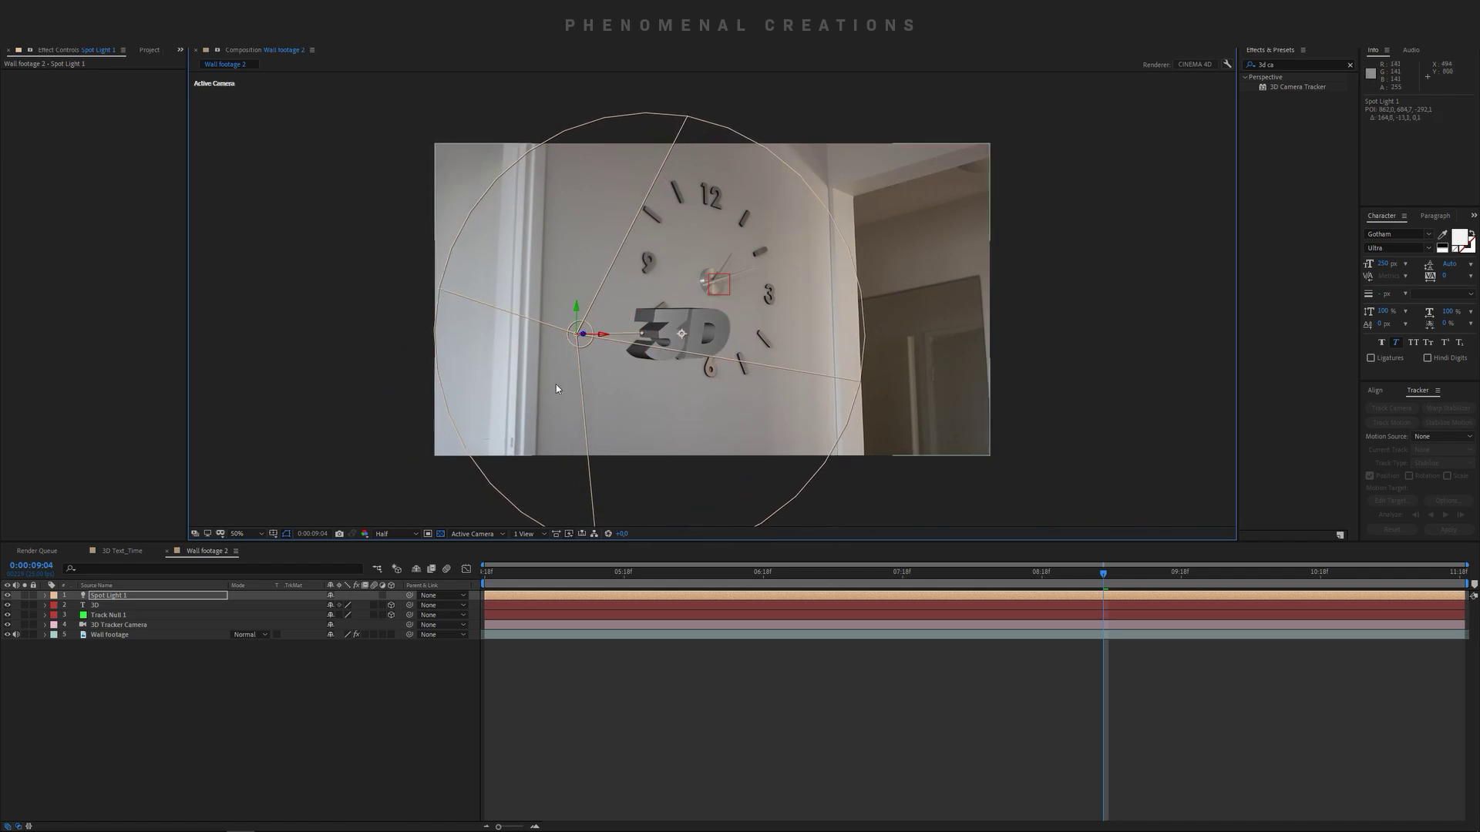
Duplicate Spot Light 1 and move Spot Light 2 right of the clock, aimed at the text.
{"action": "left_click", "coordinate": [166, 594]}
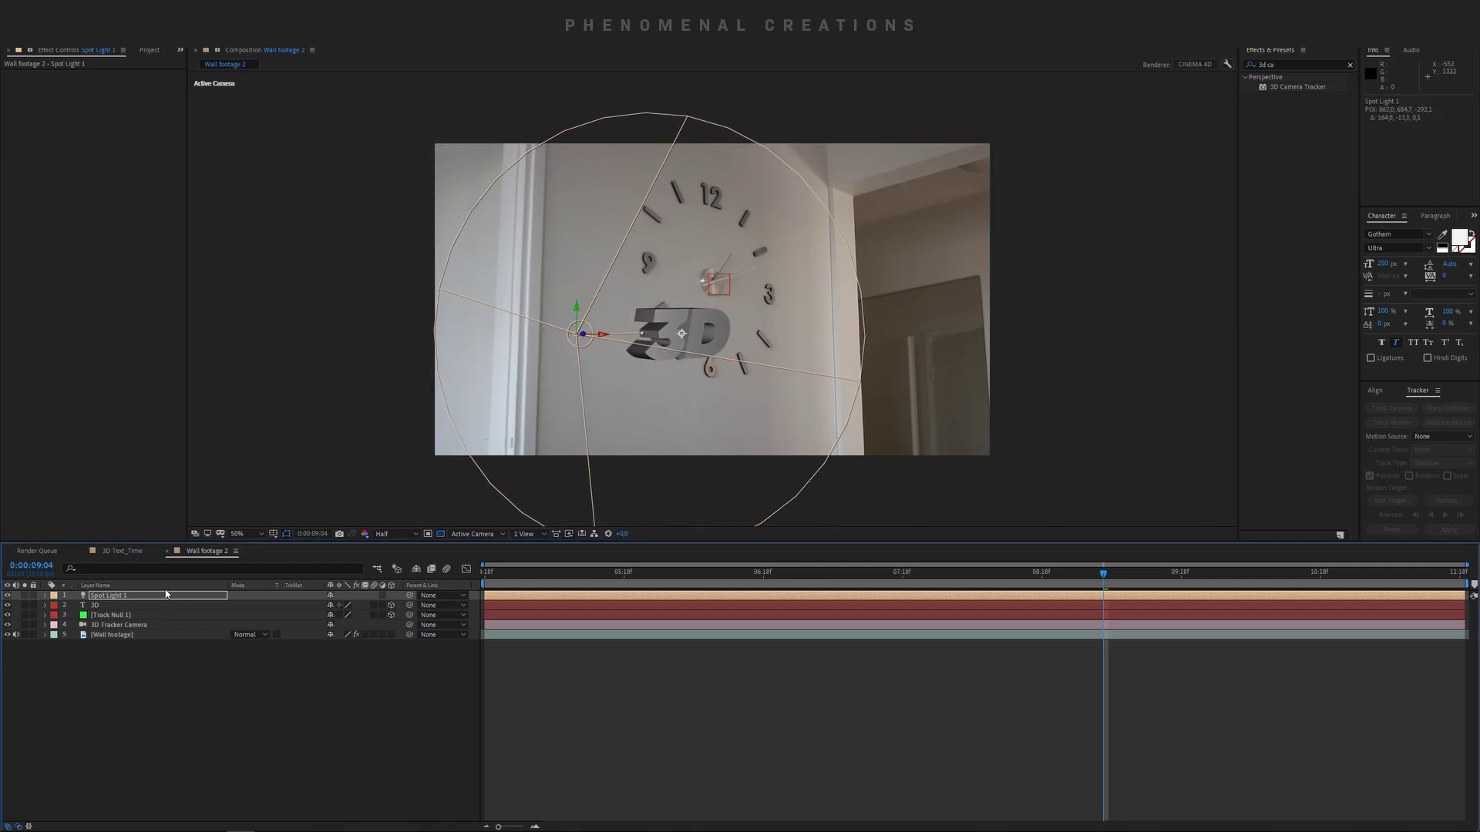
{"action": "key", "text": "ctrl+d"}
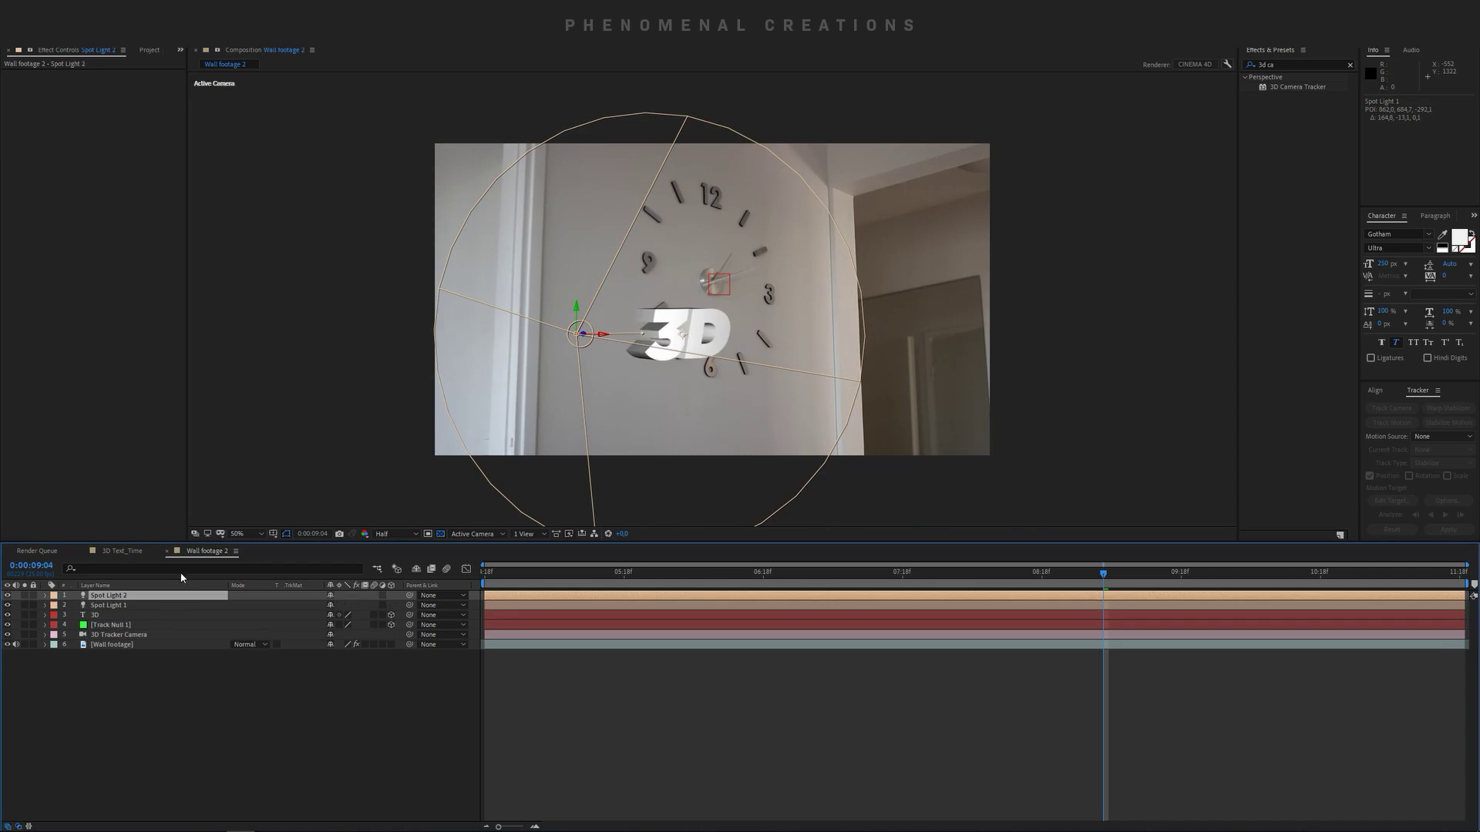
{"action": "left_click", "coordinate": [605, 337]}
{"action": "left_click", "coordinate": [587, 341]}
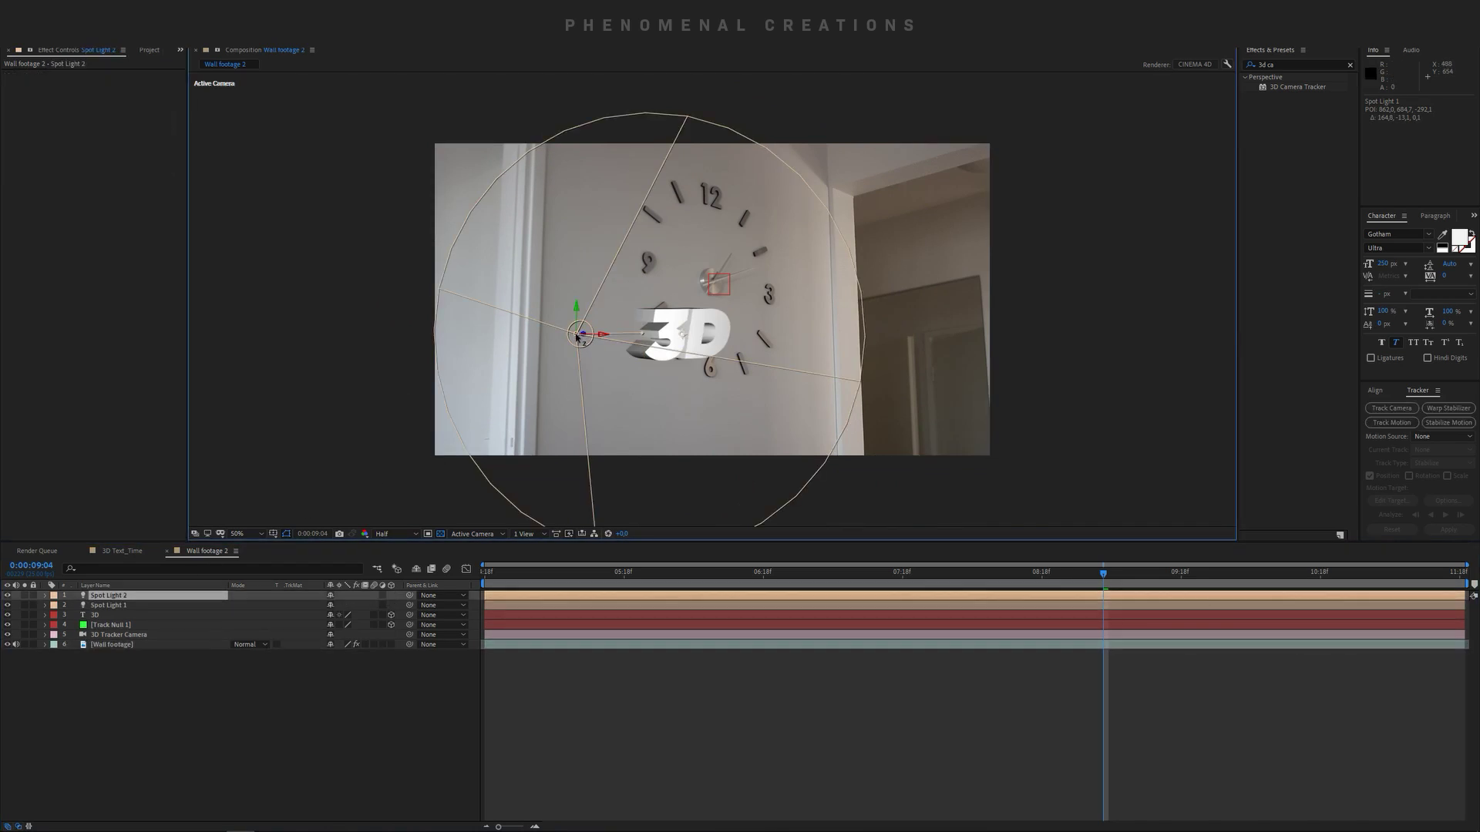
{"action": "left_click_drag", "start_coordinate": [609, 340], "coordinate": [1040, 348]}
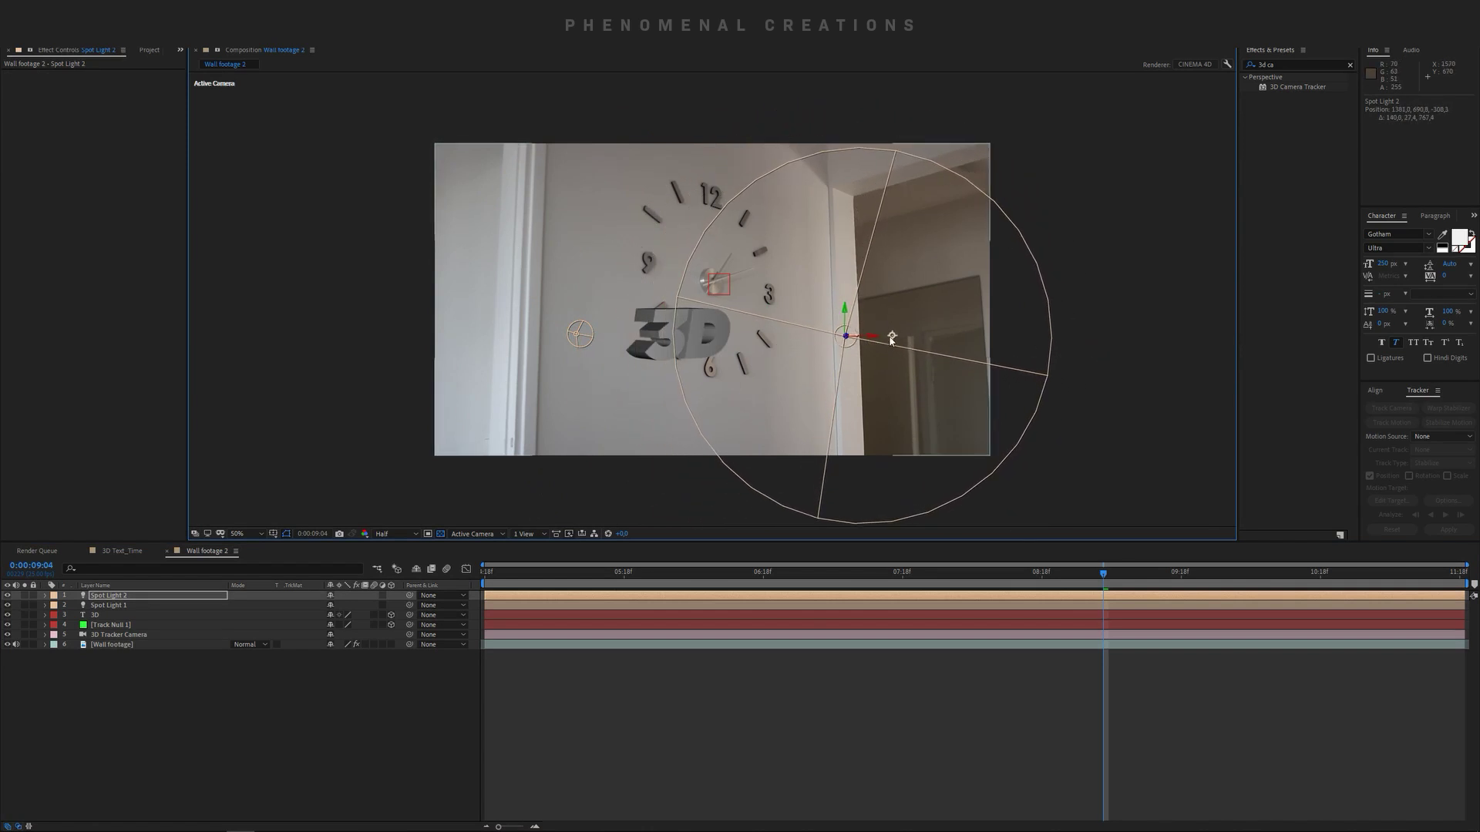
{"action": "left_click_drag", "start_coordinate": [891, 335], "coordinate": [700, 339]}
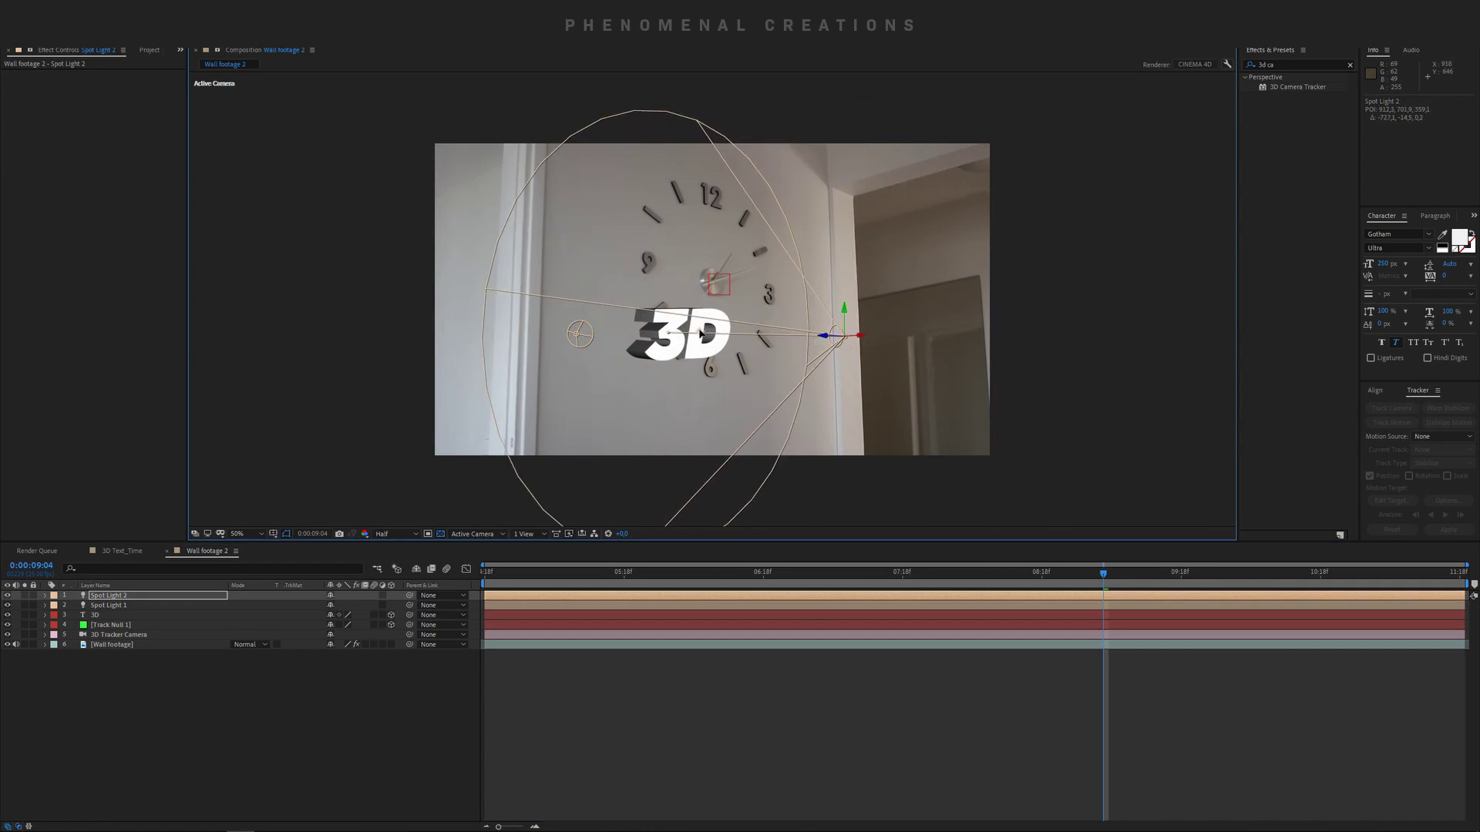
{"action": "mouse_move", "coordinate": [858, 339]}
{"action": "left_mouse_down"}
{"action": "mouse_move", "coordinate": [993, 319]}
{"action": "mouse_move", "coordinate": [857, 337]}
{"action": "left_mouse_up"}
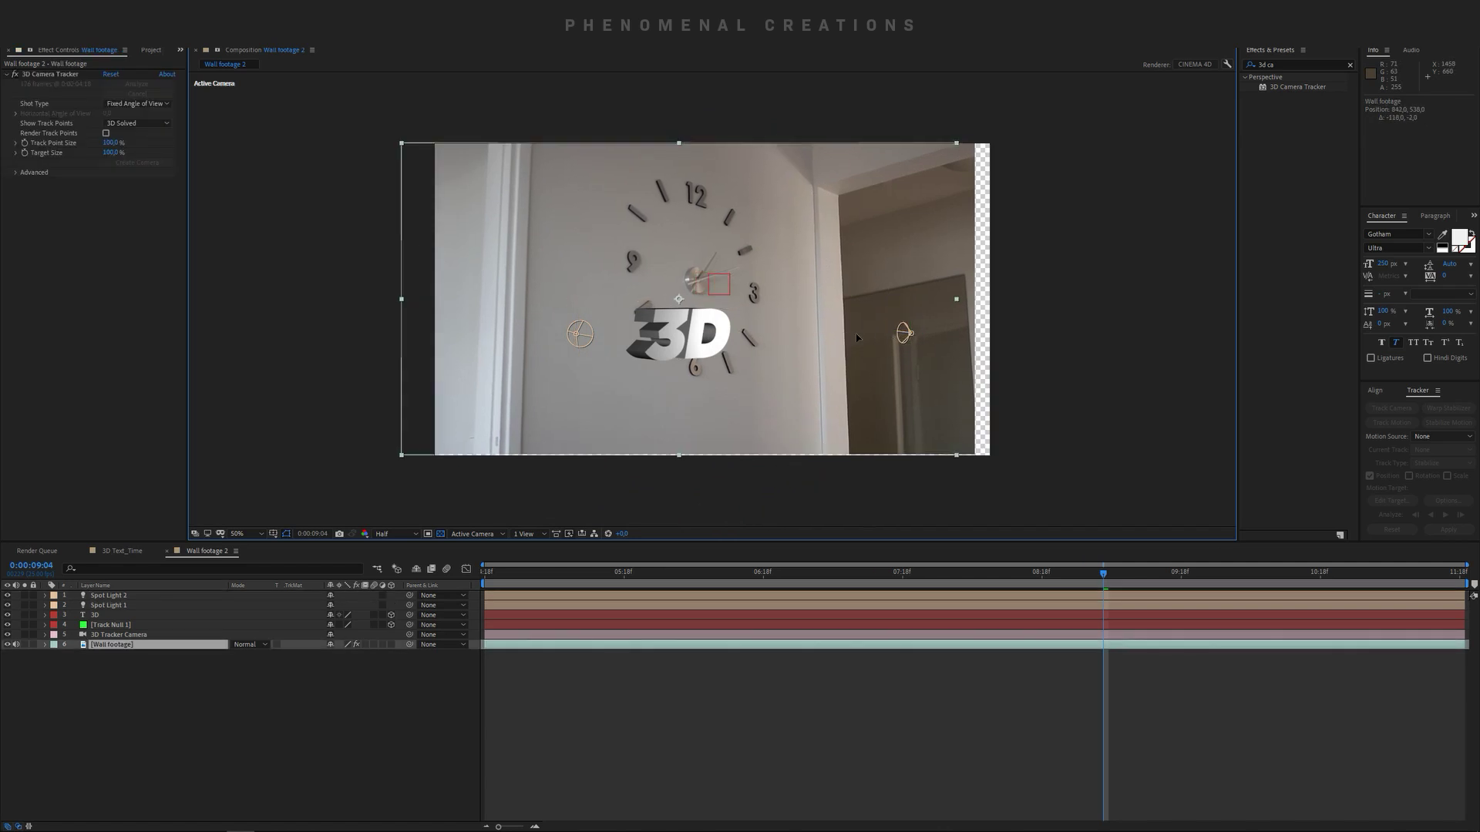
Undo an accidental footage move and reposition Spot Light 2 beside the clock.
{"action": "key", "text": "ctrl+z"}
{"action": "left_click", "coordinate": [906, 334]}
{"action": "left_click_drag", "start_coordinate": [888, 336], "coordinate": [841, 340]}
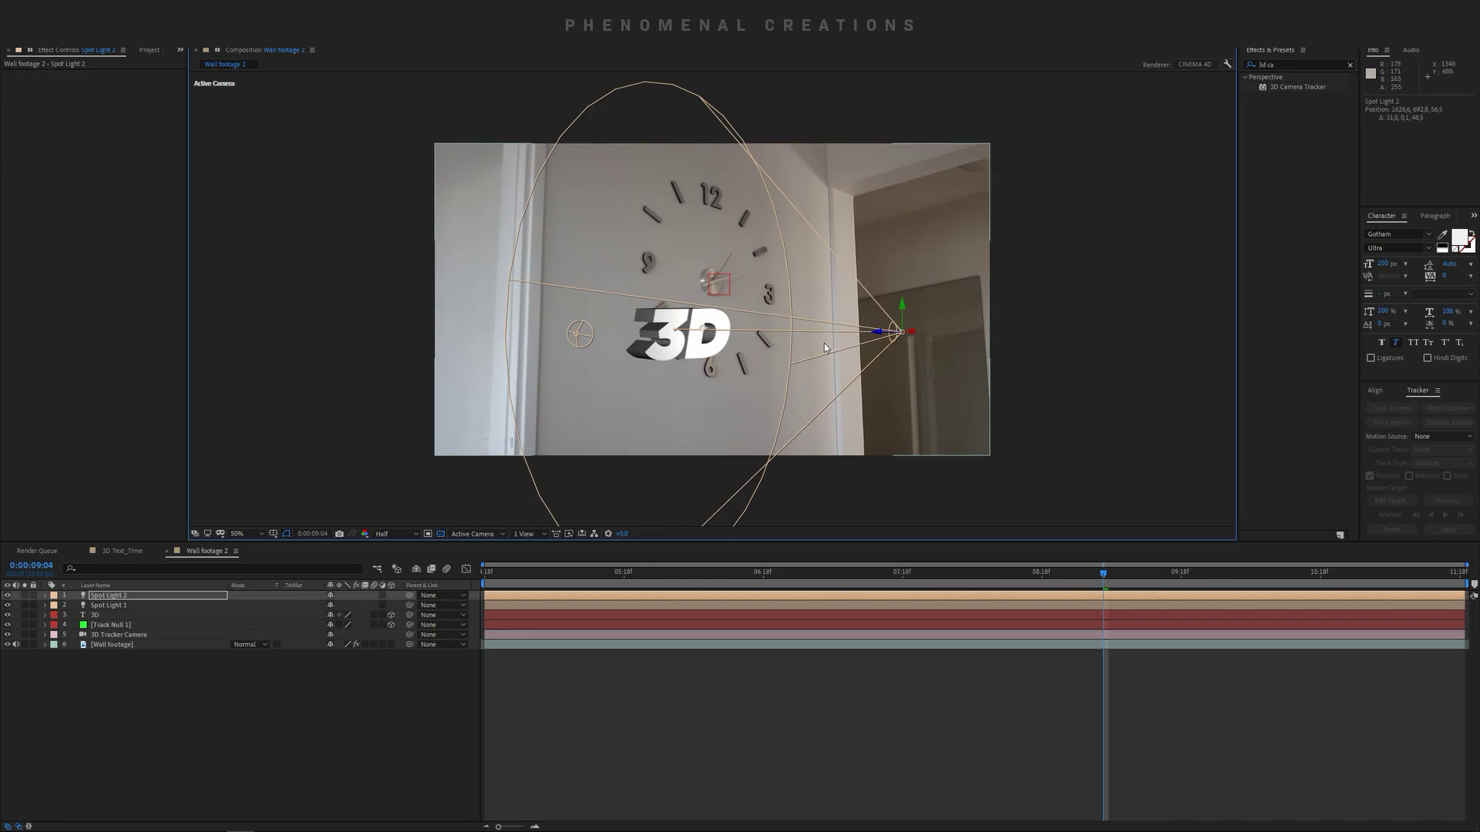
{"action": "left_click", "coordinate": [903, 336]}
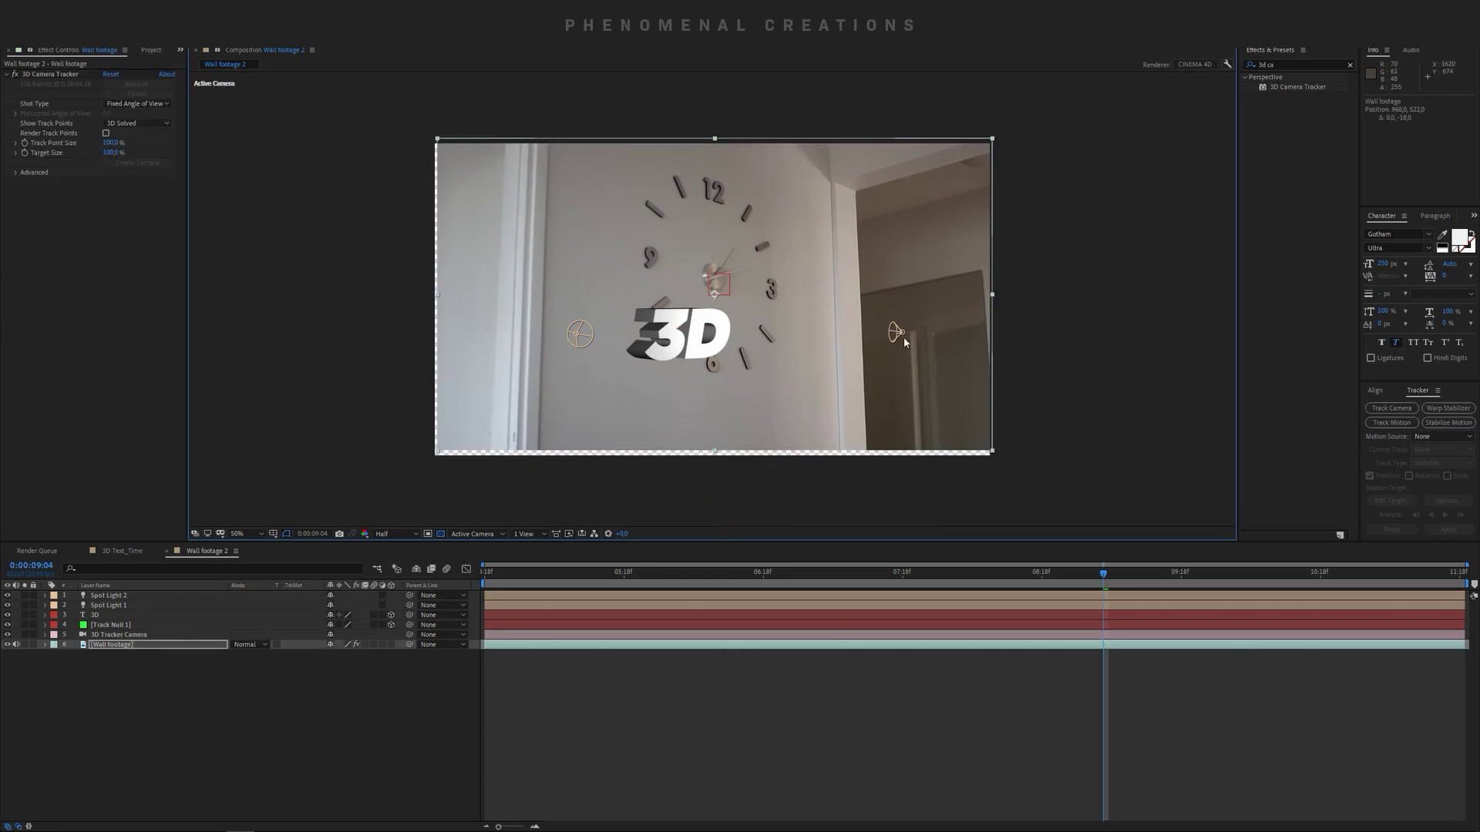
{"action": "left_click_drag", "start_coordinate": [900, 333], "coordinate": [817, 312]}
{"action": "left_click", "coordinate": [853, 335]}
Lower Spot Light 2's intensity to 46%, then show Spot Light 1's intensity.
{"action": "key", "text": "t"}
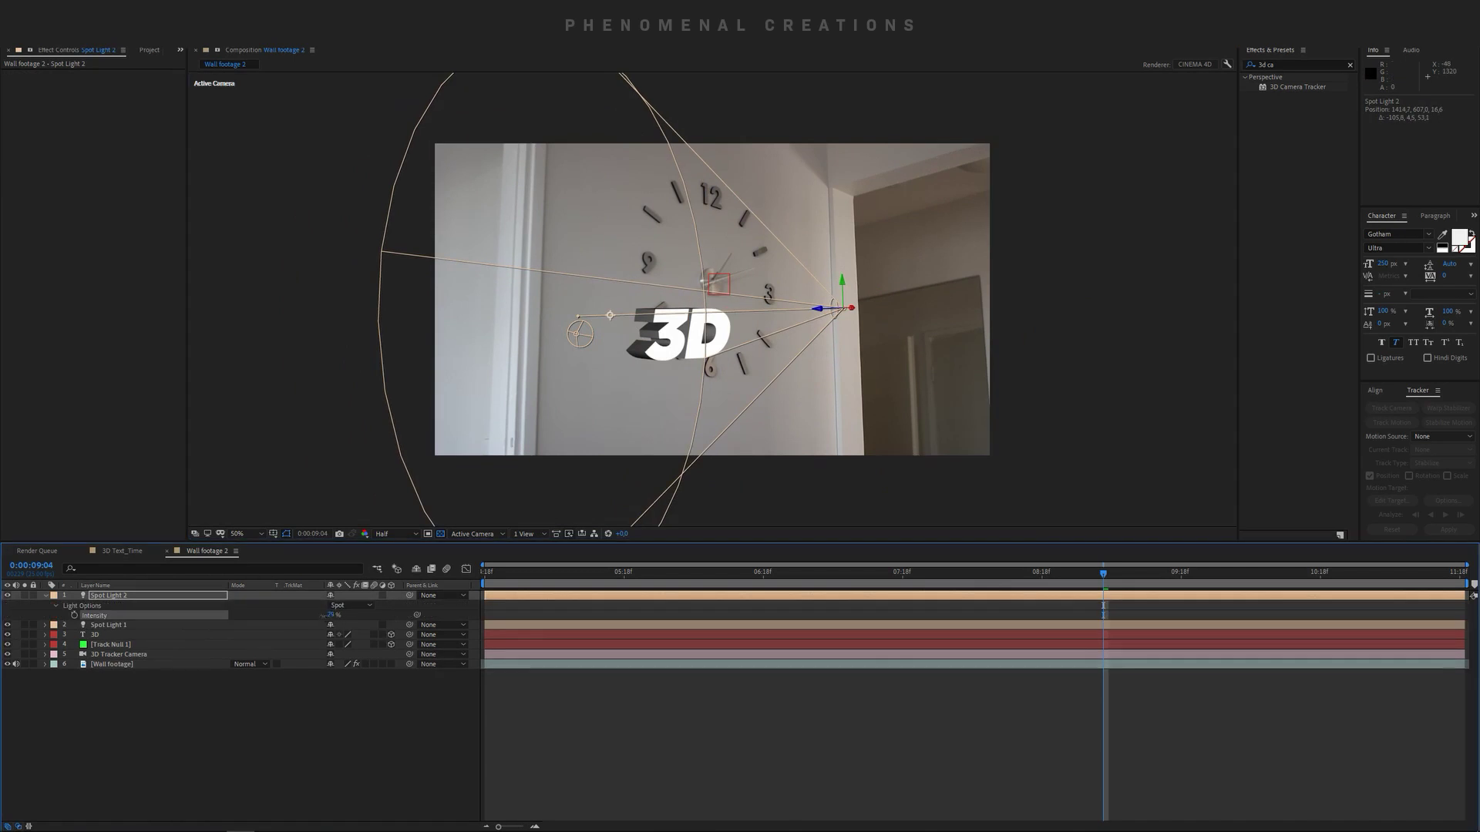
{"action": "mouse_move", "coordinate": [324, 616]}
{"action": "left_mouse_down"}
{"action": "mouse_move", "coordinate": [370, 644]}
{"action": "mouse_move", "coordinate": [325, 615]}
{"action": "left_mouse_up"}
{"action": "left_click", "coordinate": [344, 624]}
{"action": "key", "text": "t"}
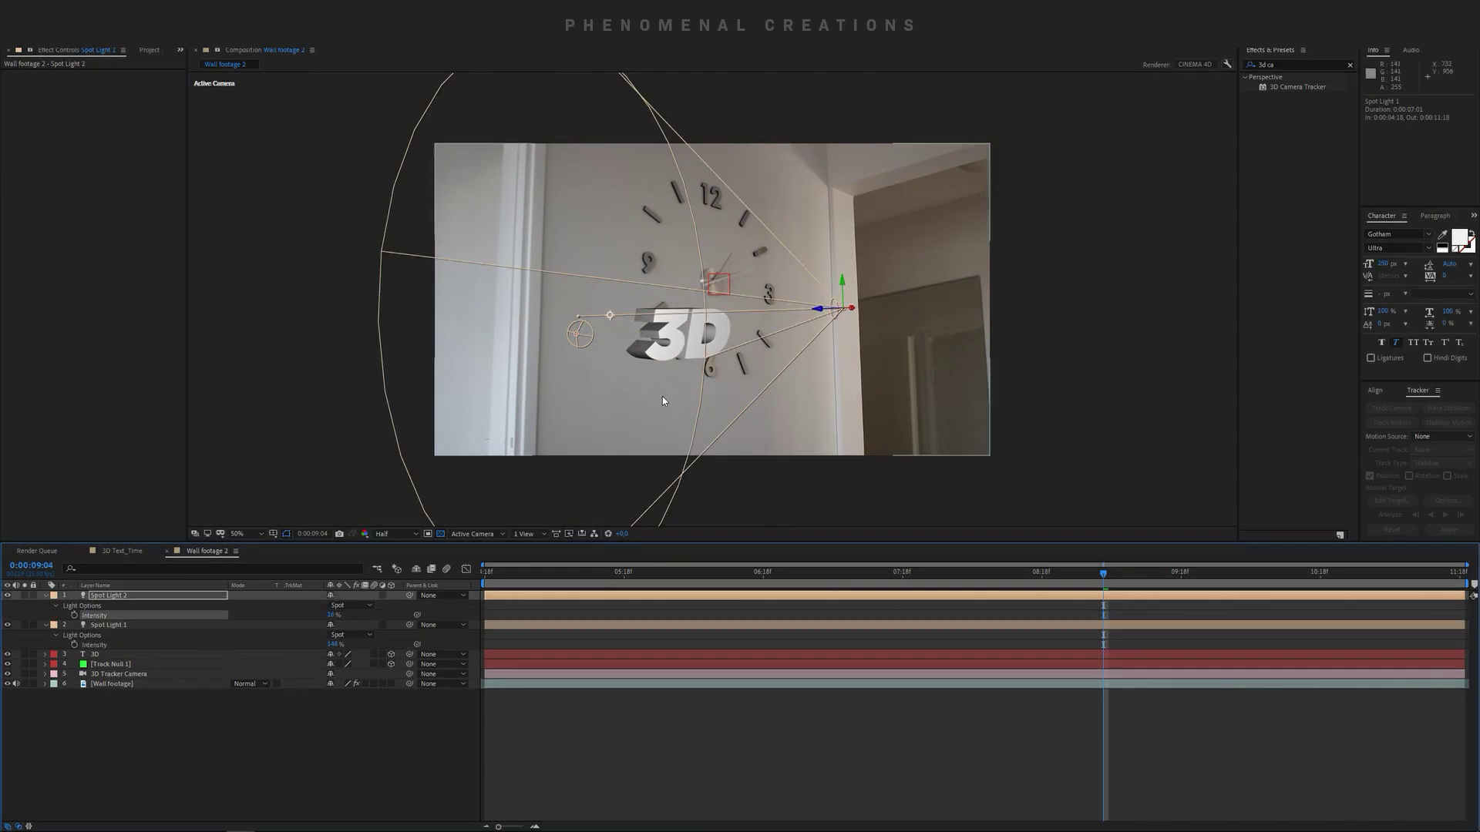
{"action": "left_click", "coordinate": [45, 595]}
{"action": "left_click", "coordinate": [44, 606]}
{"action": "left_click", "coordinate": [456, 505]}
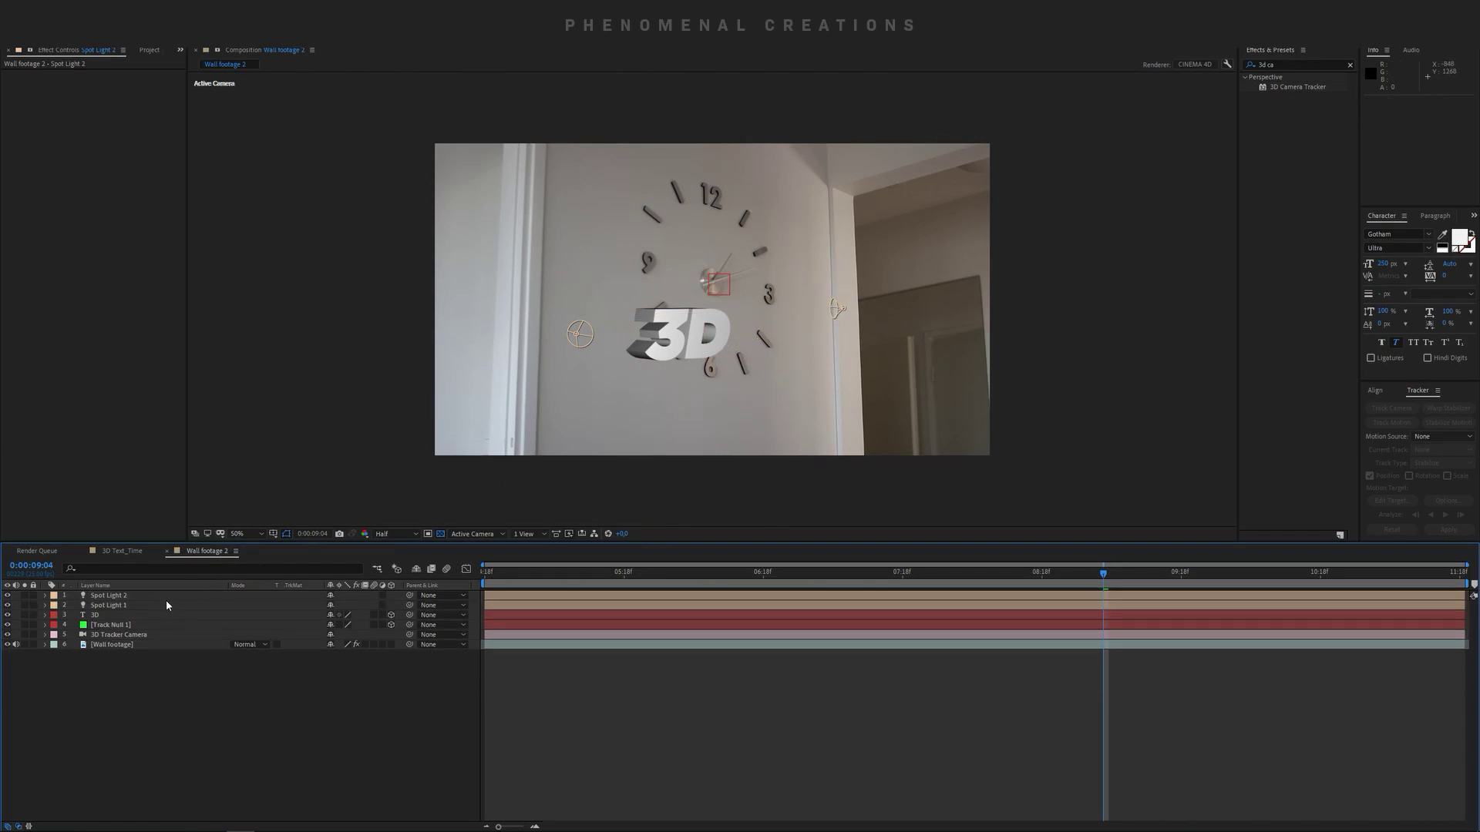
{"action": "left_click", "coordinate": [133, 597]}
{"action": "key", "text": "t"}
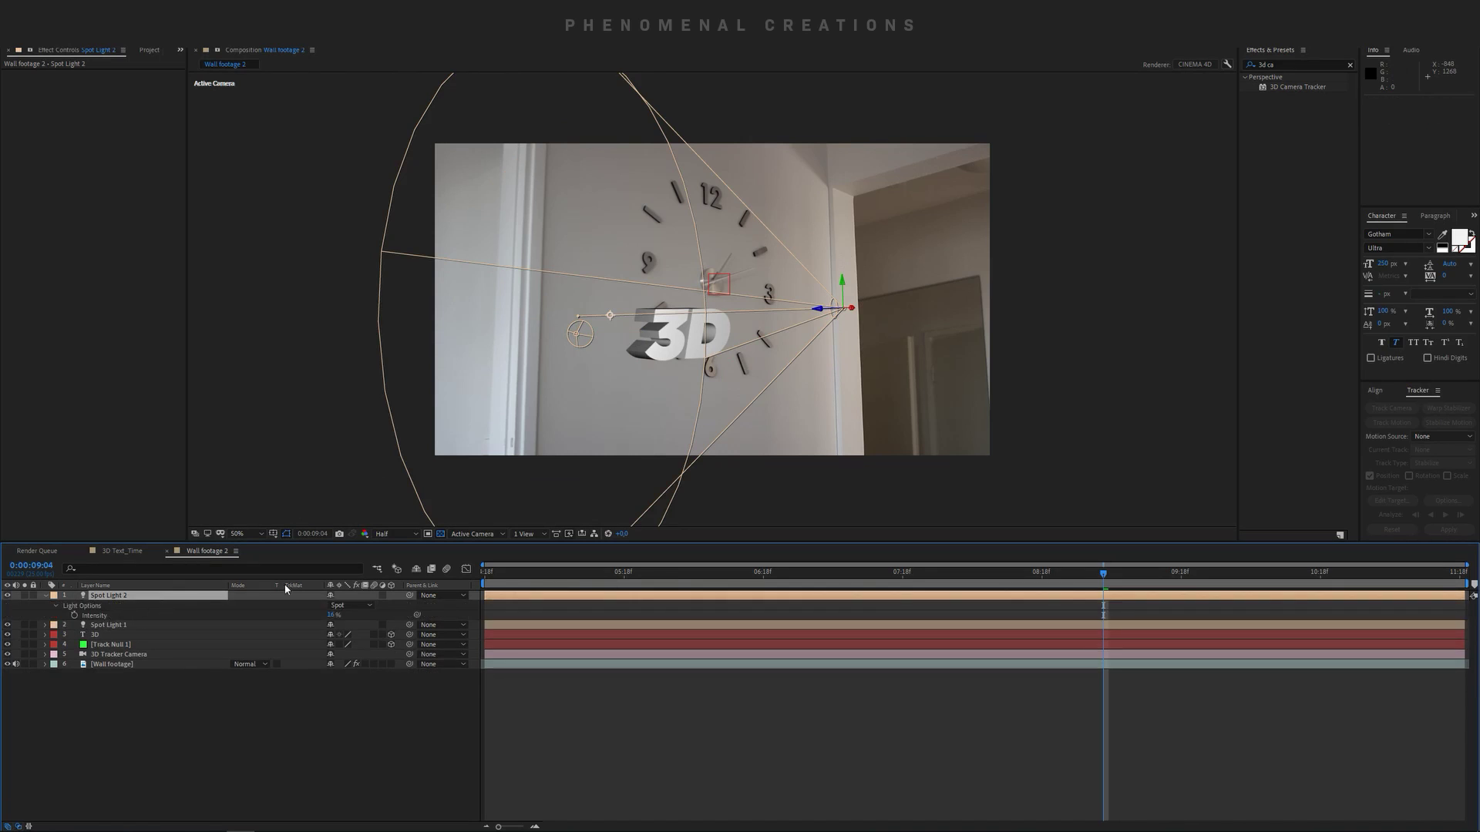
{"action": "key", "text": "t"}
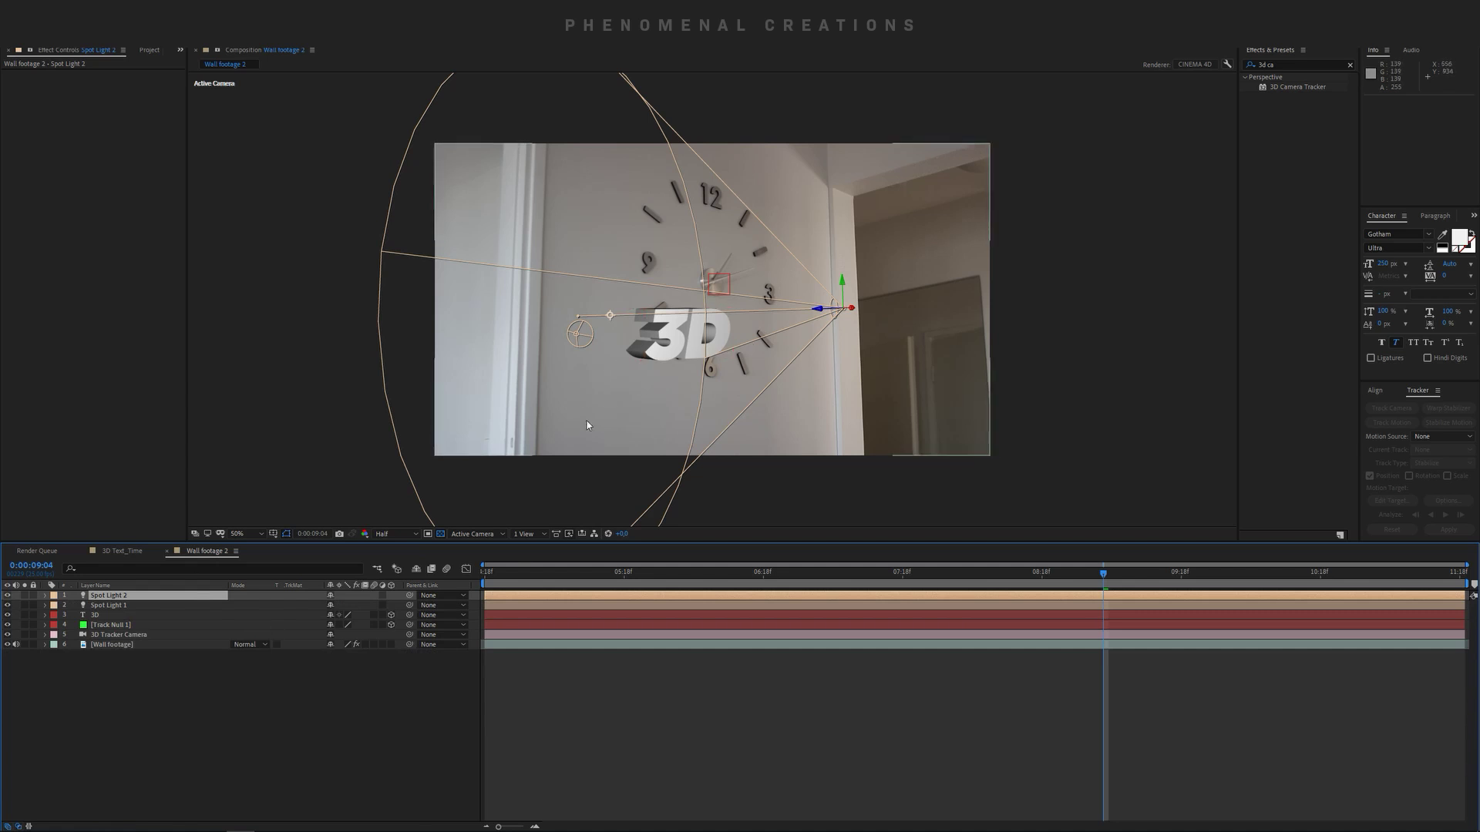
Switch Casts Shadows to On in the '3D' text layer's Material Options.
{"action": "left_click", "coordinate": [139, 617]}
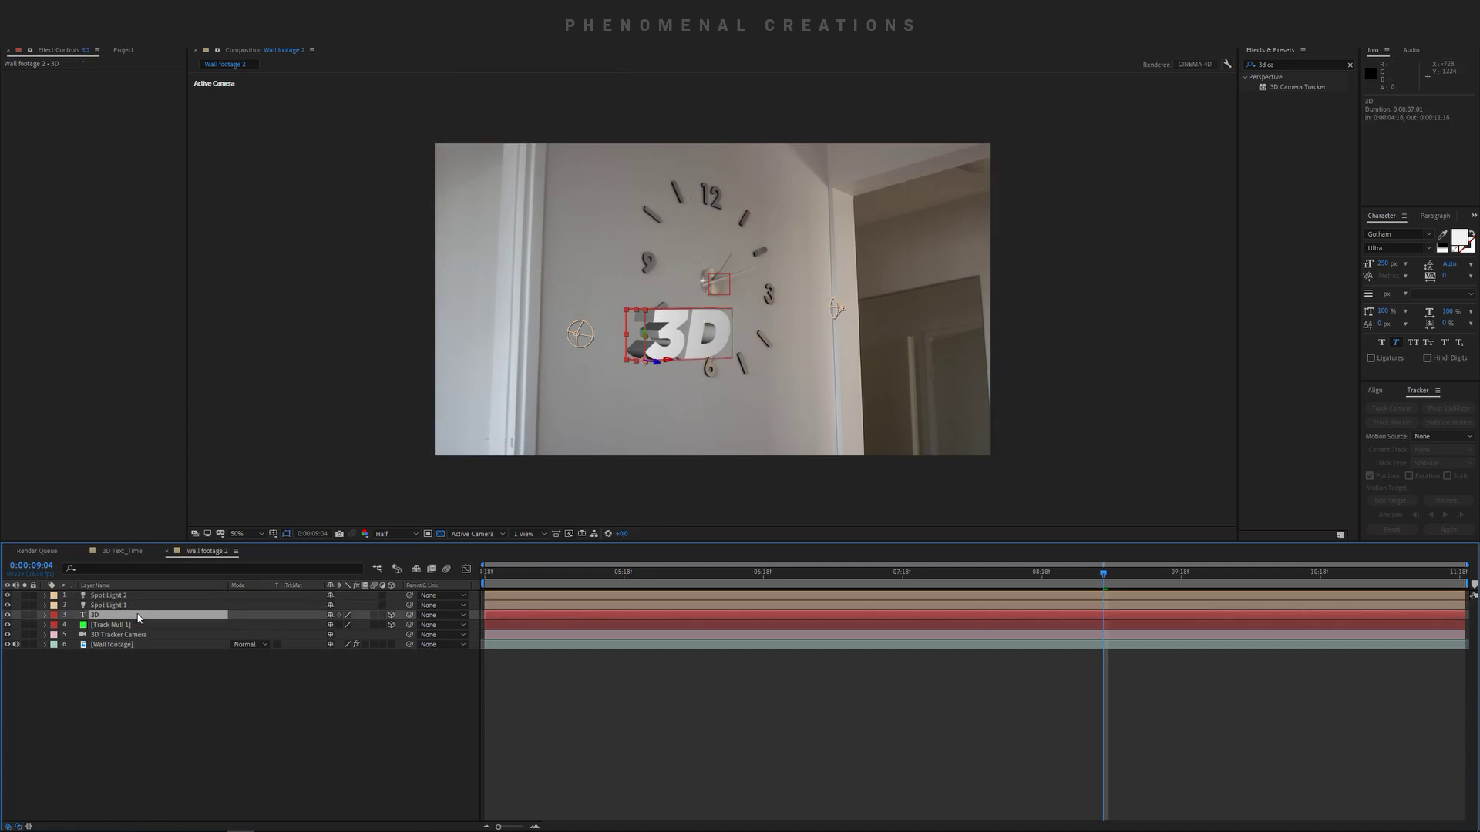
{"action": "key", "text": "a"}
{"action": "key", "text": "a"}
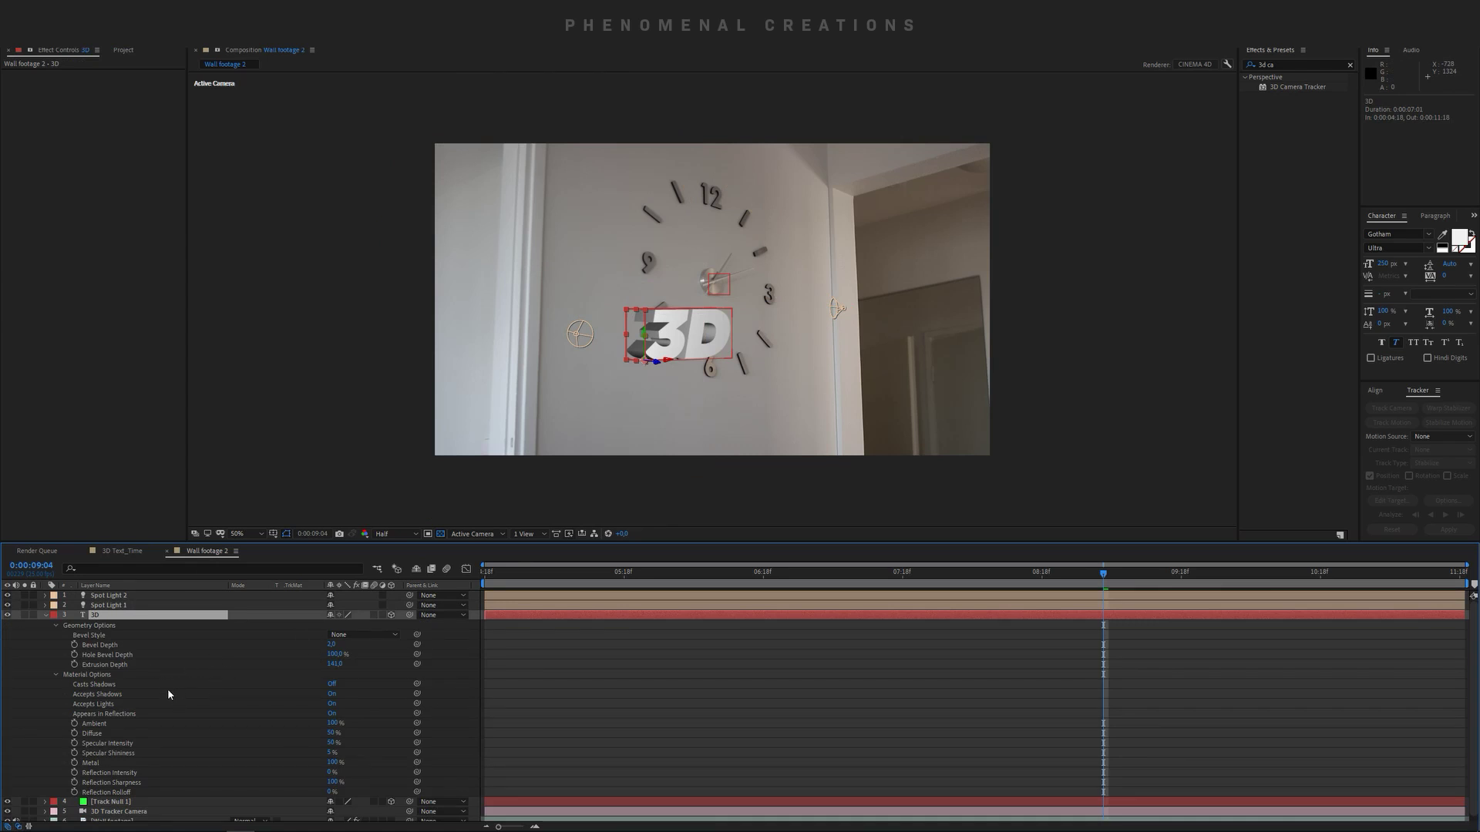
{"action": "left_click", "coordinate": [330, 685]}
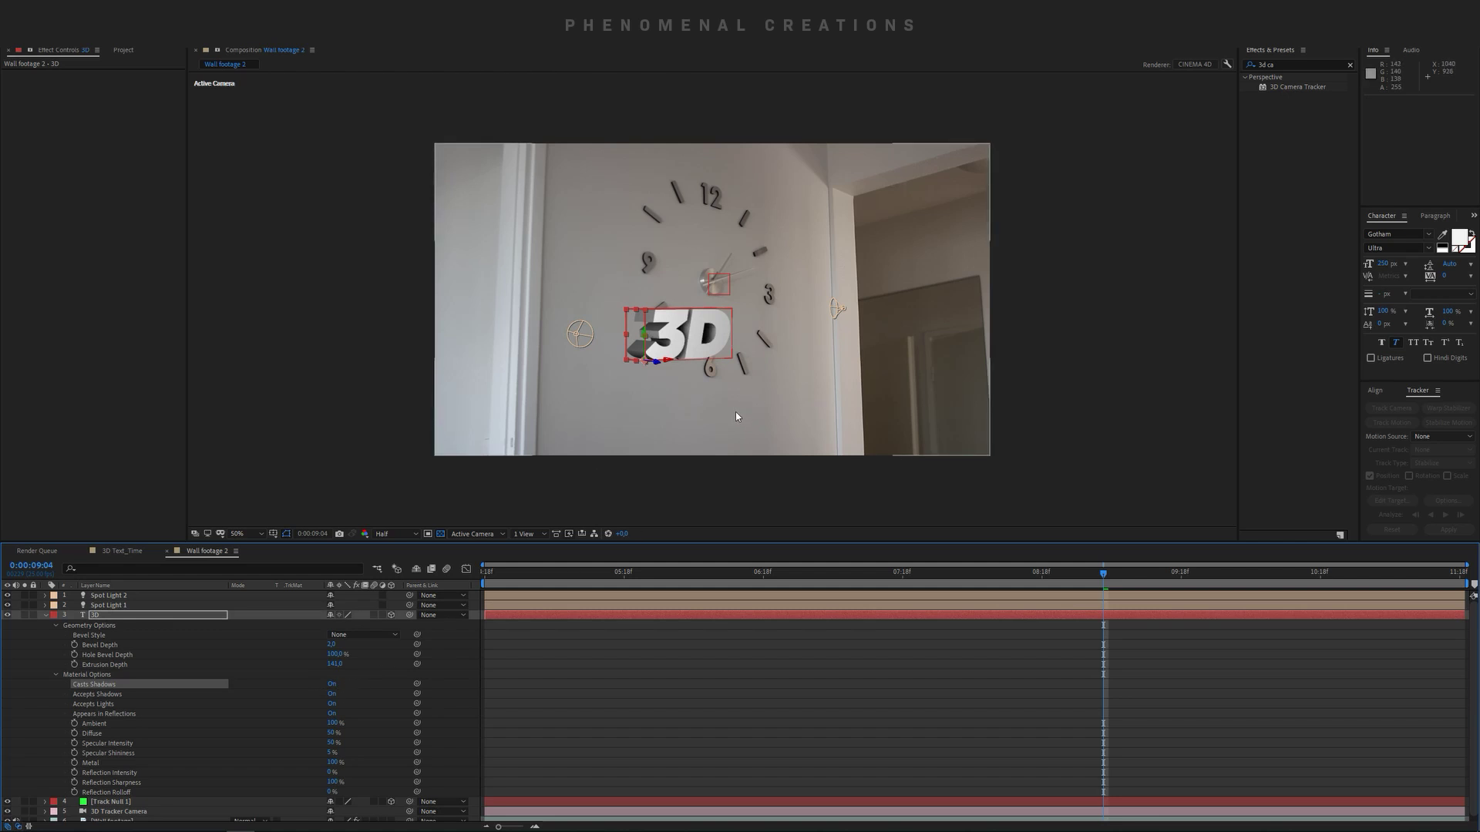
{"action": "left_click", "coordinate": [48, 613]}
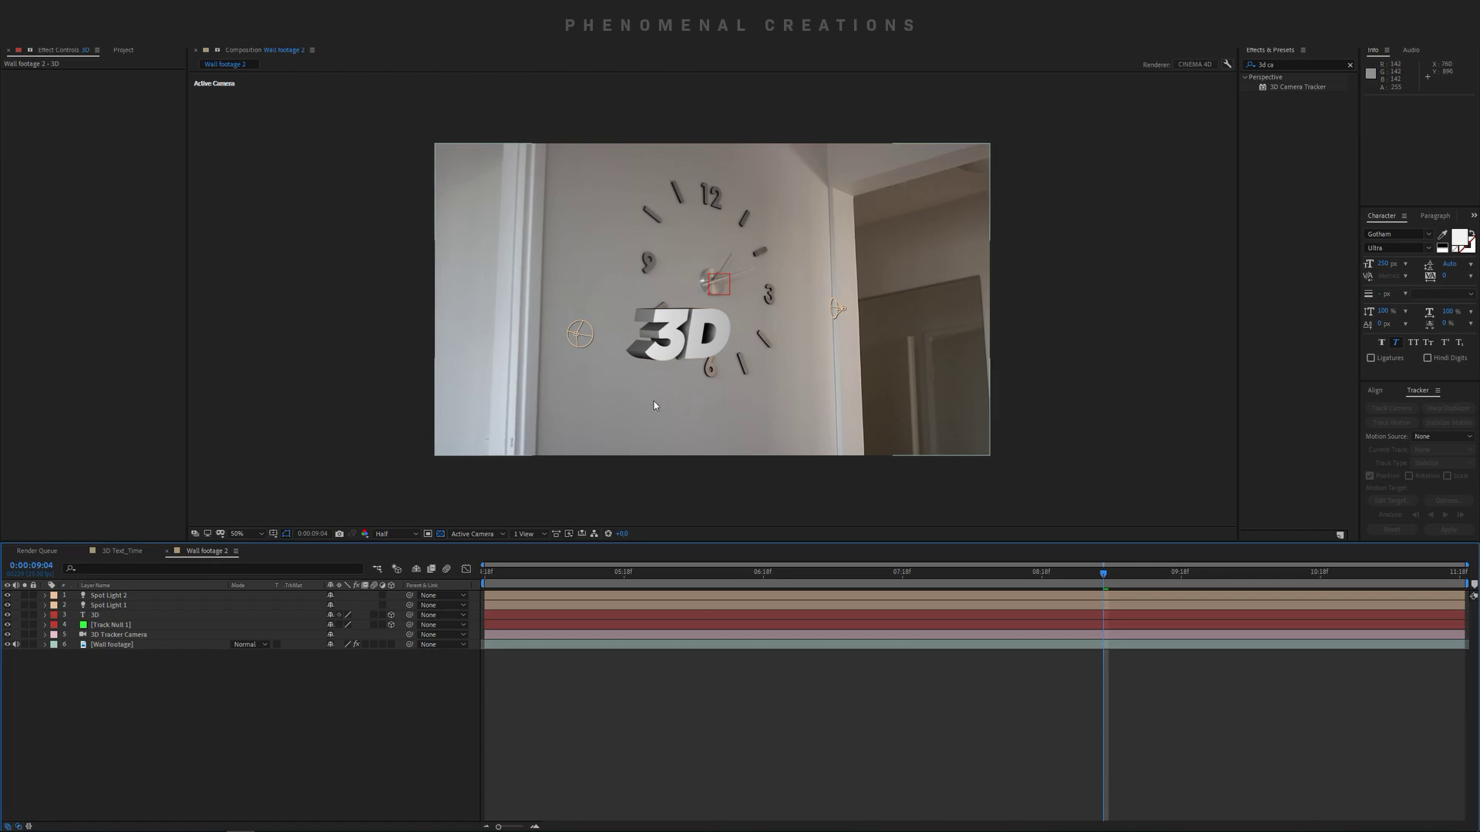
{"action": "left_click", "coordinate": [154, 615]}
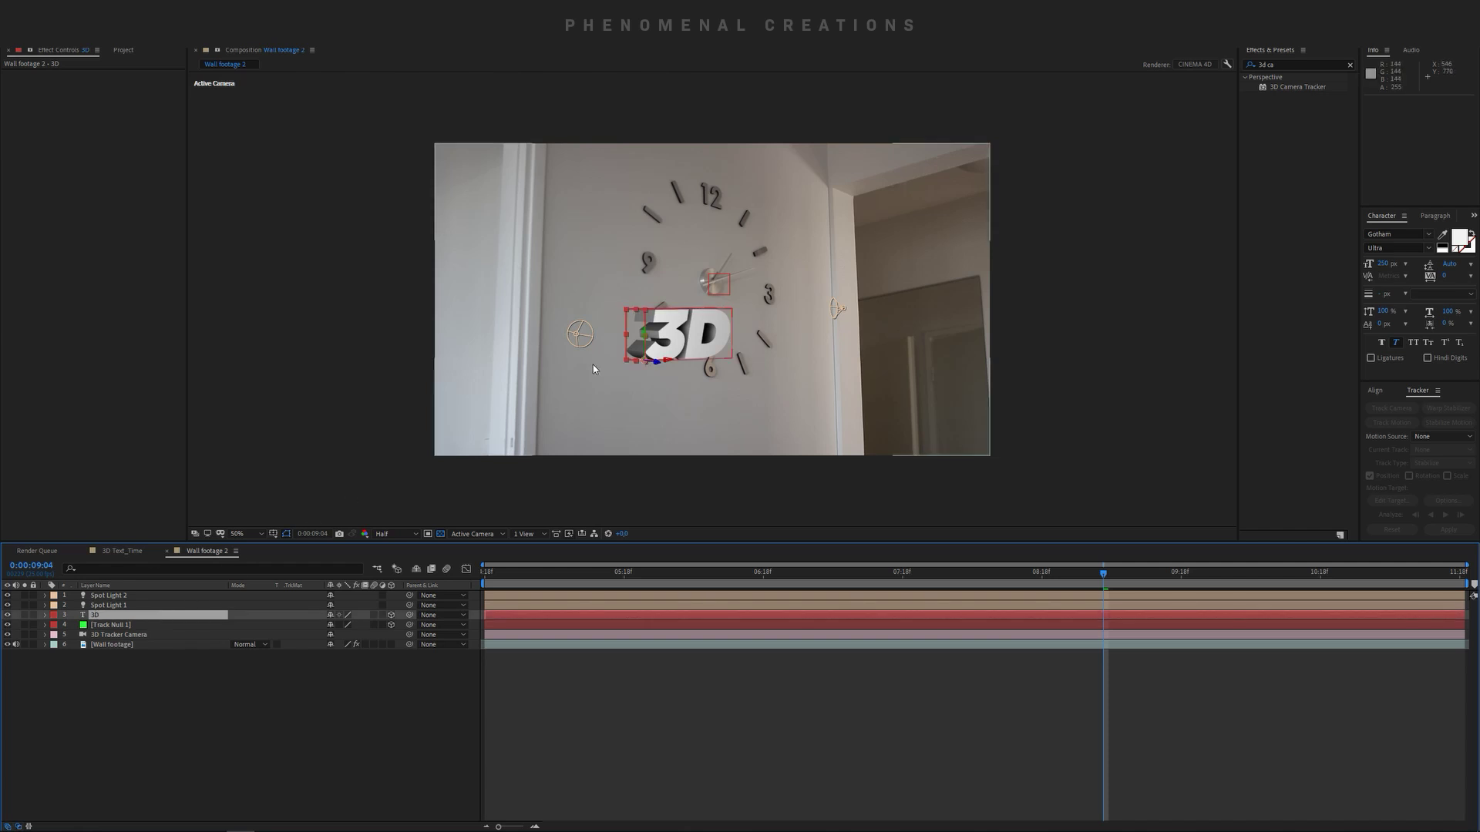
{"action": "key", "text": "a"}
{"action": "key", "text": "a"}
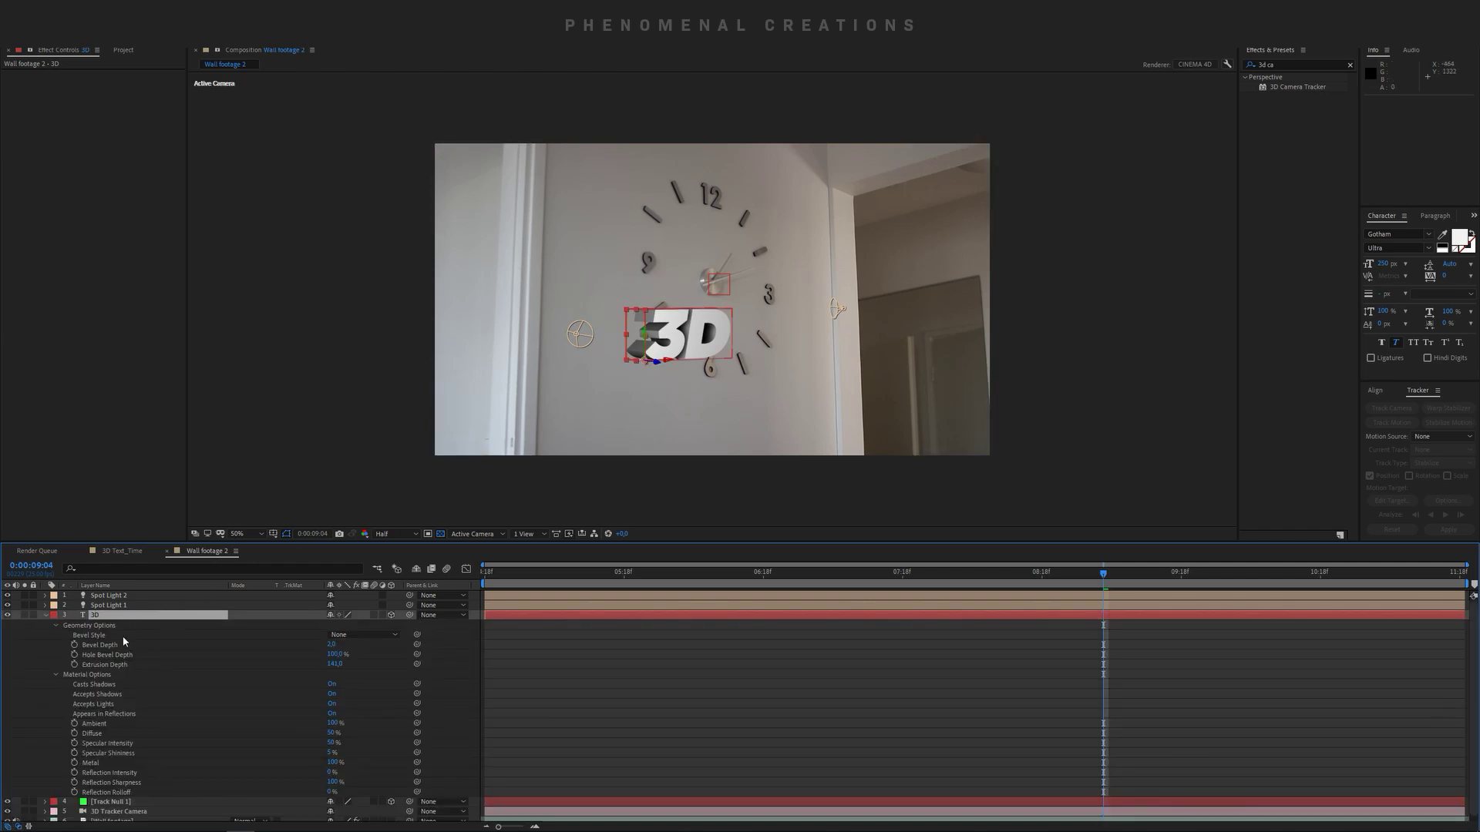
View the composition at Full resolution and 200% zoom, centred on the 3D text.
{"action": "left_click", "coordinate": [247, 533]}
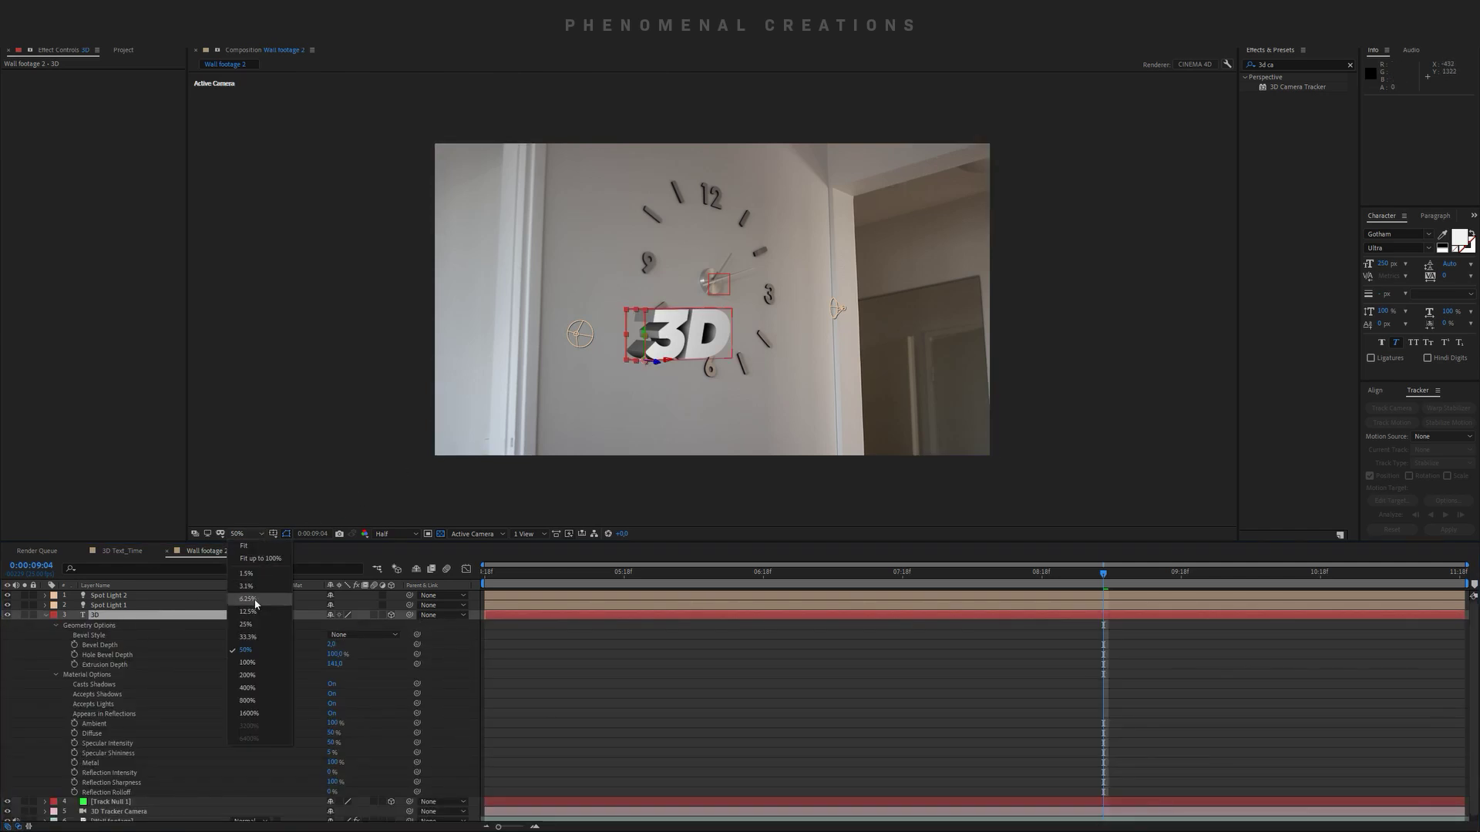
{"action": "left_click", "coordinate": [256, 664]}
{"action": "left_click_drag", "start_coordinate": [648, 447], "coordinate": [702, 406]}
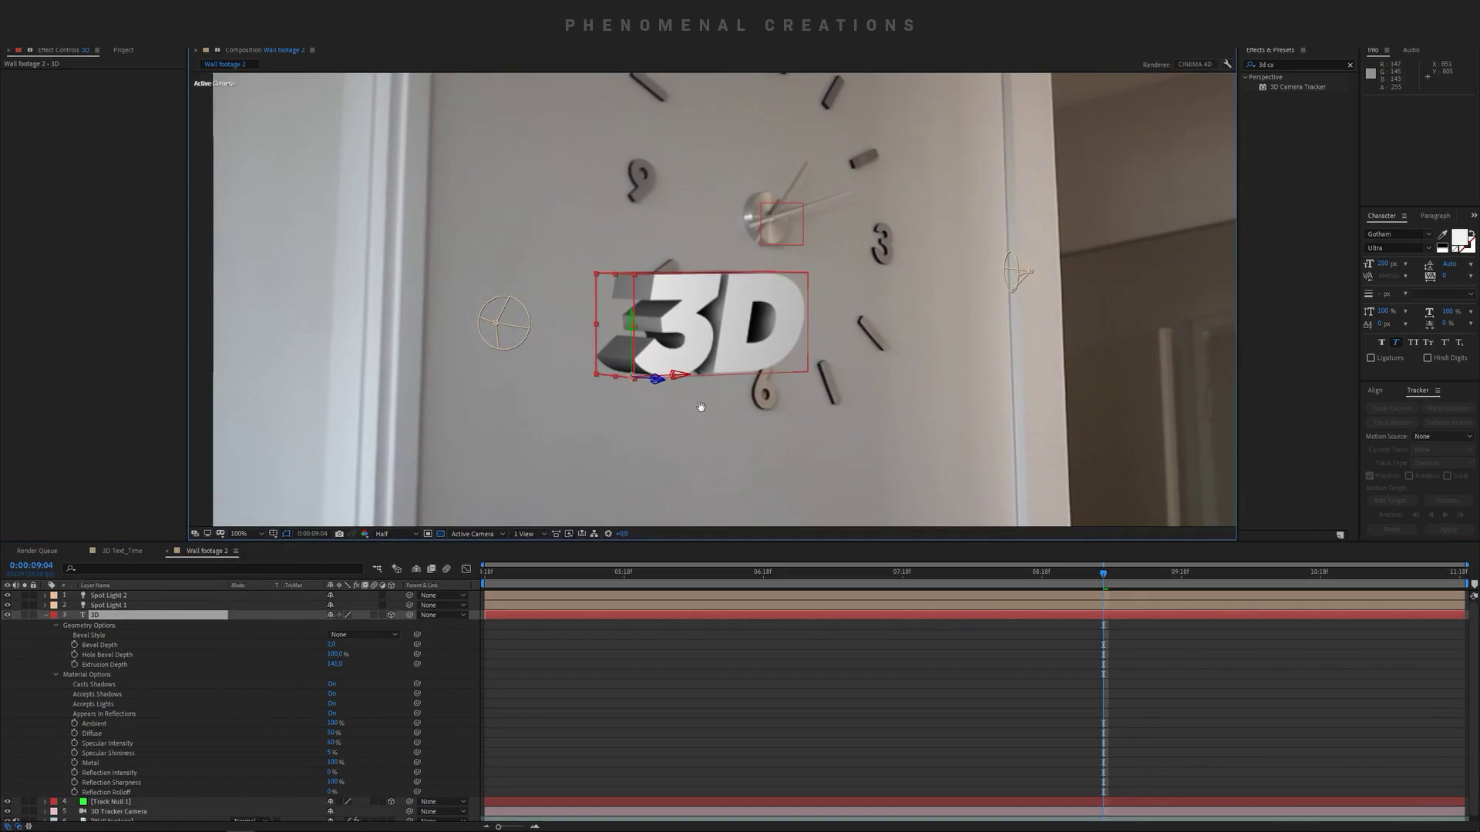
{"action": "left_click", "coordinate": [391, 533]}
{"action": "left_click", "coordinate": [393, 548]}
{"action": "left_click", "coordinate": [253, 534]}
{"action": "left_click", "coordinate": [258, 676]}
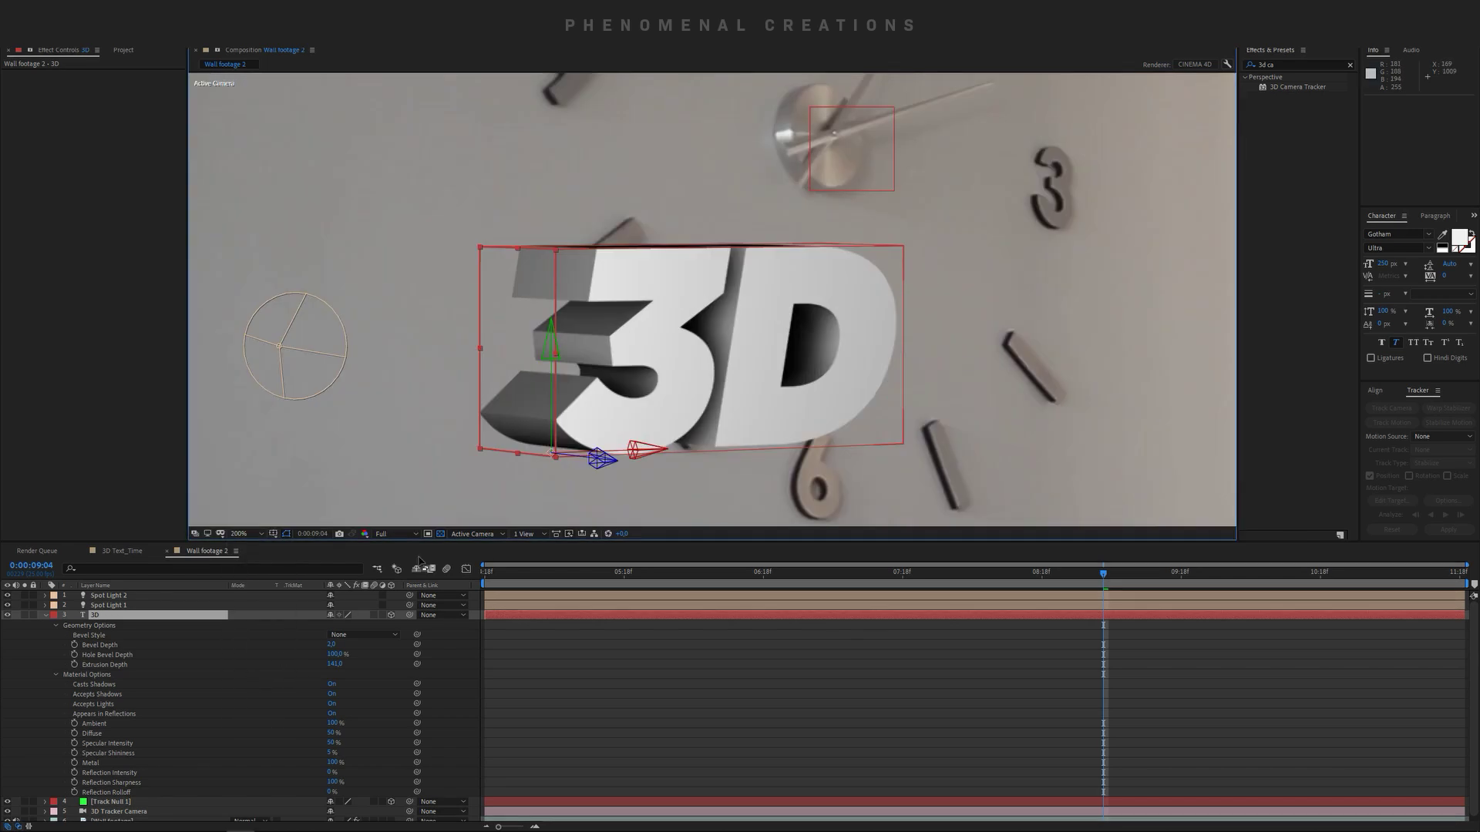
{"action": "left_click_drag", "start_coordinate": [663, 374], "coordinate": [712, 324]}
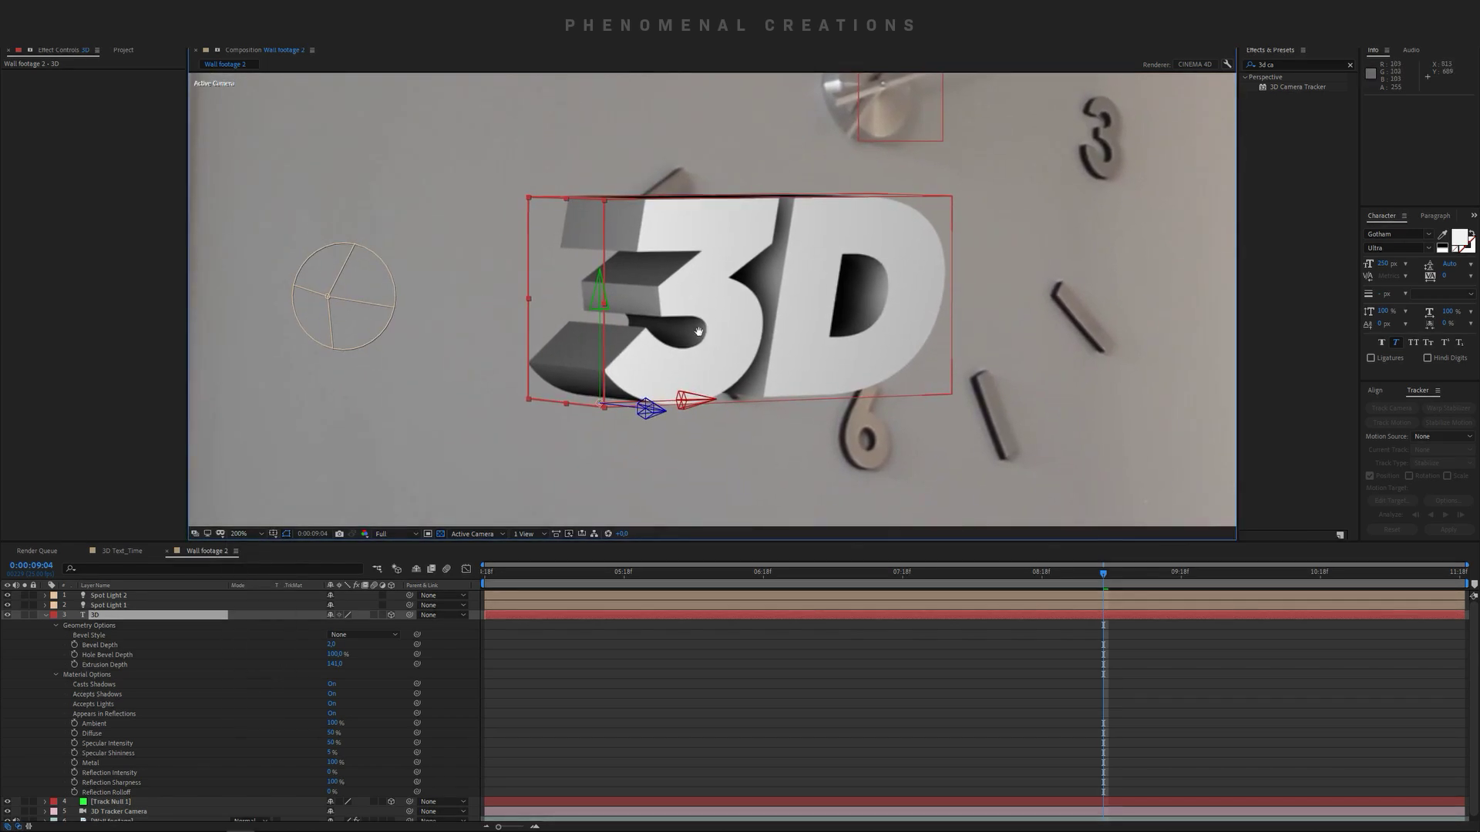
Set the text's Bevel Style to Convex with a Bevel Depth of about 3.9, then fit the view.
{"action": "left_click", "coordinate": [363, 634]}
{"action": "left_click", "coordinate": [347, 689]}
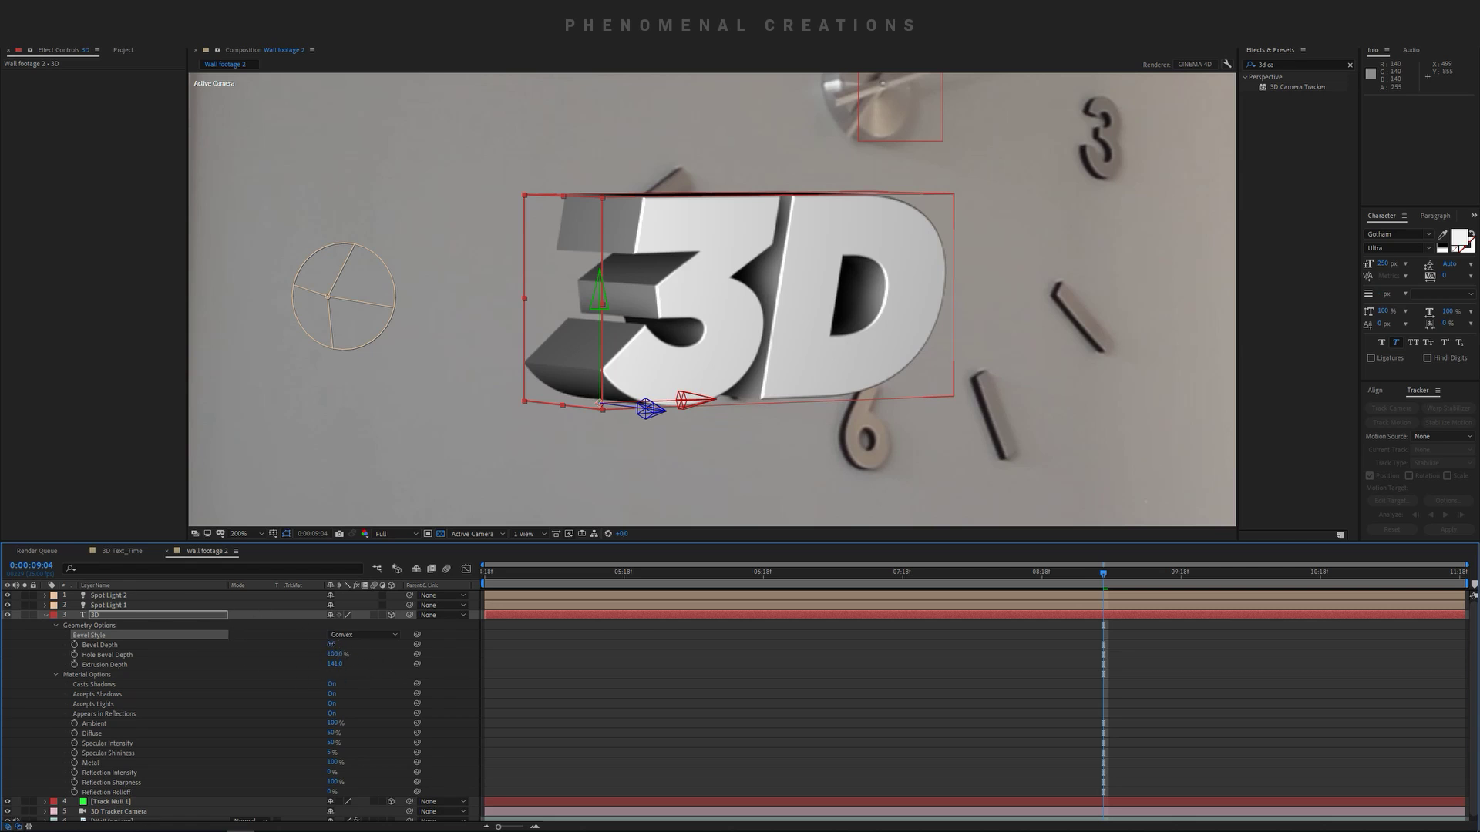
{"action": "left_click_drag", "start_coordinate": [331, 645], "coordinate": [342, 643]}
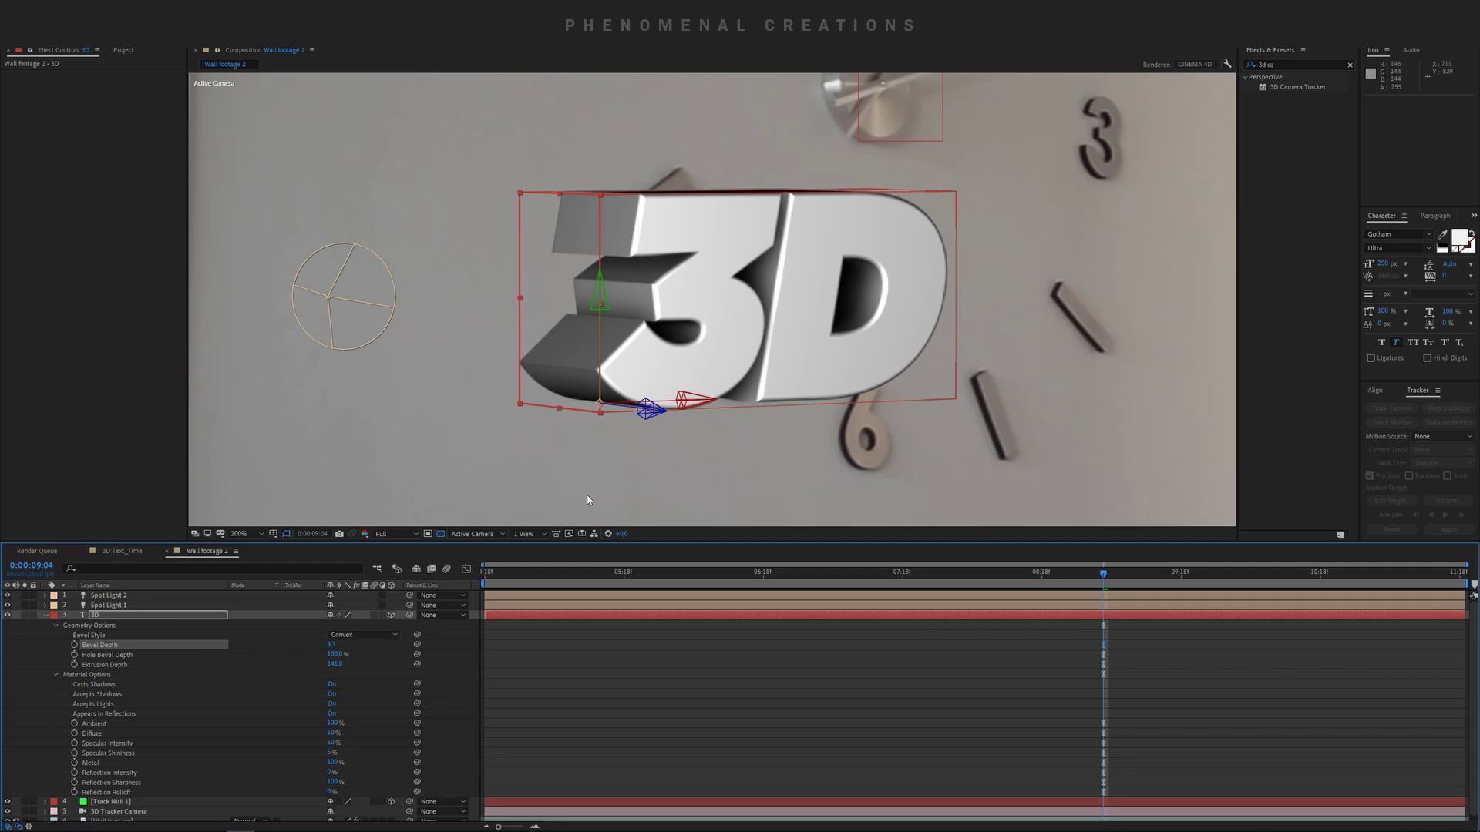
{"action": "left_click", "coordinate": [242, 531]}
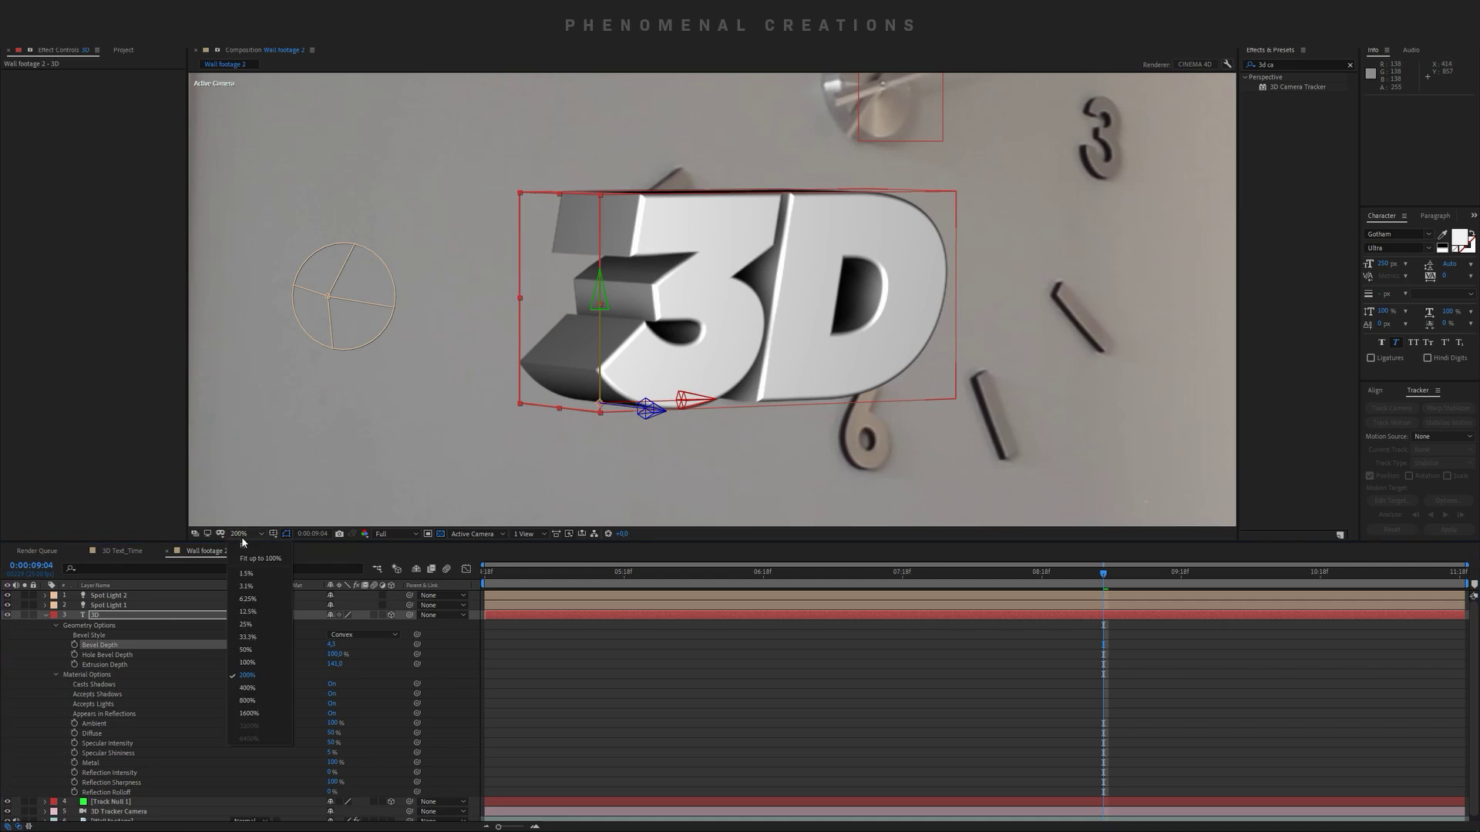
{"action": "left_click", "coordinate": [249, 552]}
{"action": "key", "text": "u"}
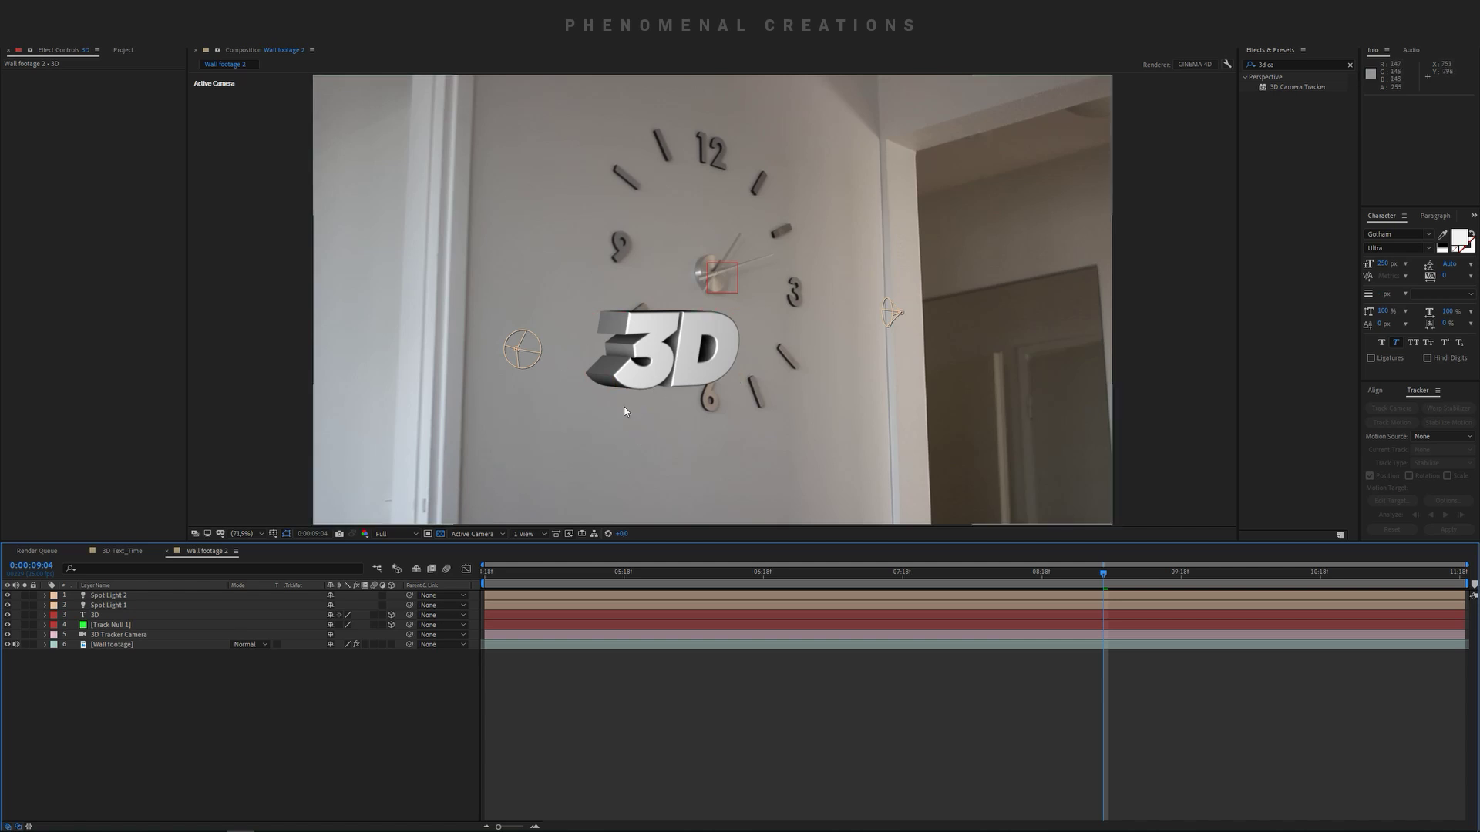
Add a new light layer and set its Light Type to Ambient.
{"action": "right_click", "coordinate": [116, 669]}
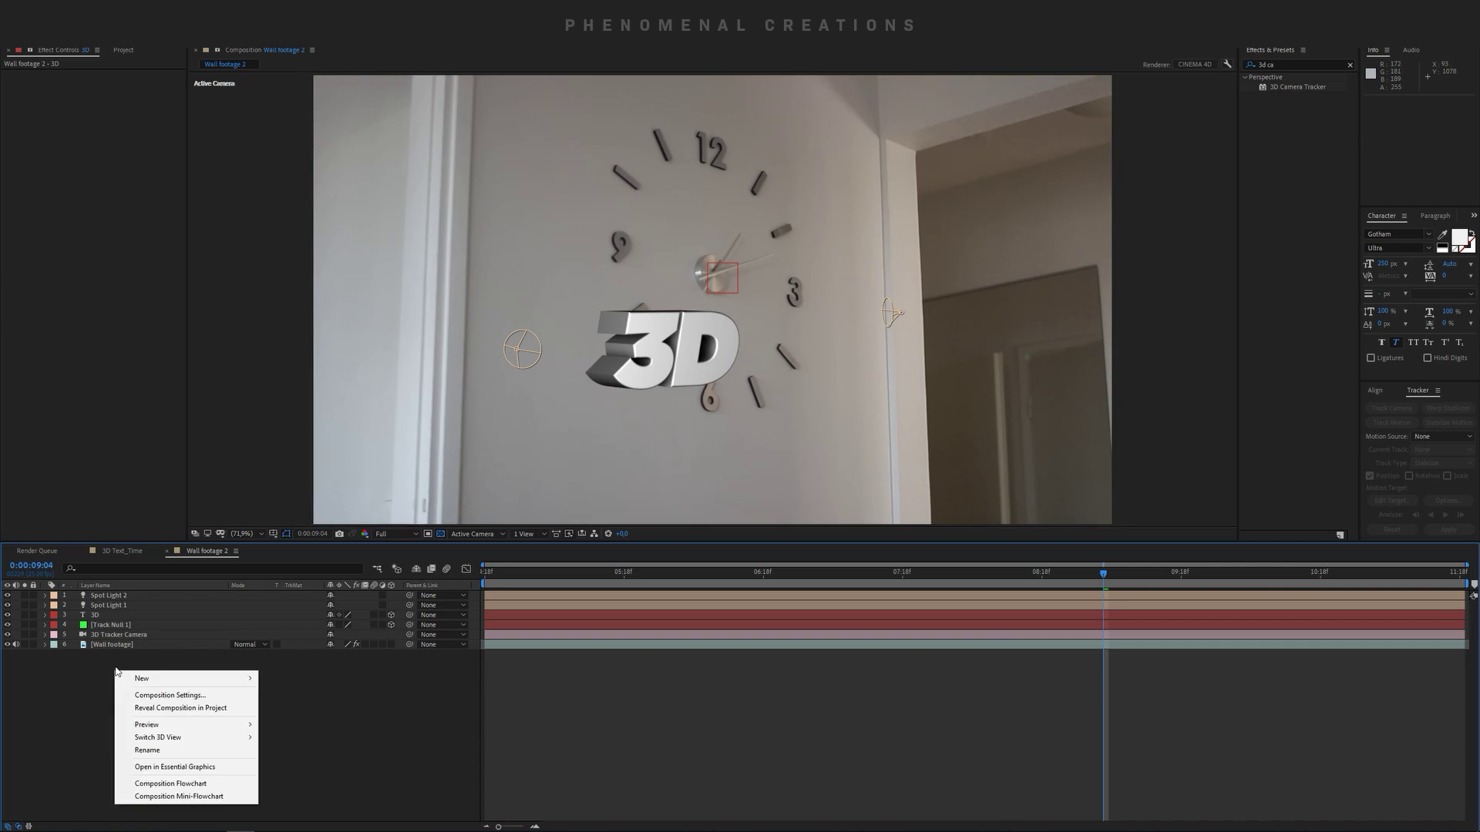
{"action": "mouse_move", "coordinate": [137, 679]}
{"action": "left_click", "coordinate": [282, 718]}
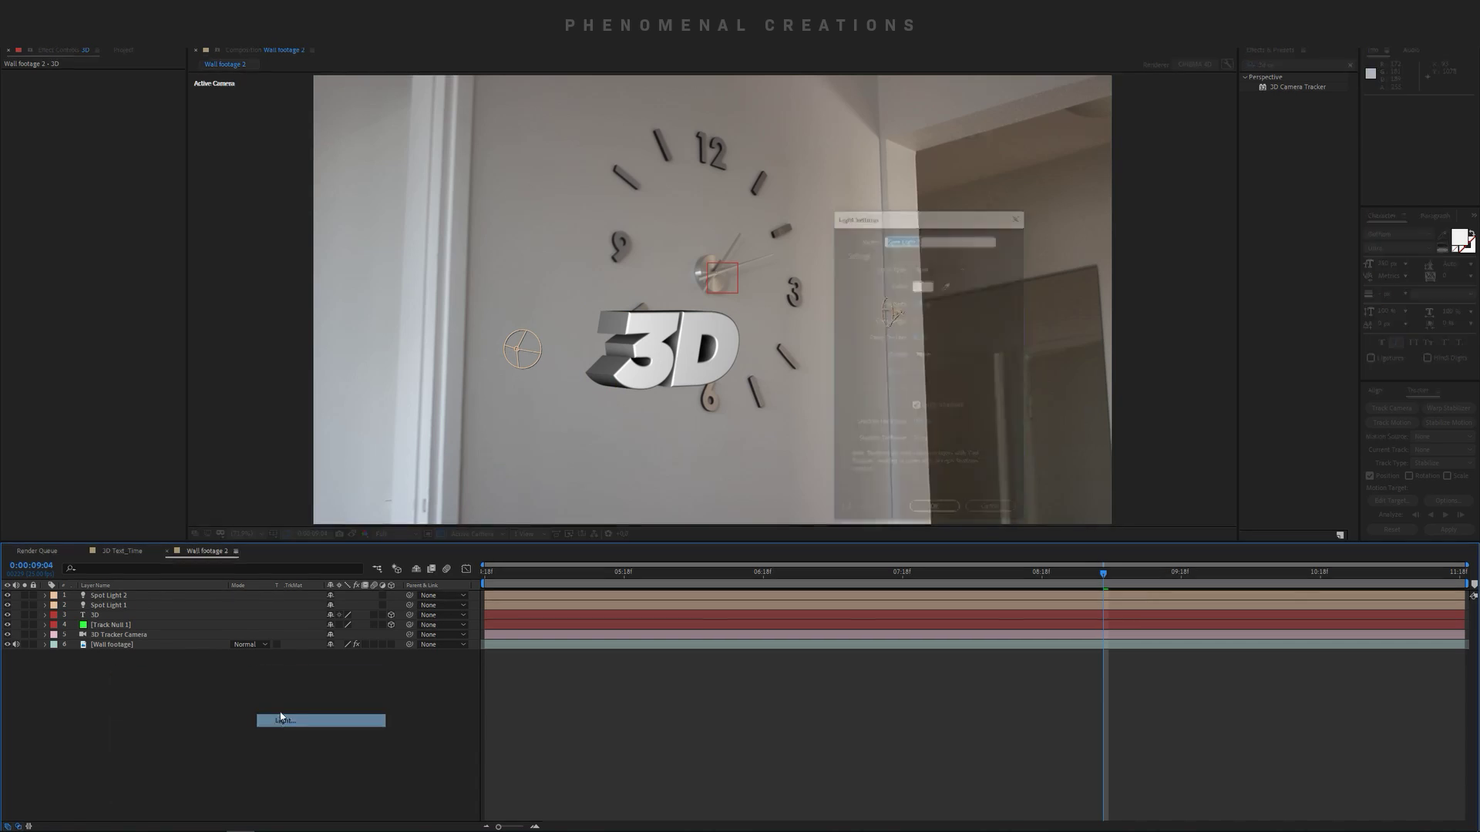
{"action": "left_click_drag", "start_coordinate": [890, 215], "coordinate": [940, 177]}
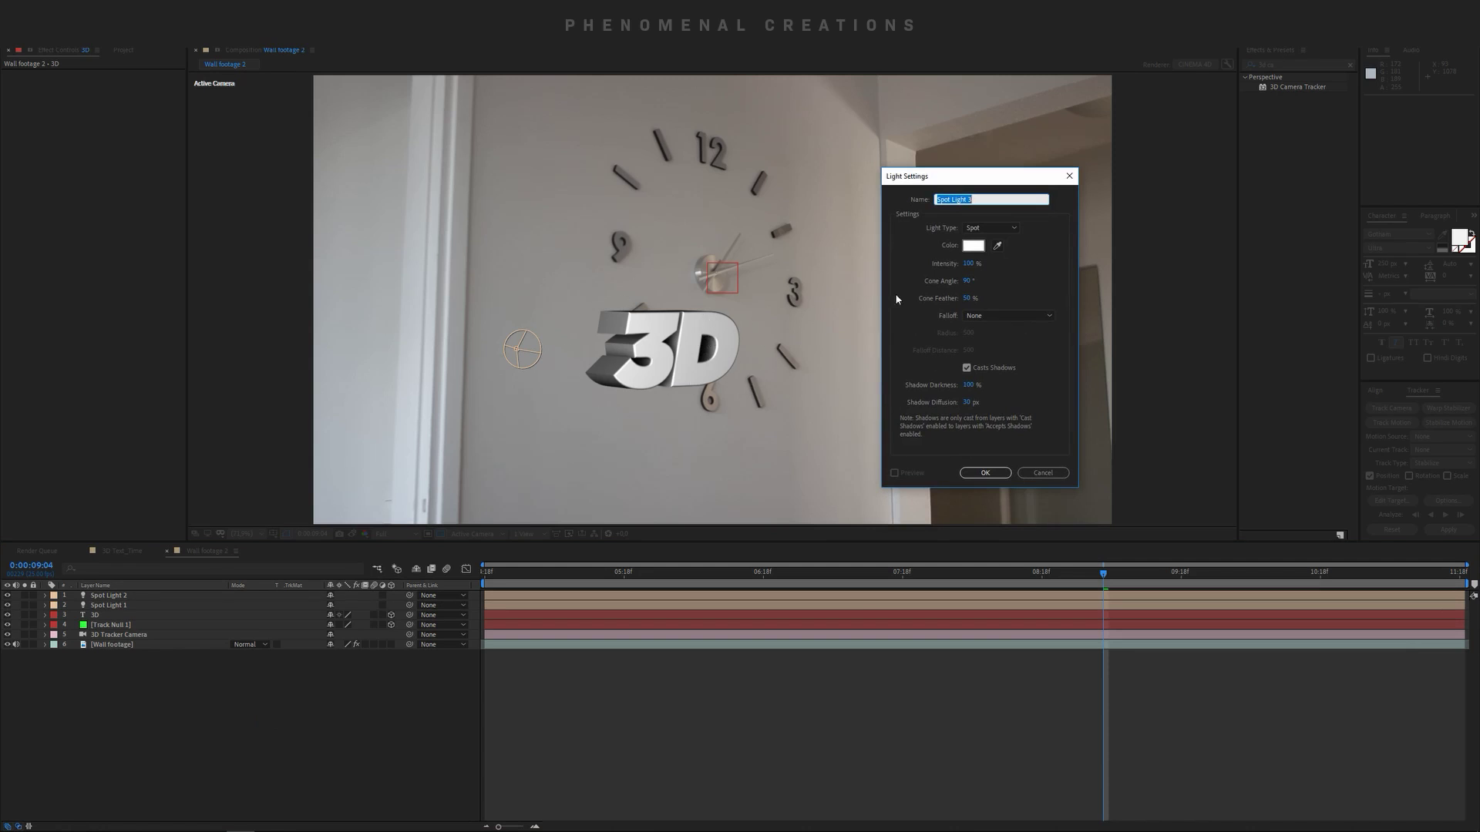
{"action": "left_click", "coordinate": [1004, 226]}
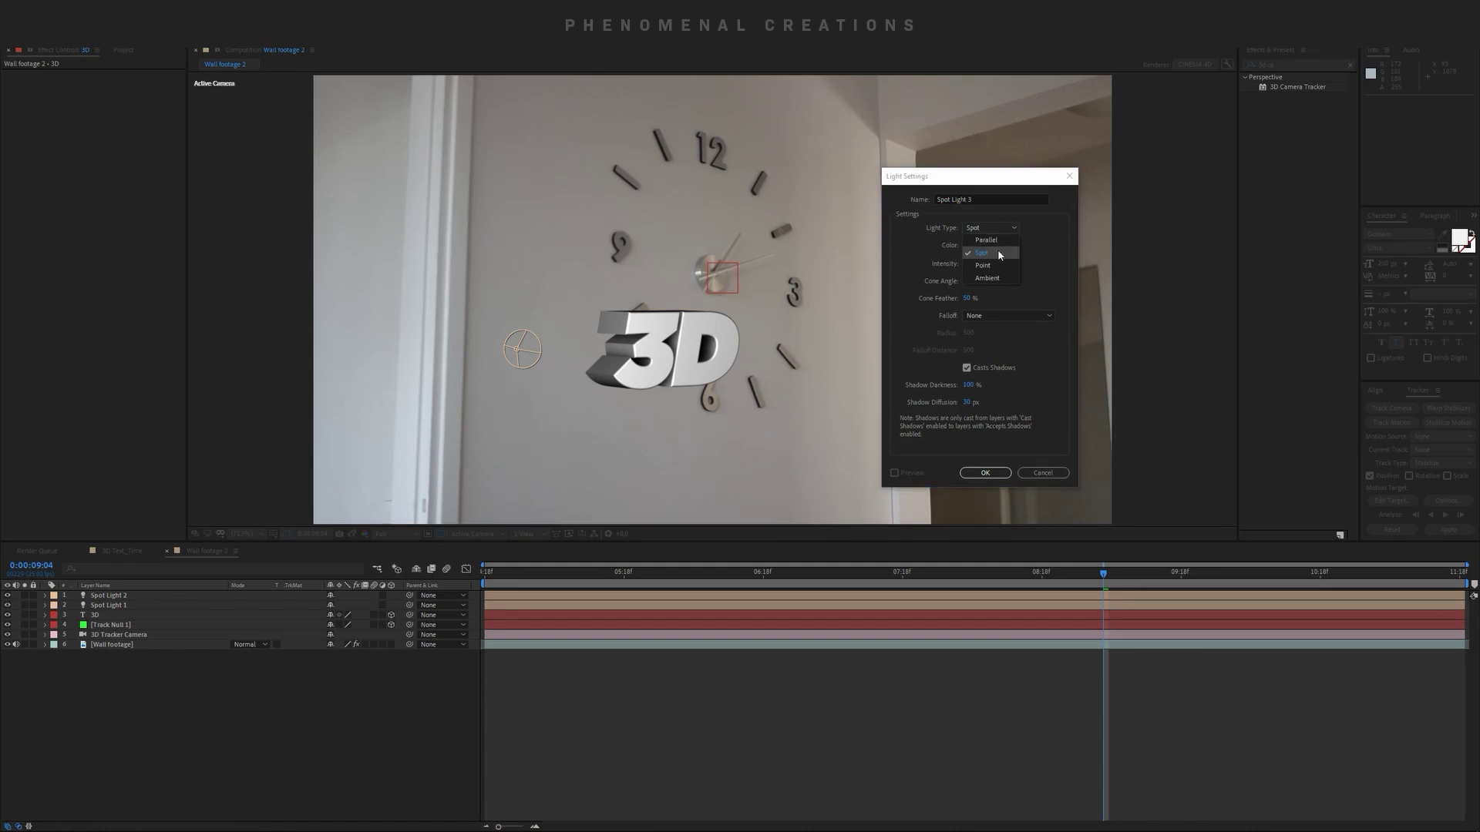
{"action": "left_click", "coordinate": [999, 278]}
Sample the wall's grey (8E8C8A) as the light colour and create Ambient Light 1.
{"action": "left_click", "coordinate": [973, 245]}
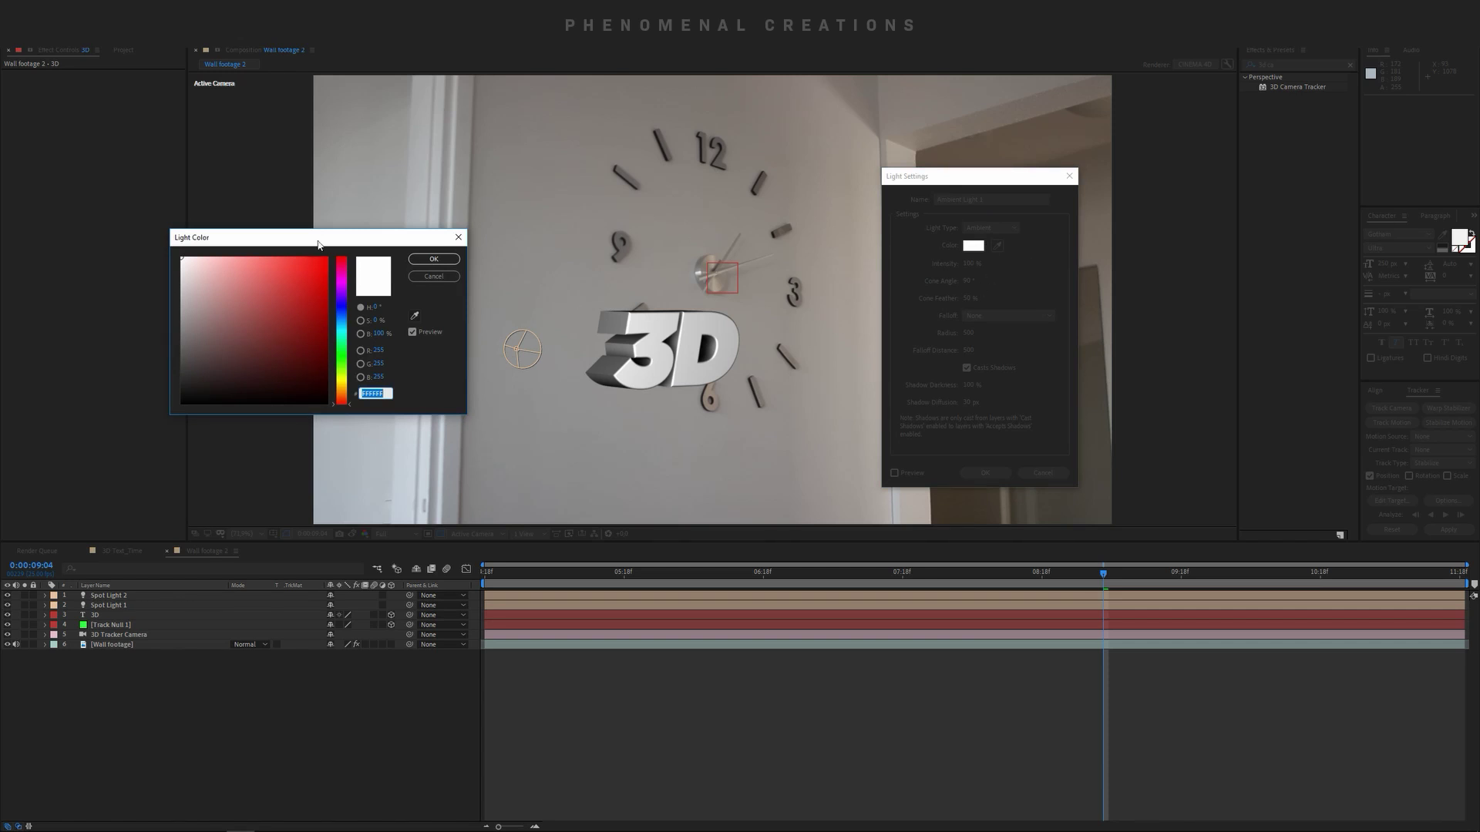
{"action": "left_click_drag", "start_coordinate": [397, 239], "coordinate": [274, 236]}
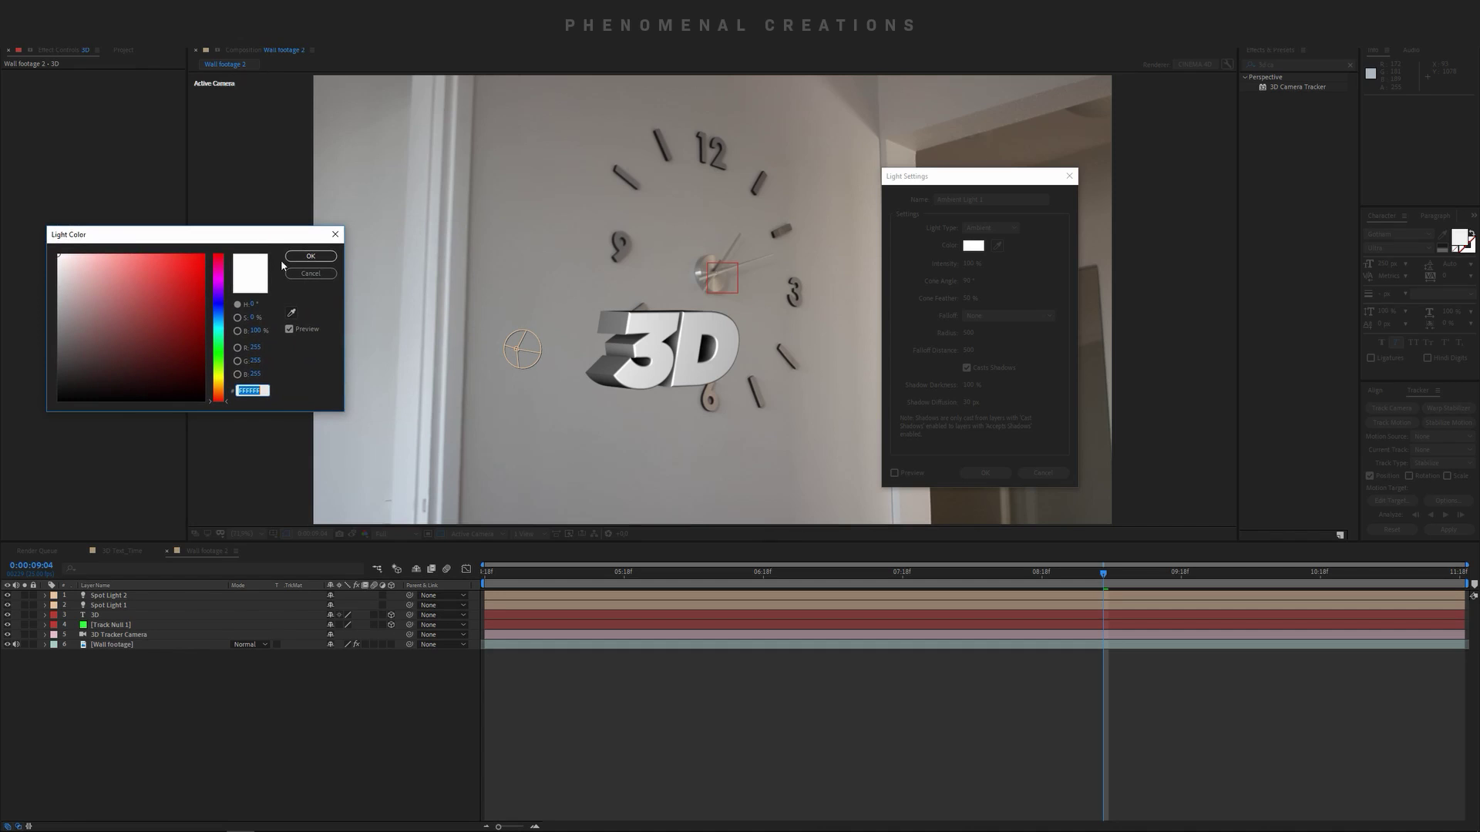
{"action": "left_click", "coordinate": [291, 312]}
{"action": "left_click", "coordinate": [291, 312]}
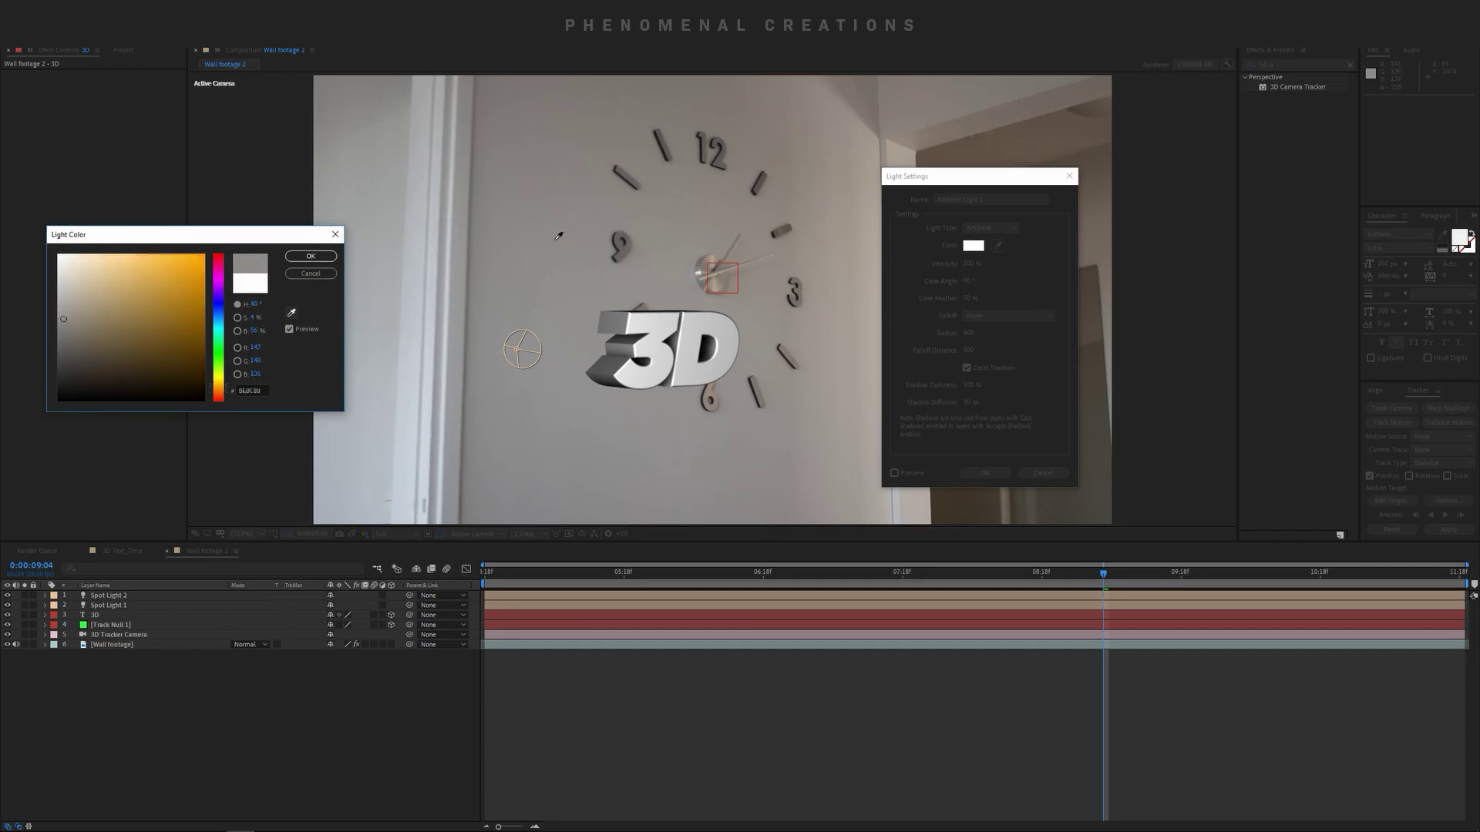
{"action": "left_click", "coordinate": [560, 251]}
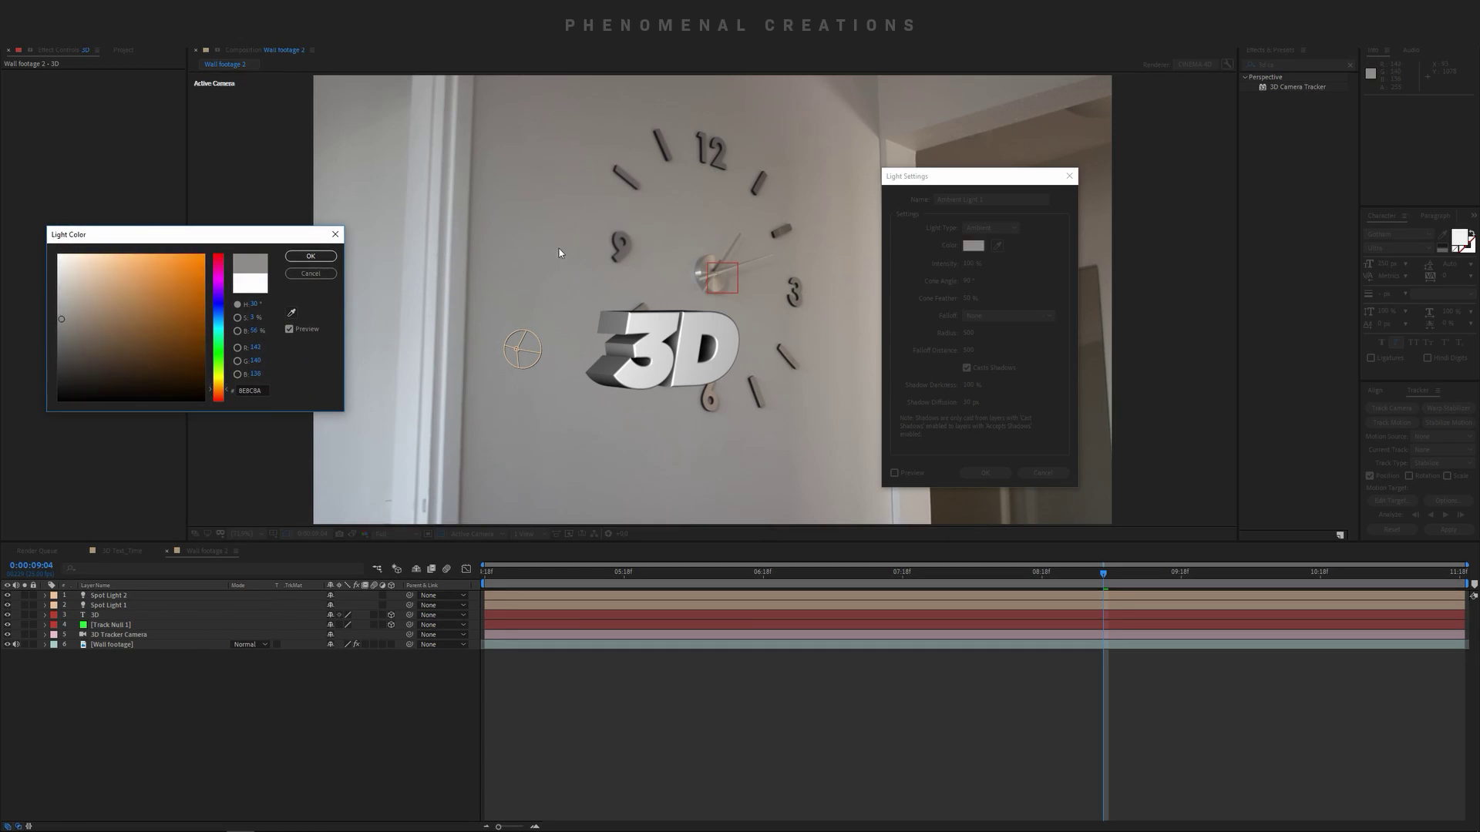
{"action": "left_click", "coordinate": [311, 256]}
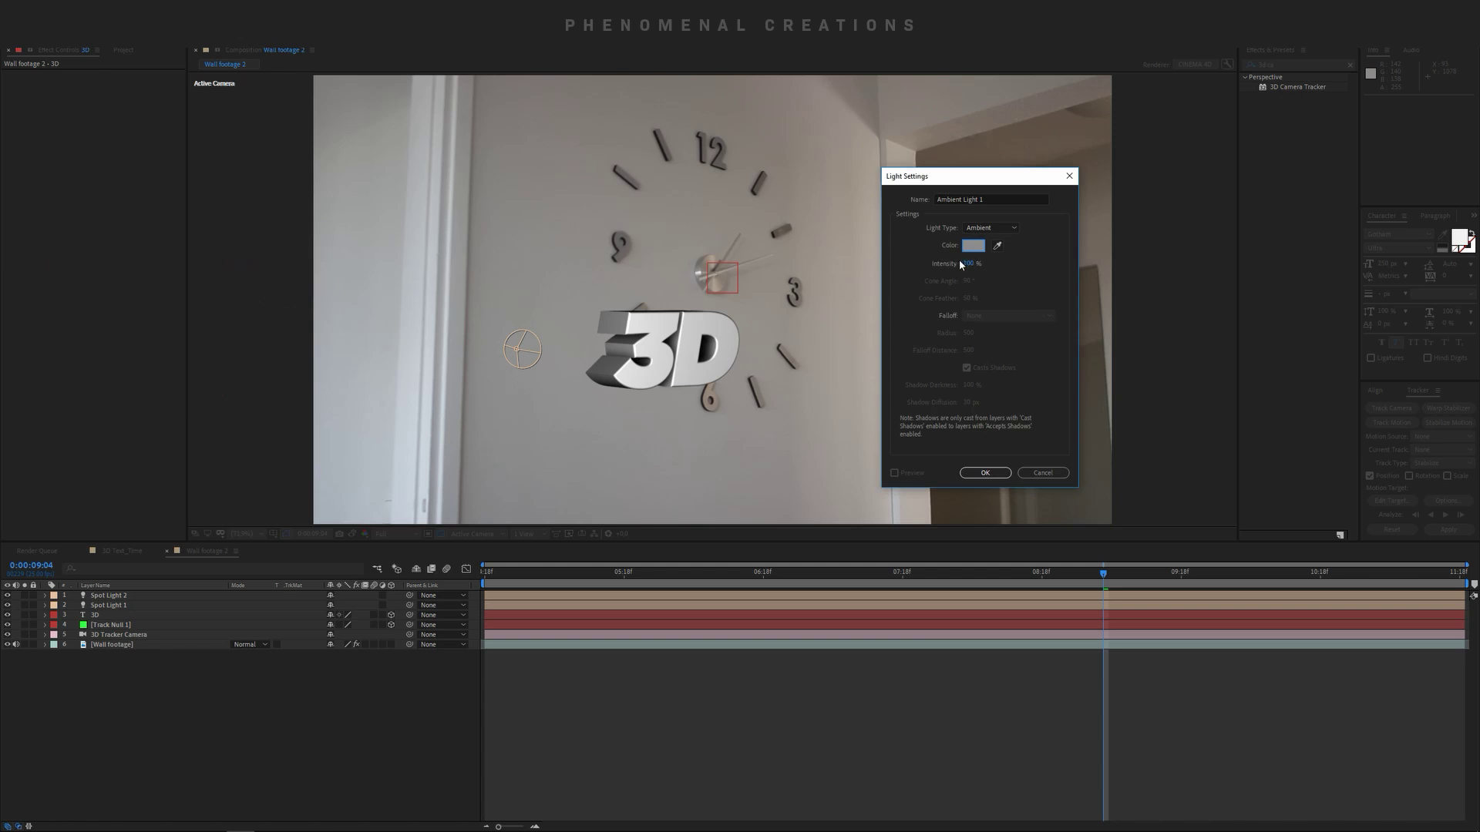
{"action": "left_click", "coordinate": [984, 473]}
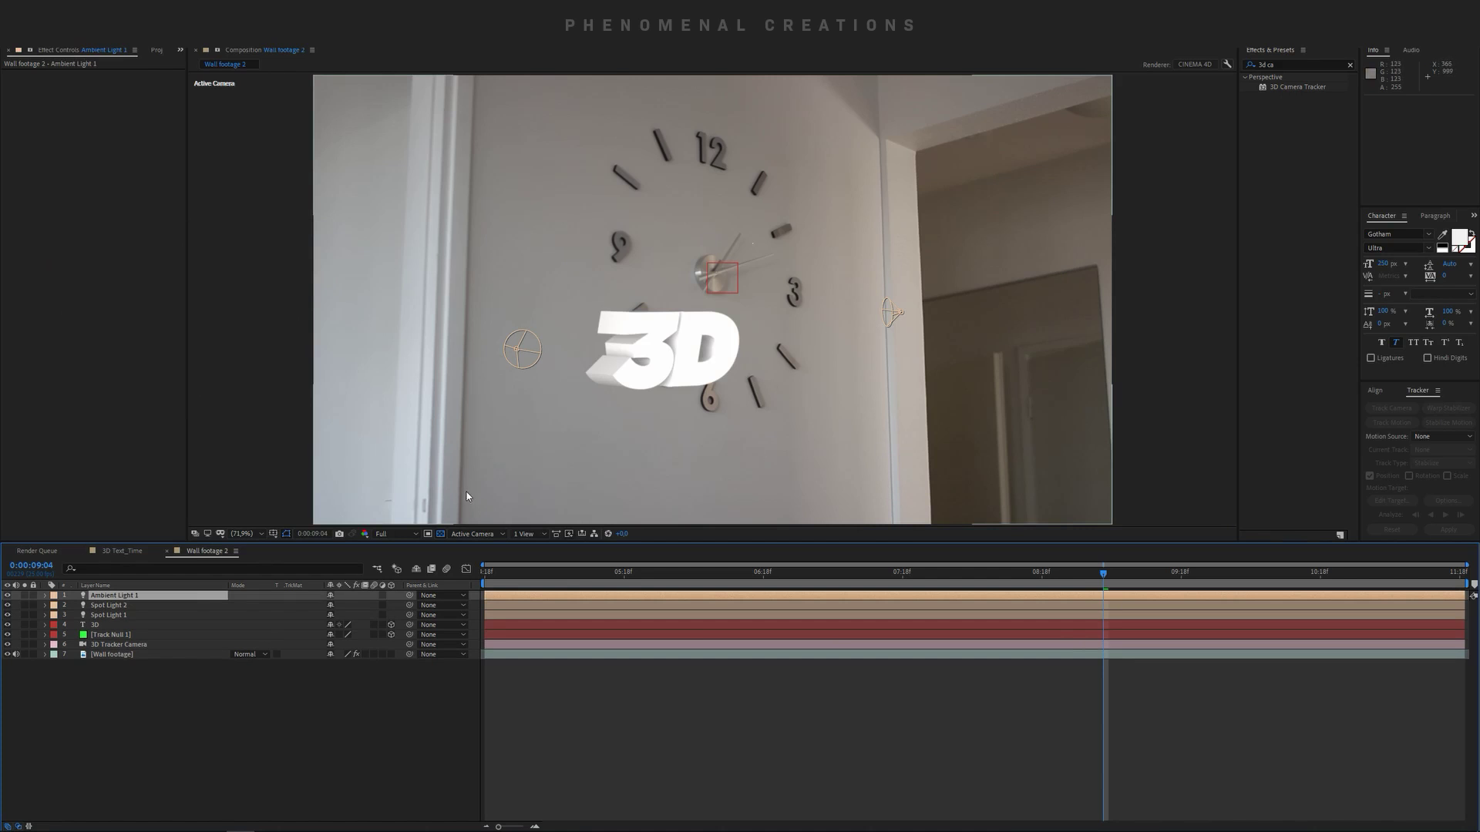
Set Ambient Light 1 intensity to 64% and Spot Light 2 intensity to -20%.
{"action": "key", "text": "t"}
{"action": "left_click_drag", "start_coordinate": [333, 615], "coordinate": [314, 624]}
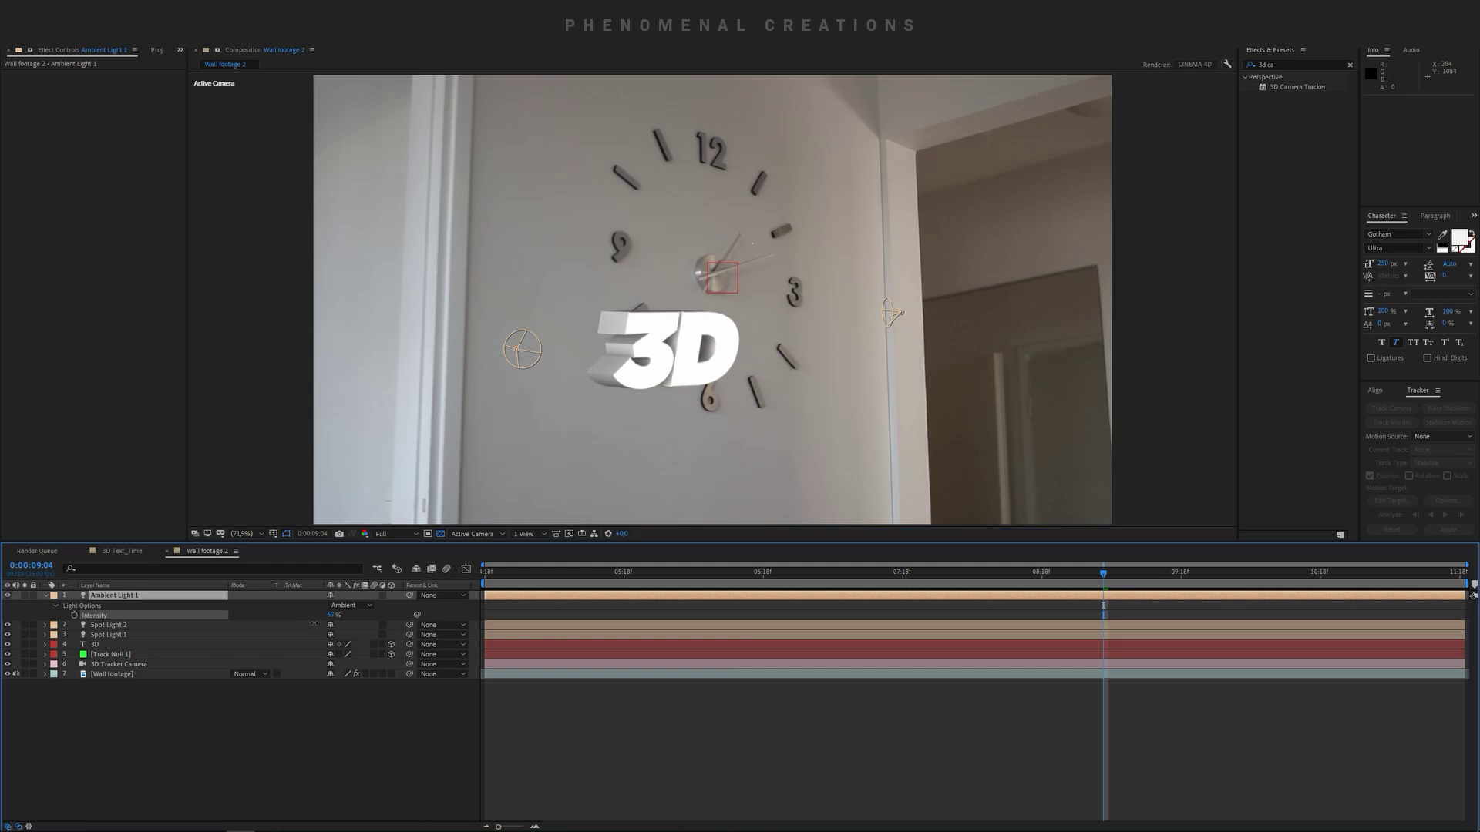
{"action": "left_click", "coordinate": [124, 625]}
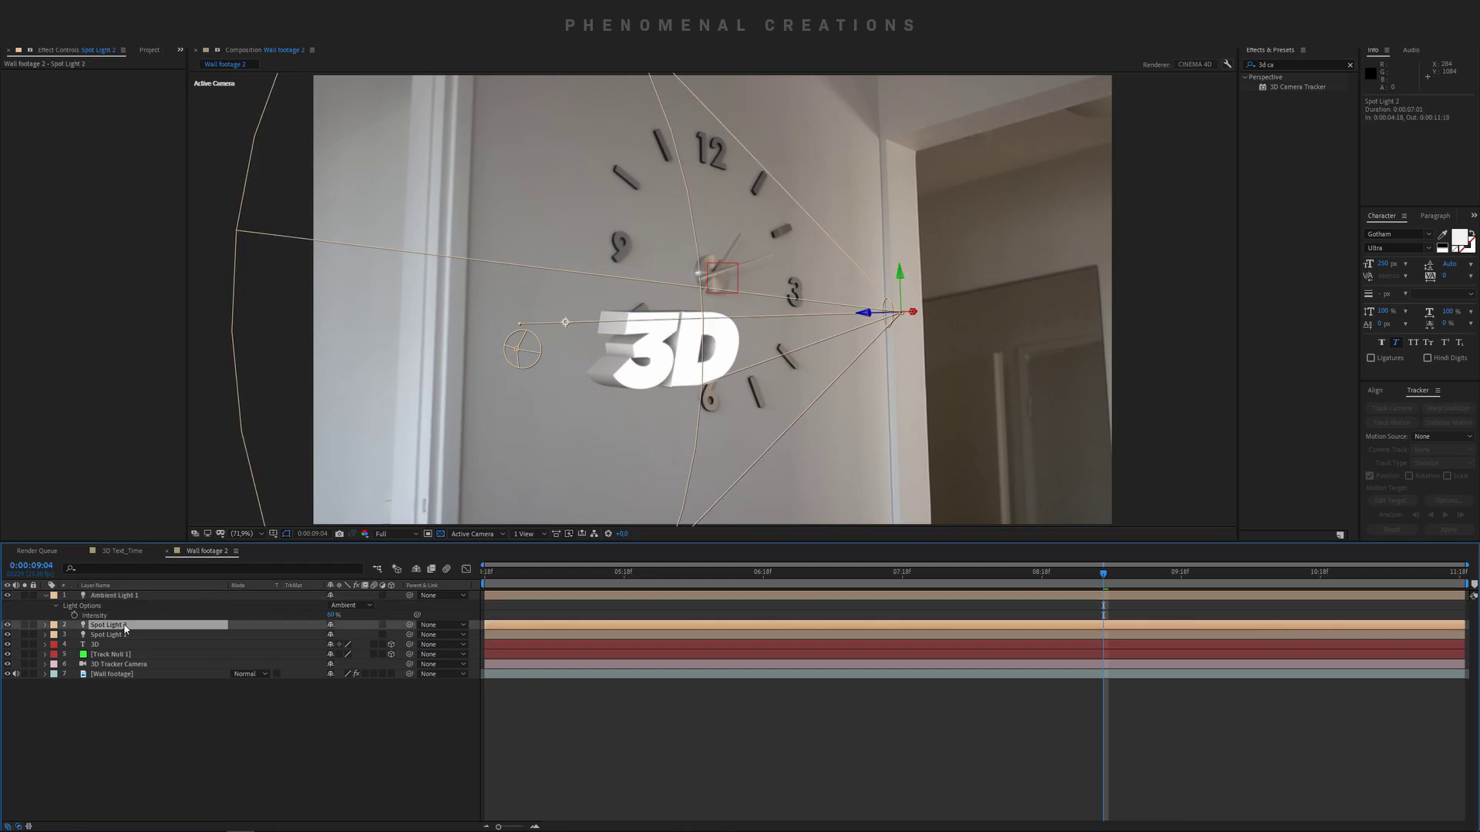
{"action": "key", "text": "t"}
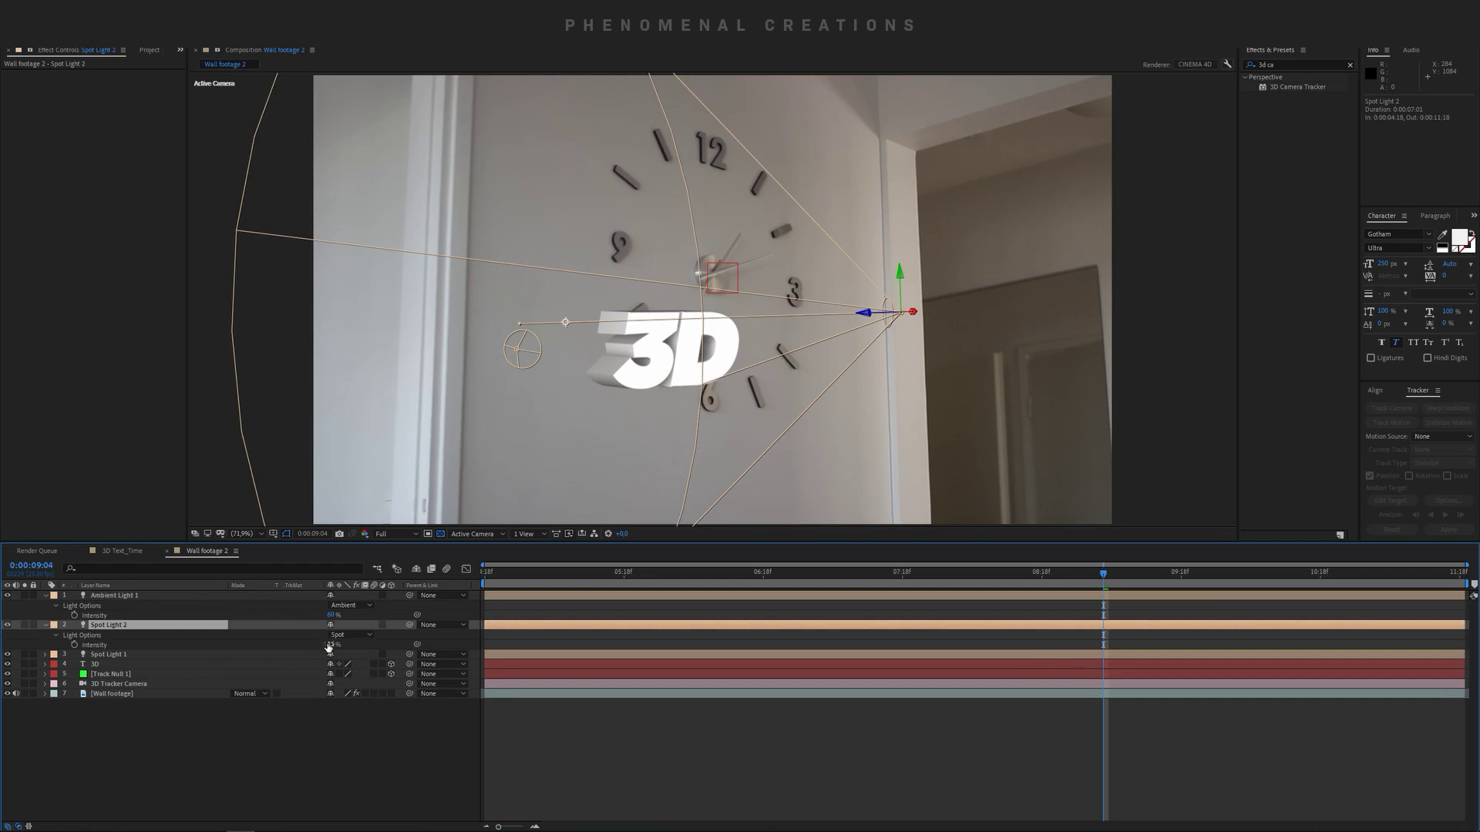
{"action": "left_click_drag", "start_coordinate": [332, 644], "coordinate": [313, 649]}
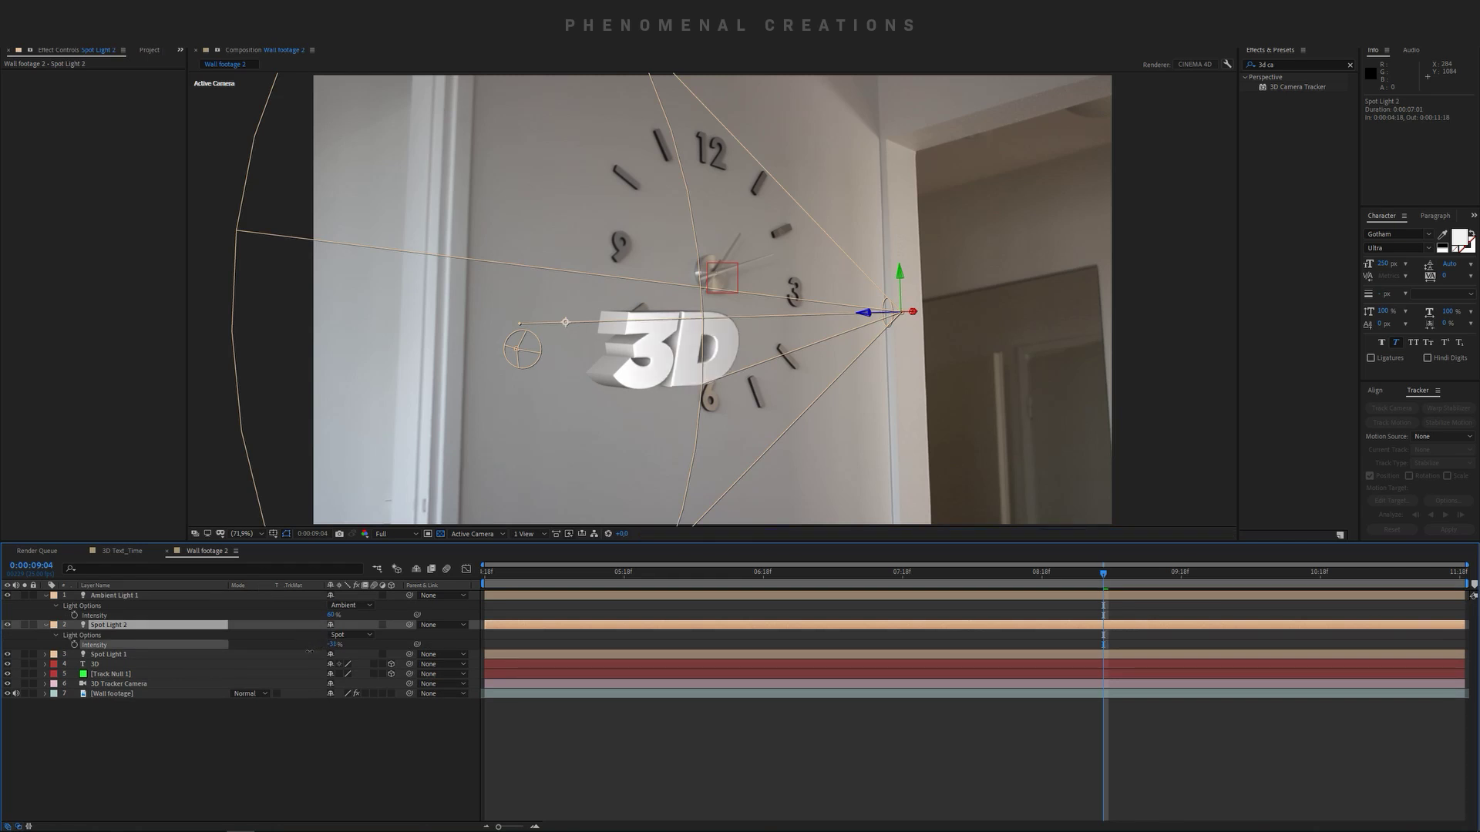
{"action": "key", "text": "ctrl+a"}
{"action": "key", "text": "u"}
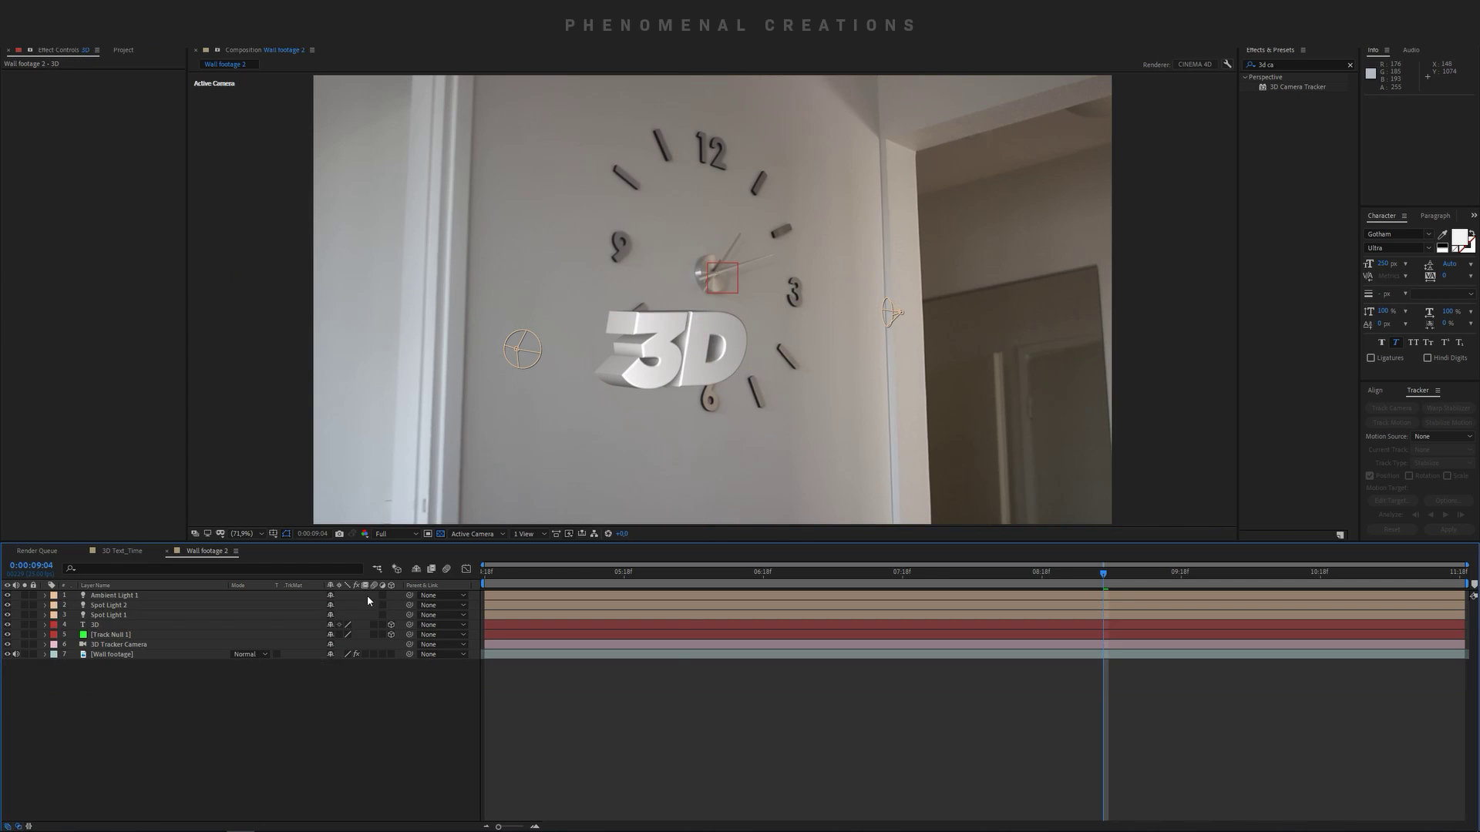
Parent Ambient Light 1 and both spot lights to the 3D text layer.
{"action": "left_click", "coordinate": [718, 362]}
{"action": "left_click", "coordinate": [231, 393]}
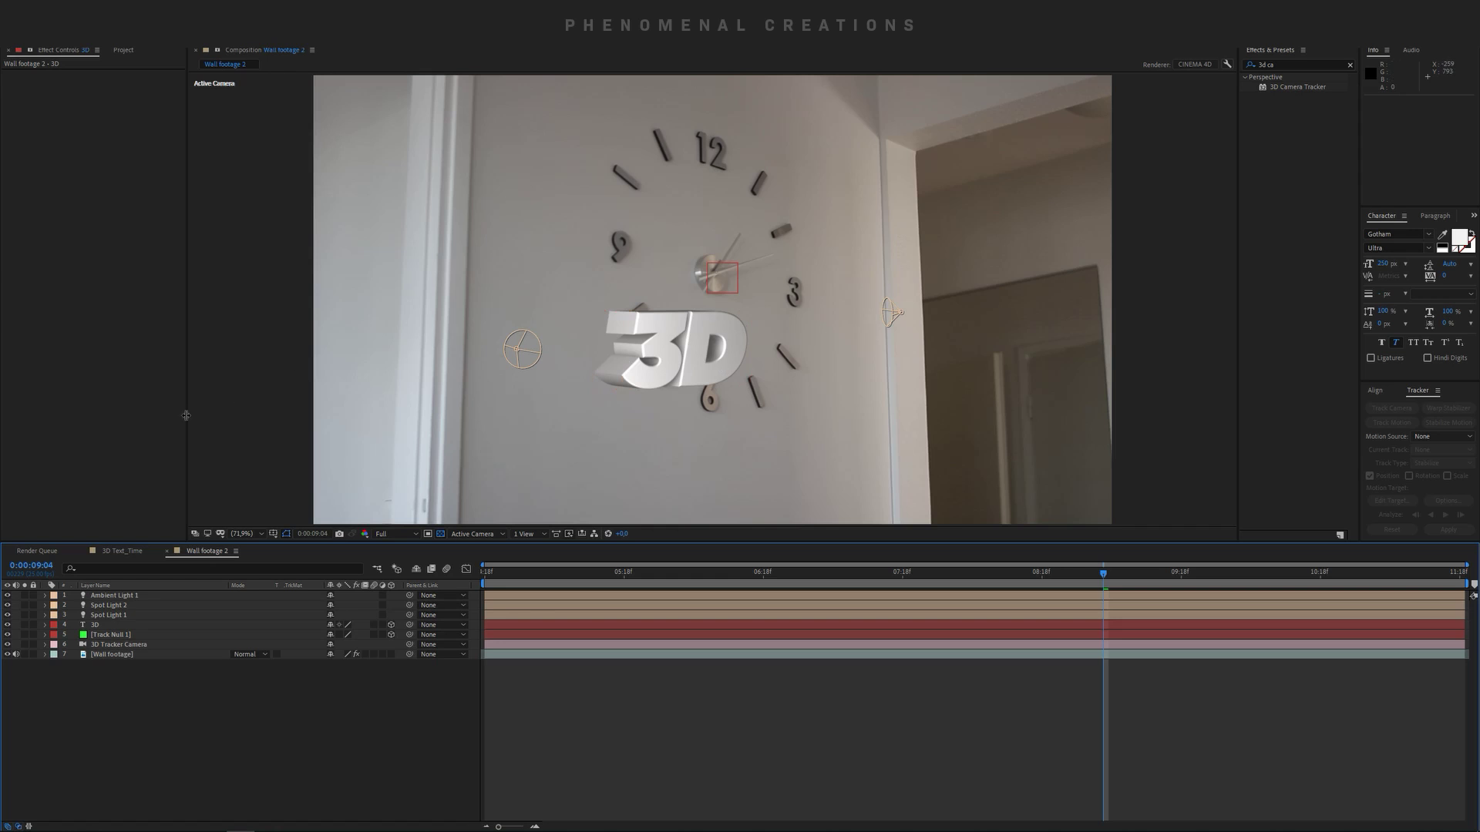
{"action": "left_click", "coordinate": [123, 597]}
{"action": "left_click", "coordinate": [132, 616], "text": "shift"}
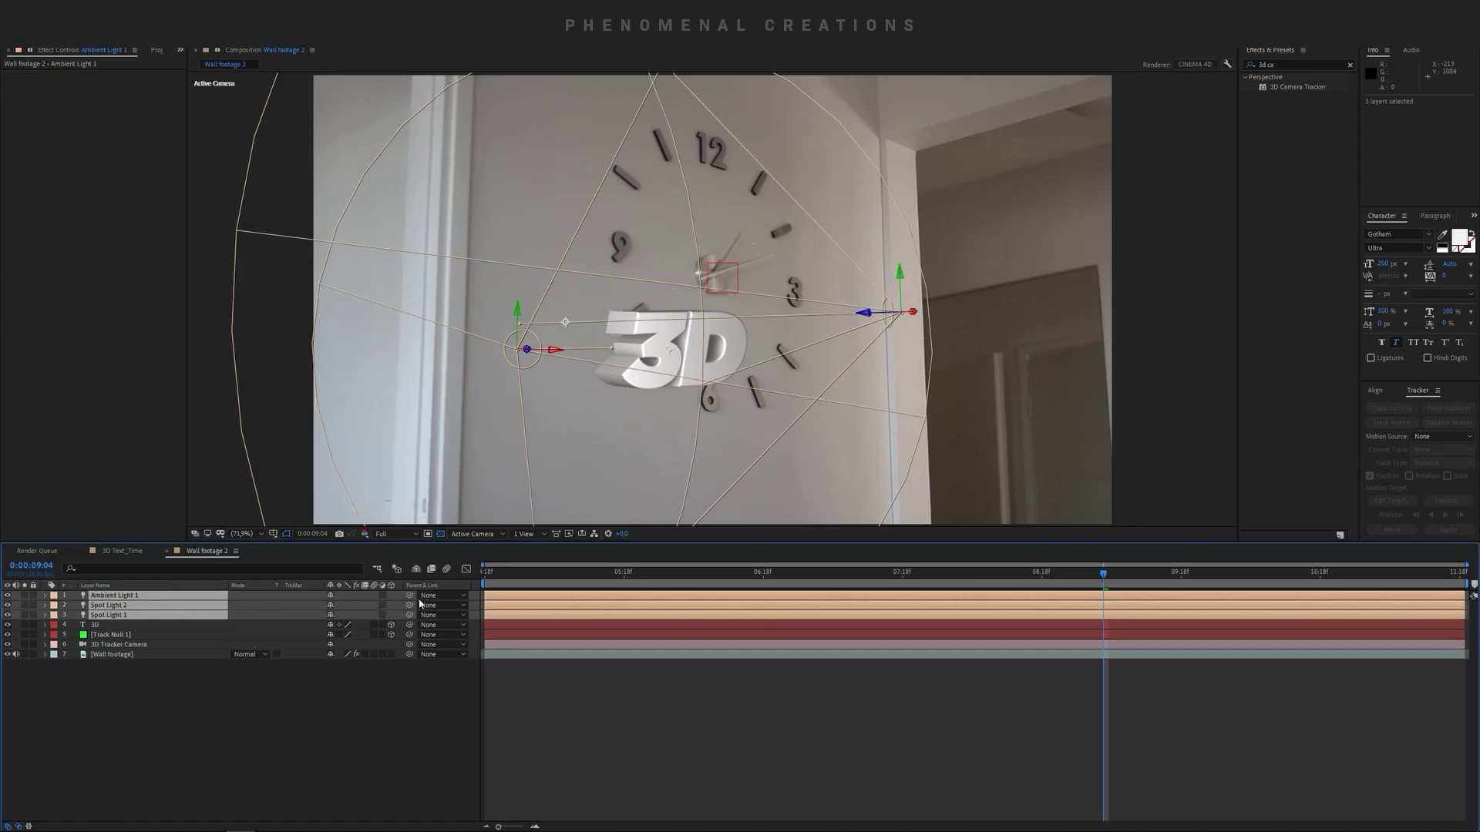
{"action": "left_click_drag", "start_coordinate": [410, 605], "coordinate": [159, 626]}
{"action": "left_click", "coordinate": [151, 734]}
Move the 3D text just below the clock's 6 and tilt its rotation to match the wall.
{"action": "left_click", "coordinate": [624, 353]}
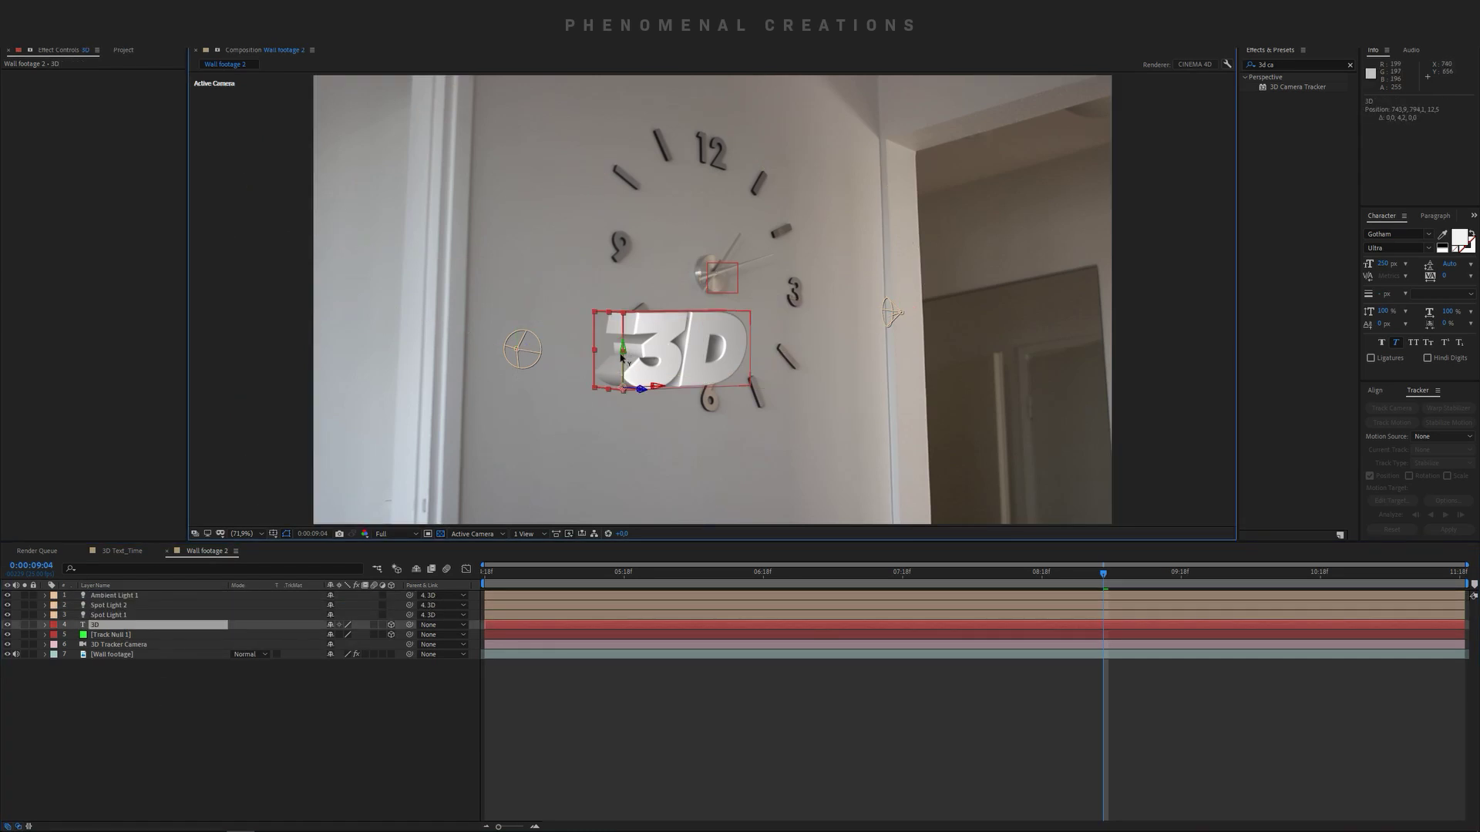
{"action": "left_click_drag", "start_coordinate": [622, 349], "coordinate": [644, 457]}
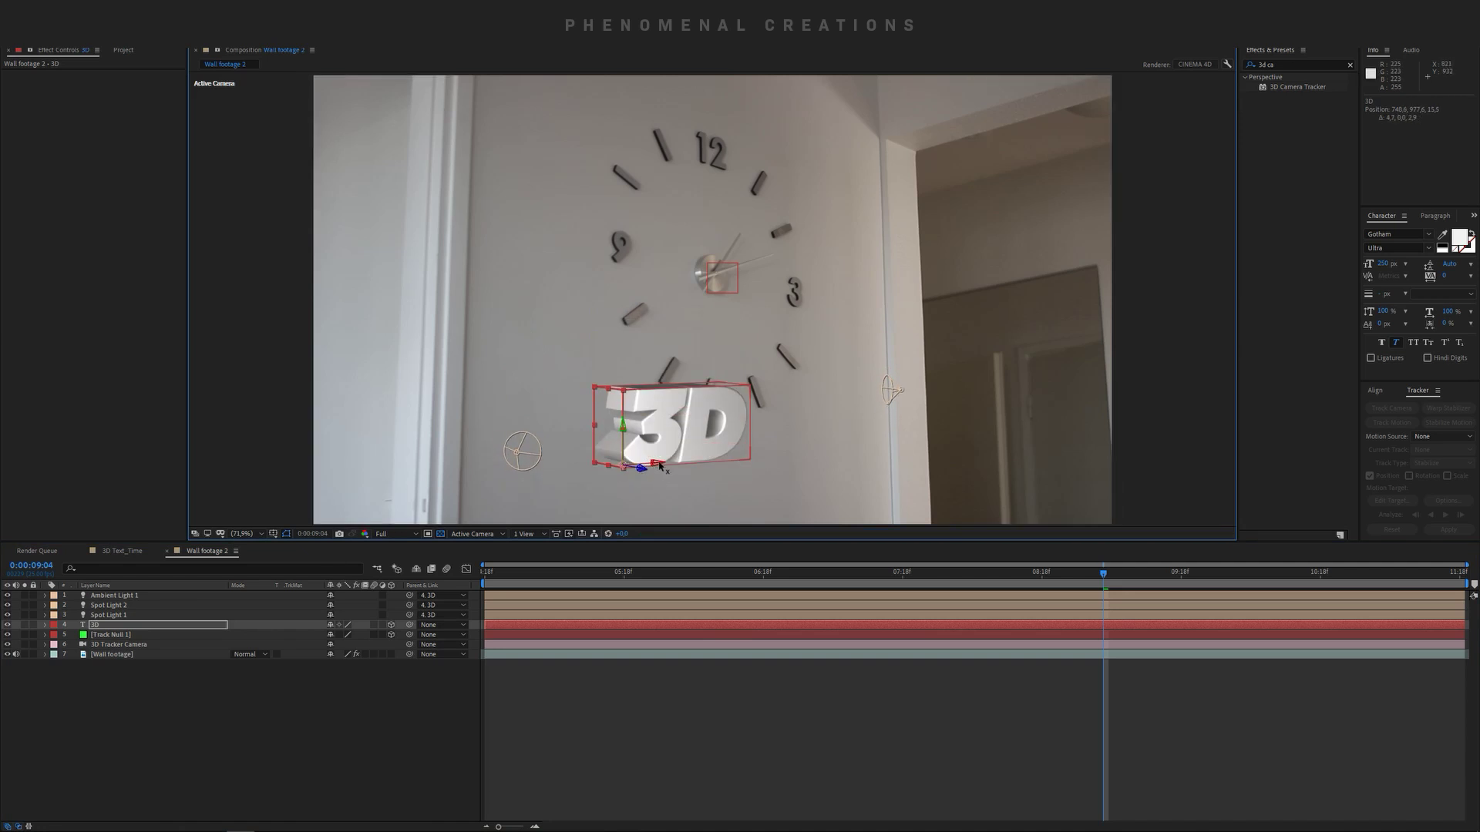
{"action": "left_click_drag", "start_coordinate": [658, 465], "coordinate": [779, 416]}
{"action": "left_click_drag", "start_coordinate": [671, 362], "coordinate": [689, 447]}
{"action": "key", "text": "r"}
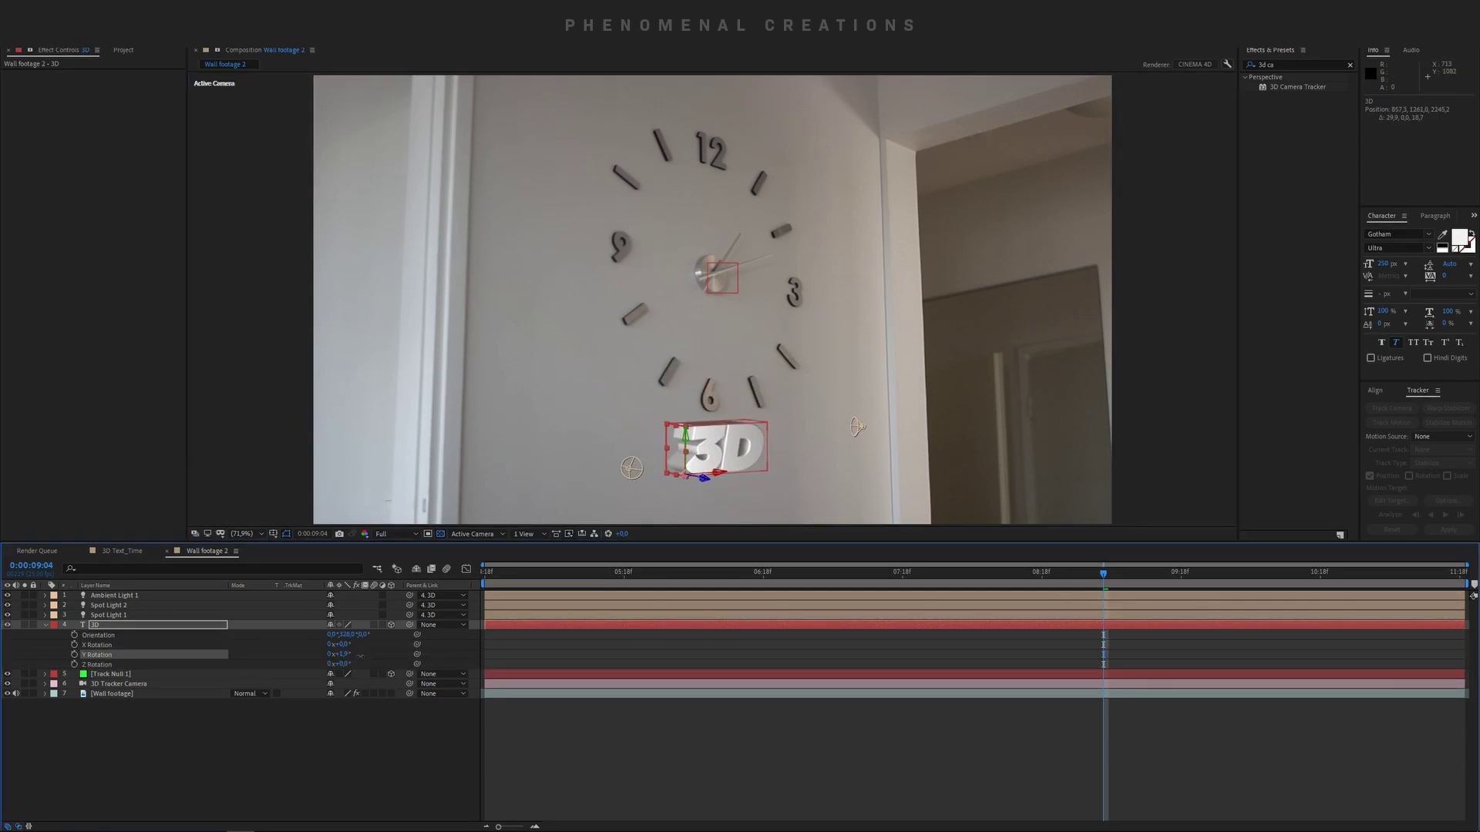
{"action": "mouse_move", "coordinate": [339, 645]}
{"action": "left_mouse_down"}
{"action": "mouse_move", "coordinate": [316, 644]}
{"action": "mouse_move", "coordinate": [349, 663]}
{"action": "left_mouse_up"}
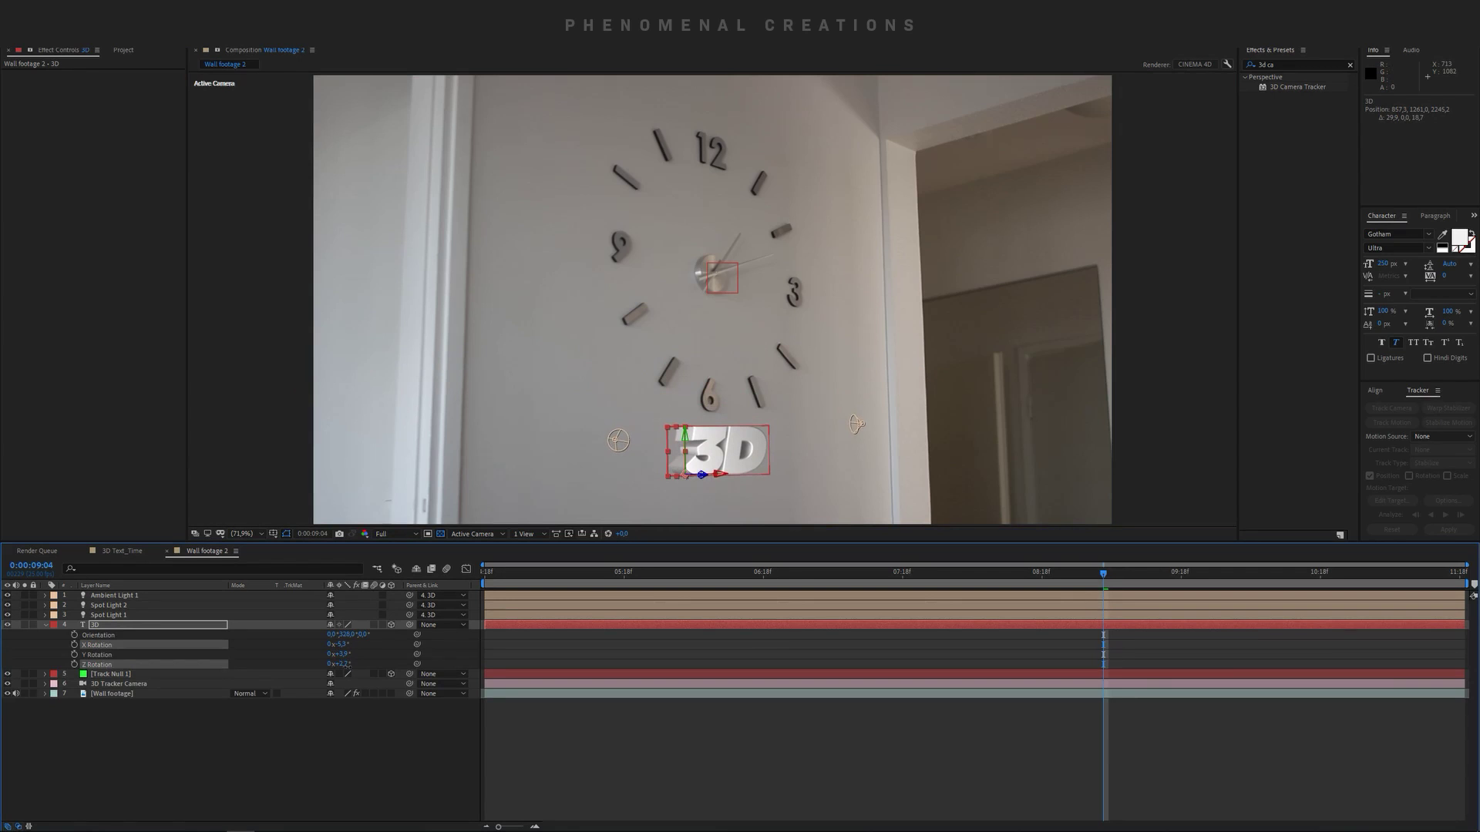
{"action": "left_click", "coordinate": [29, 661]}
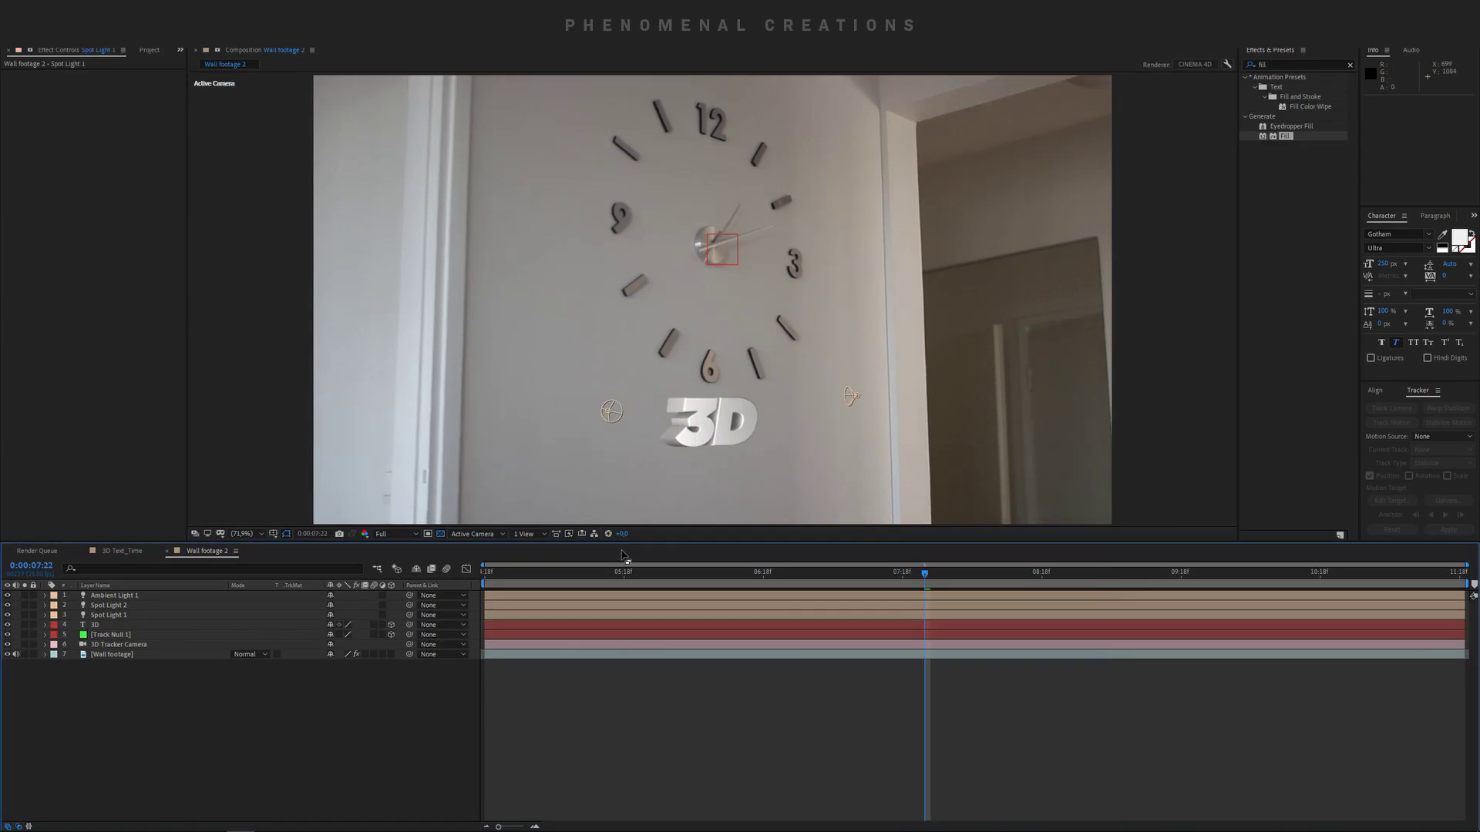
Play back from 0:00:05:24 to check the tracking, stop at 0:00:06:18, and select the 3D layer.
{"action": "left_click", "coordinate": [722, 440]}
{"action": "left_click", "coordinate": [692, 522]}
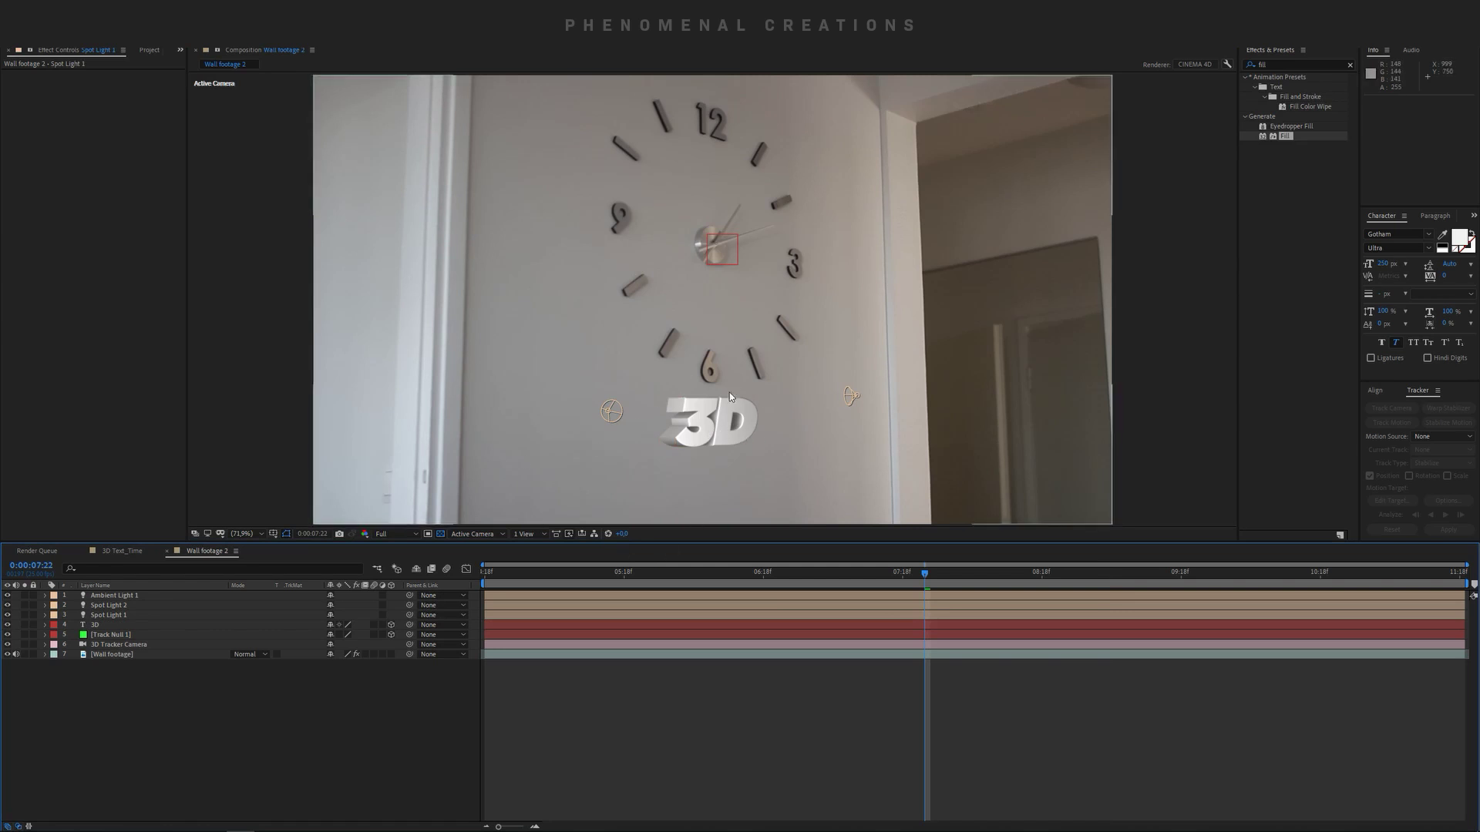
{"action": "left_click_drag", "start_coordinate": [795, 576], "coordinate": [657, 578]}
{"action": "key", "text": "space"}
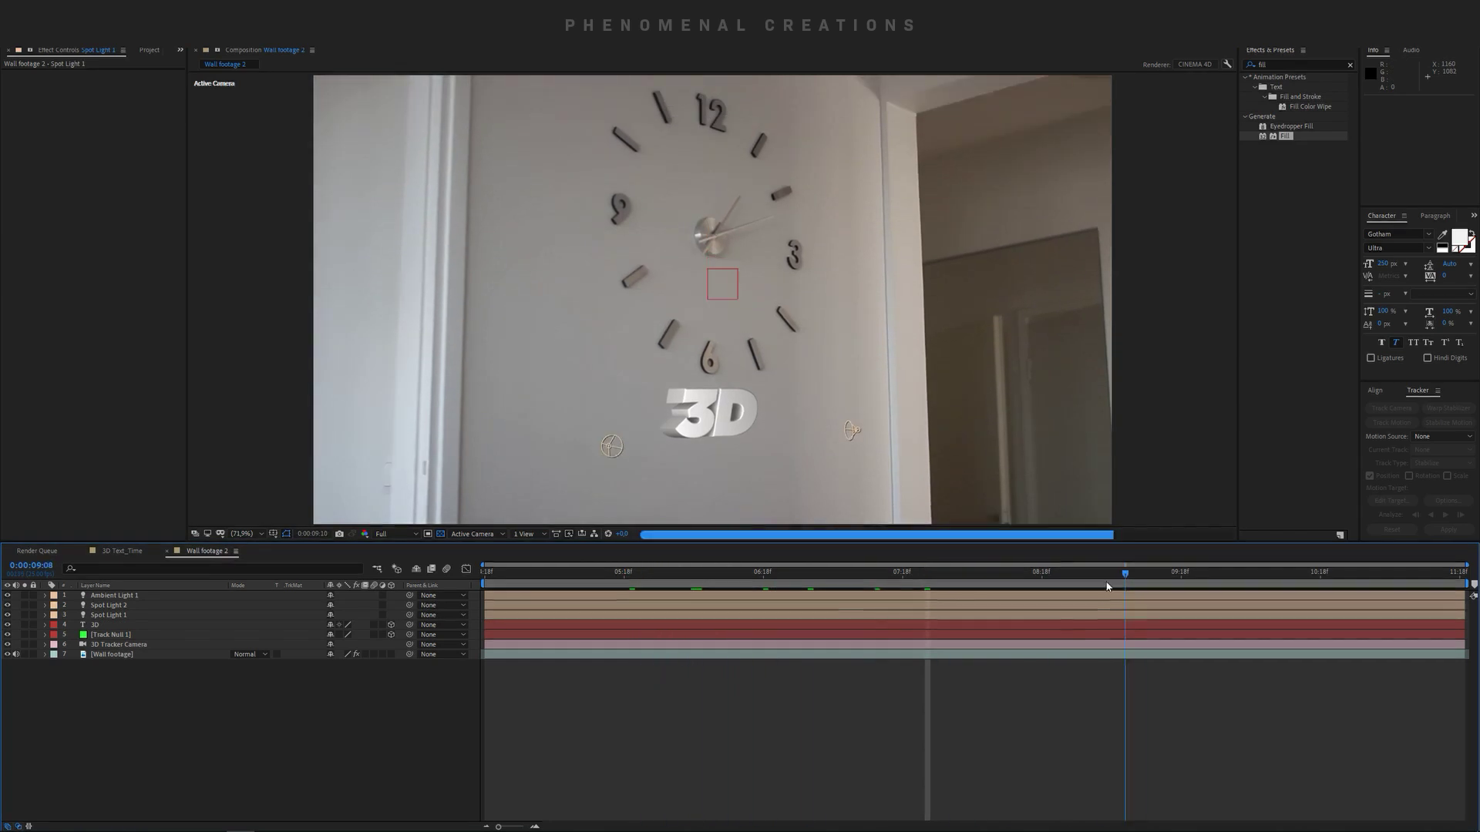
{"action": "left_click", "coordinate": [767, 573]}
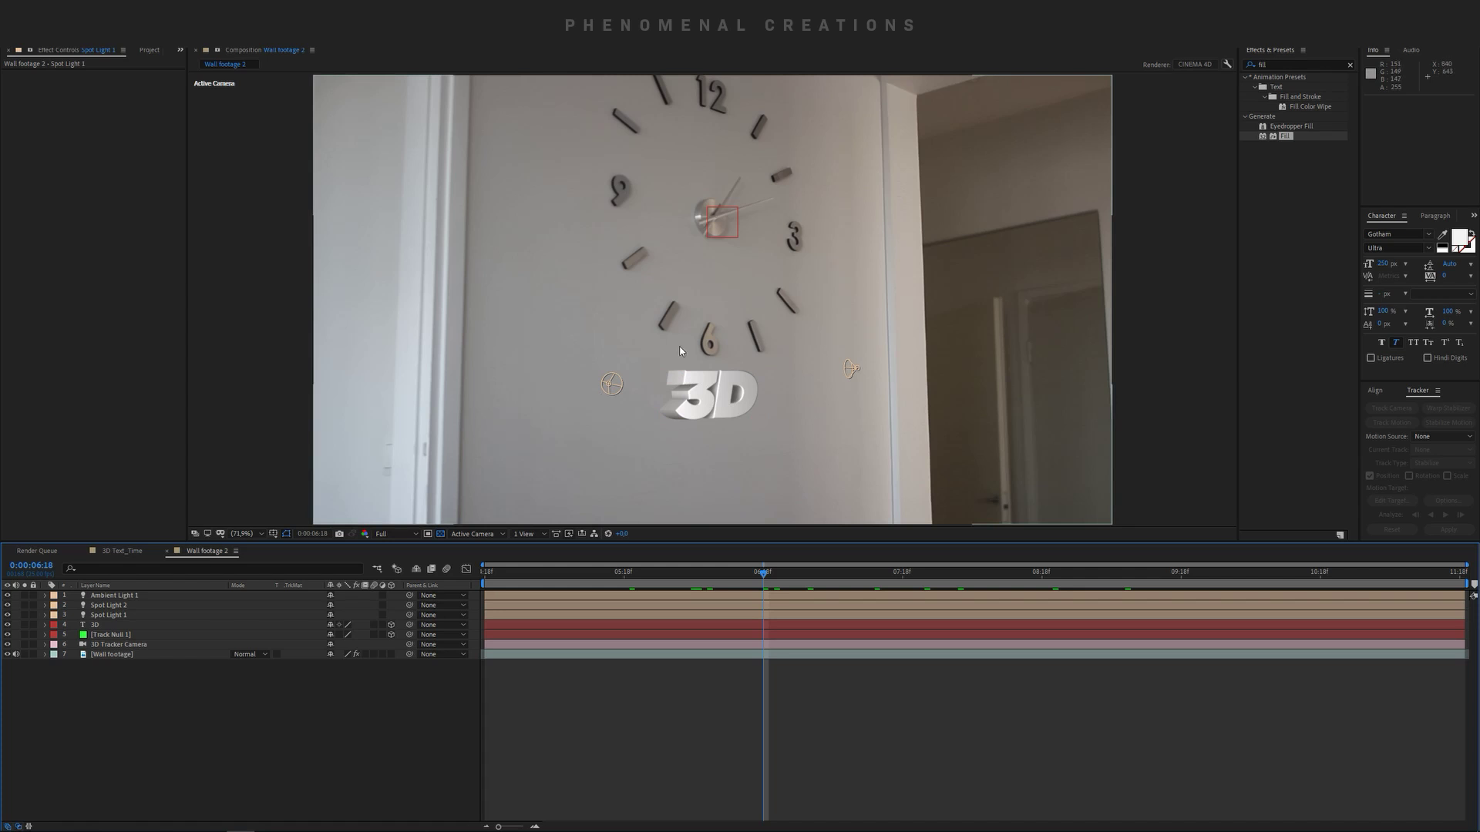
{"action": "left_click", "coordinate": [116, 625]}
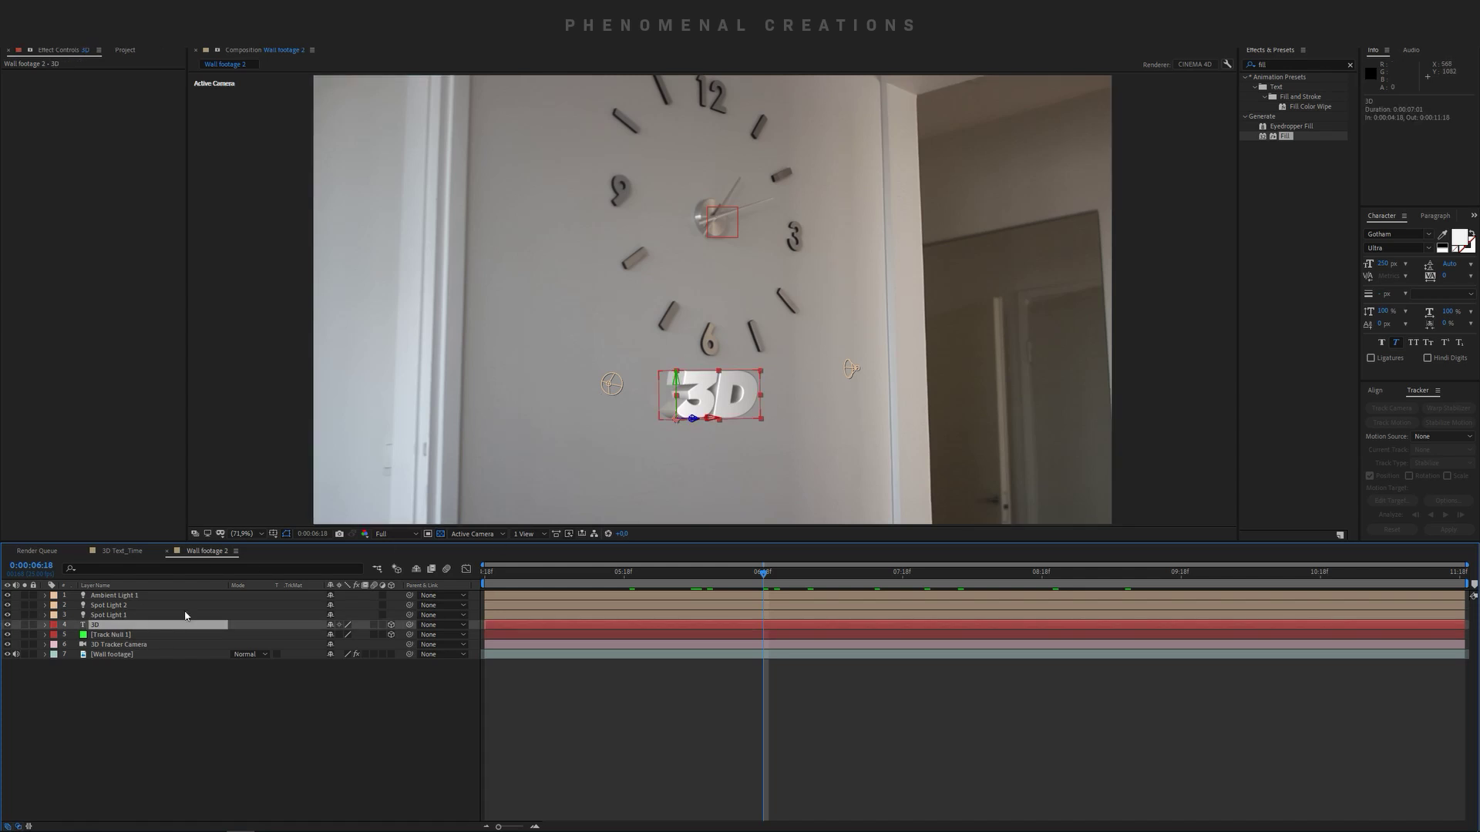
Duplicate the 3D text layer beneath the original, rename it 'shadow', and push it back slightly.
{"action": "key", "text": "ctrl+d"}
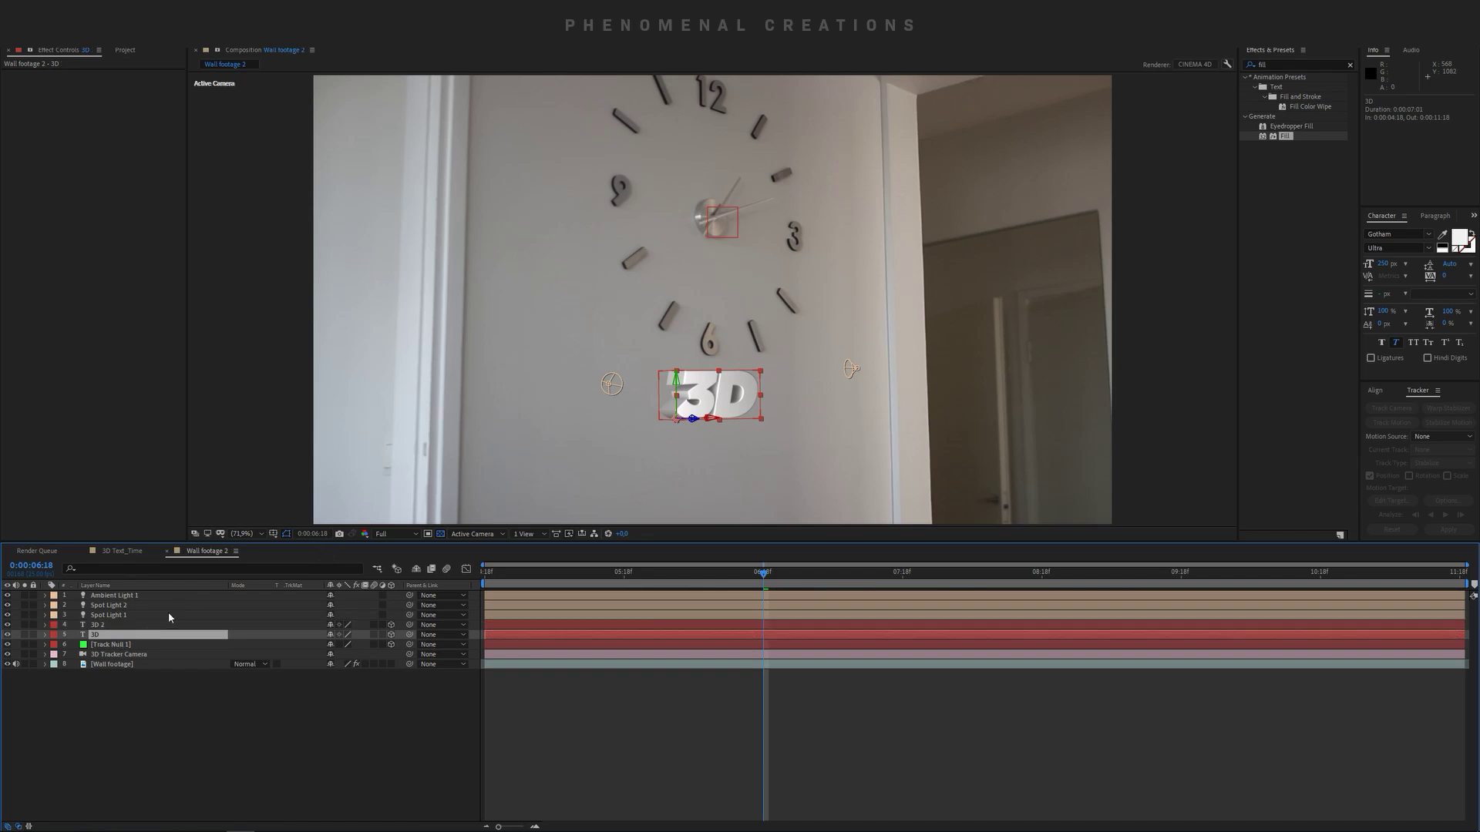
{"action": "mouse_move", "coordinate": [135, 626]}
{"action": "left_mouse_down"}
{"action": "mouse_move", "coordinate": [129, 642]}
{"action": "mouse_move", "coordinate": [144, 644]}
{"action": "left_mouse_up"}
{"action": "key", "text": "Return"}
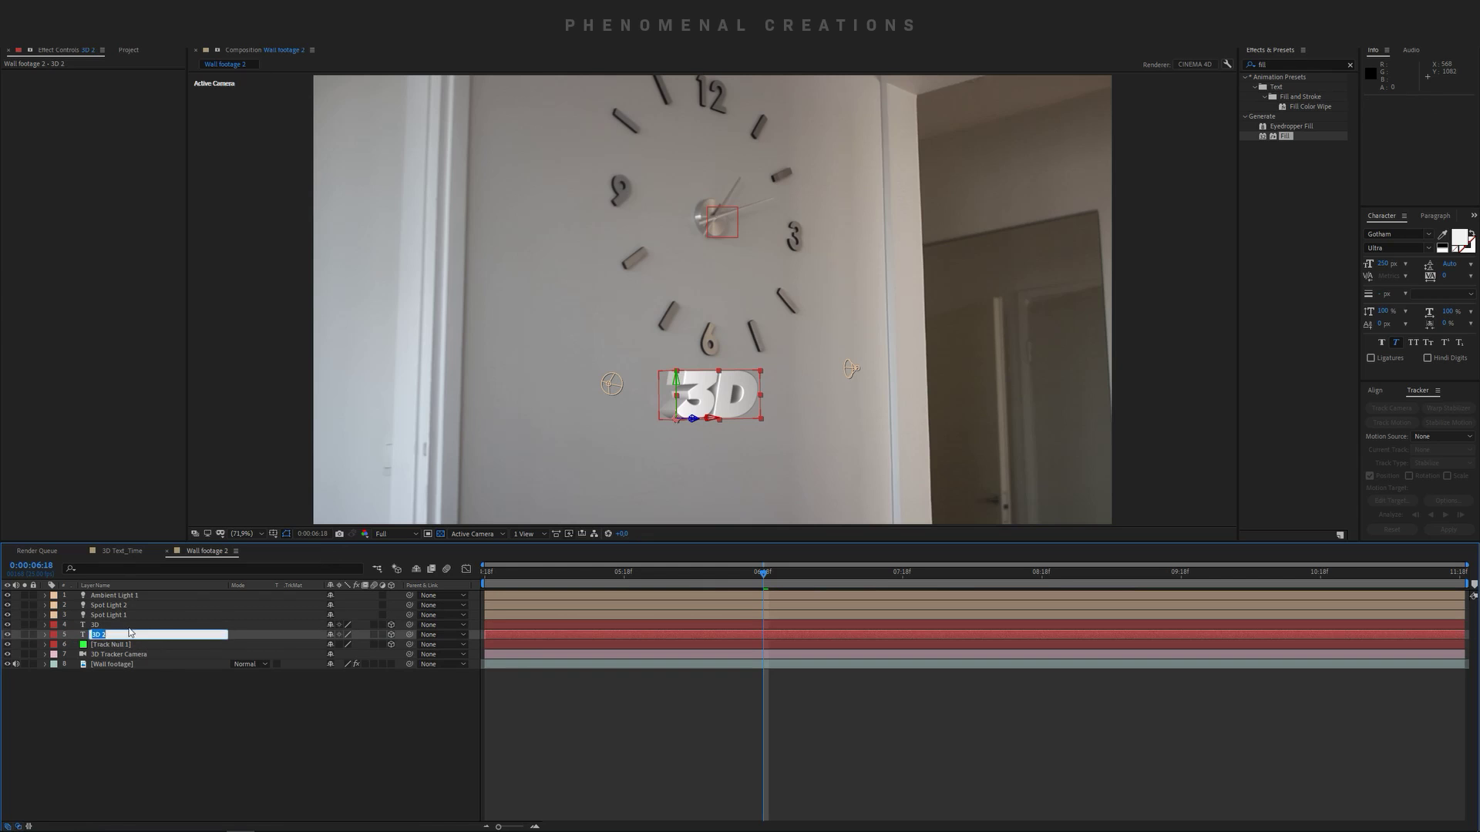
{"action": "type", "text": "S"}
{"action": "key", "text": "Return"}
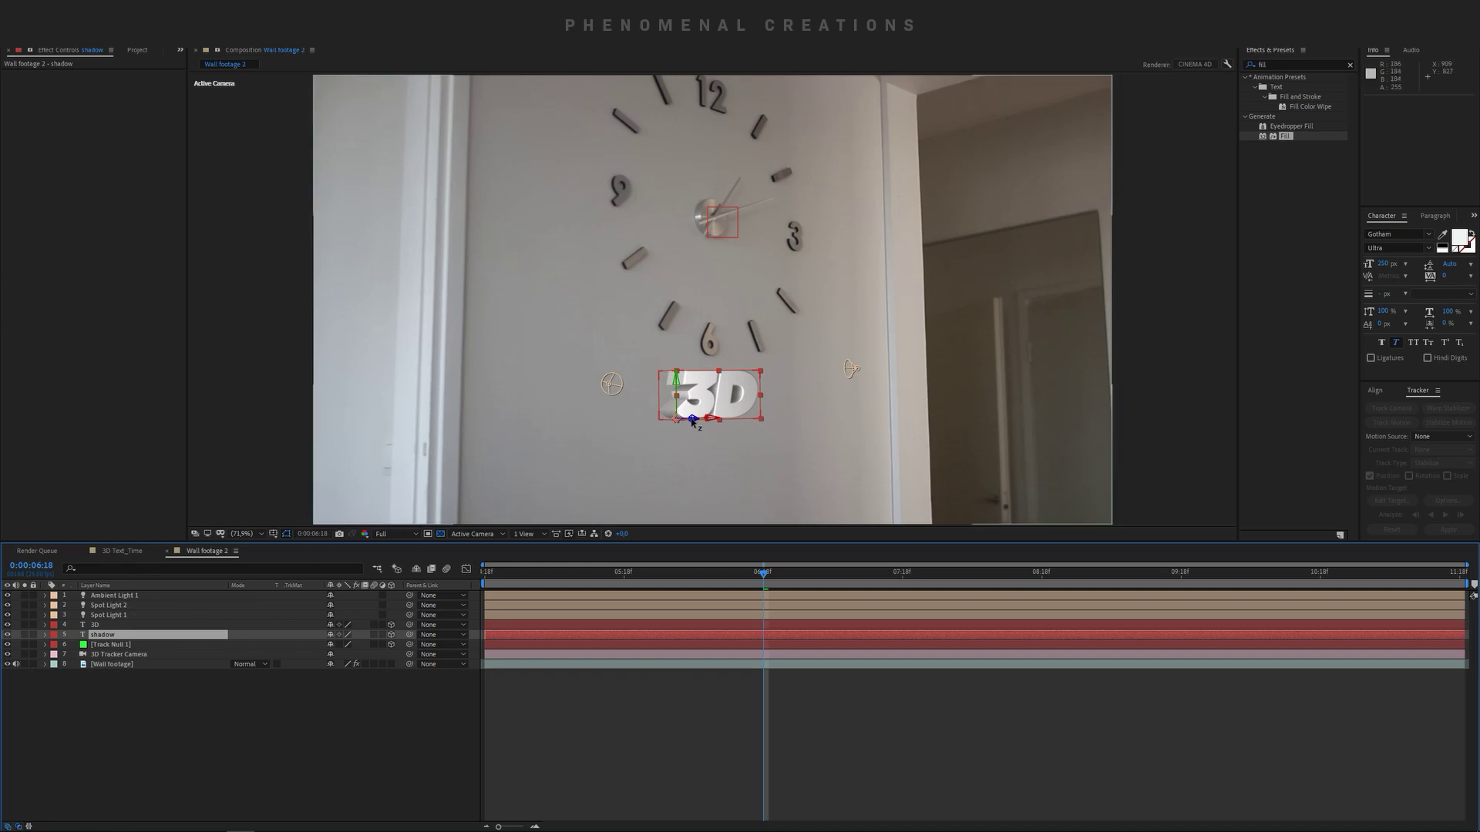
{"action": "left_click_drag", "start_coordinate": [695, 419], "coordinate": [685, 420]}
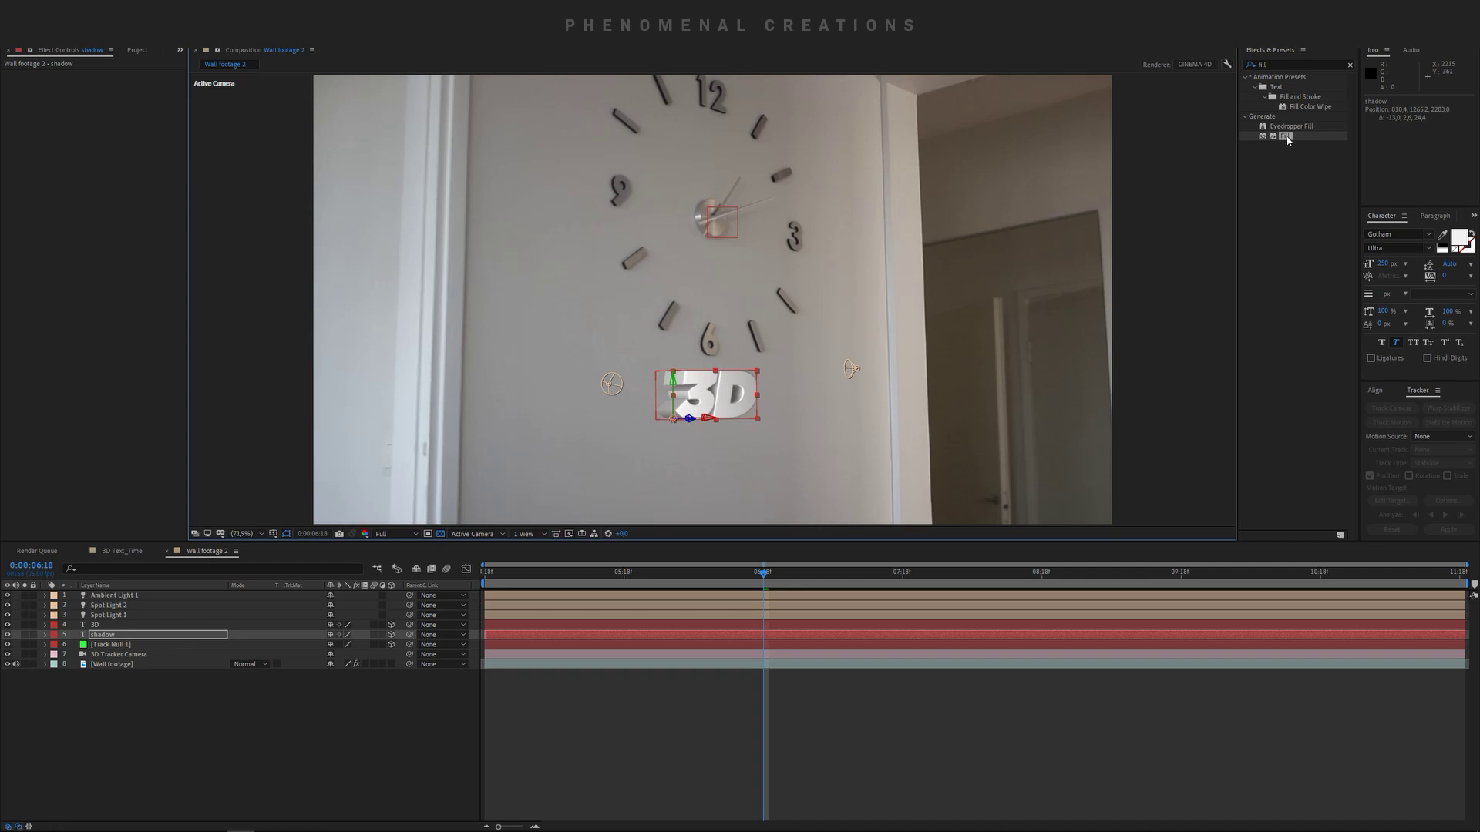
Apply a Fill effect with black (000000) colour to the shadow layer.
{"action": "left_click_drag", "start_coordinate": [1286, 139], "coordinate": [154, 634]}
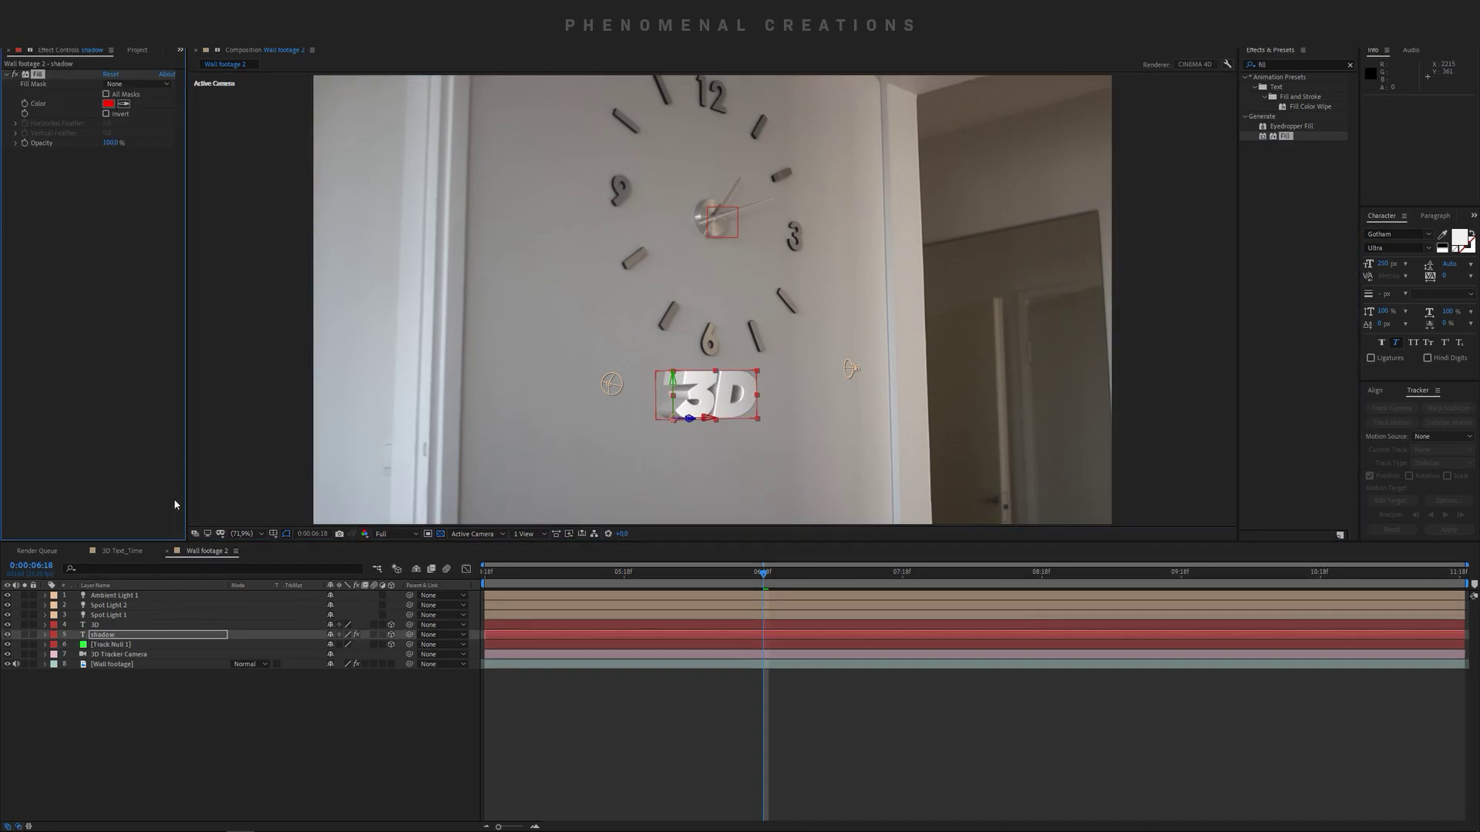
{"action": "left_click", "coordinate": [108, 103]}
{"action": "left_click", "coordinate": [204, 400]}
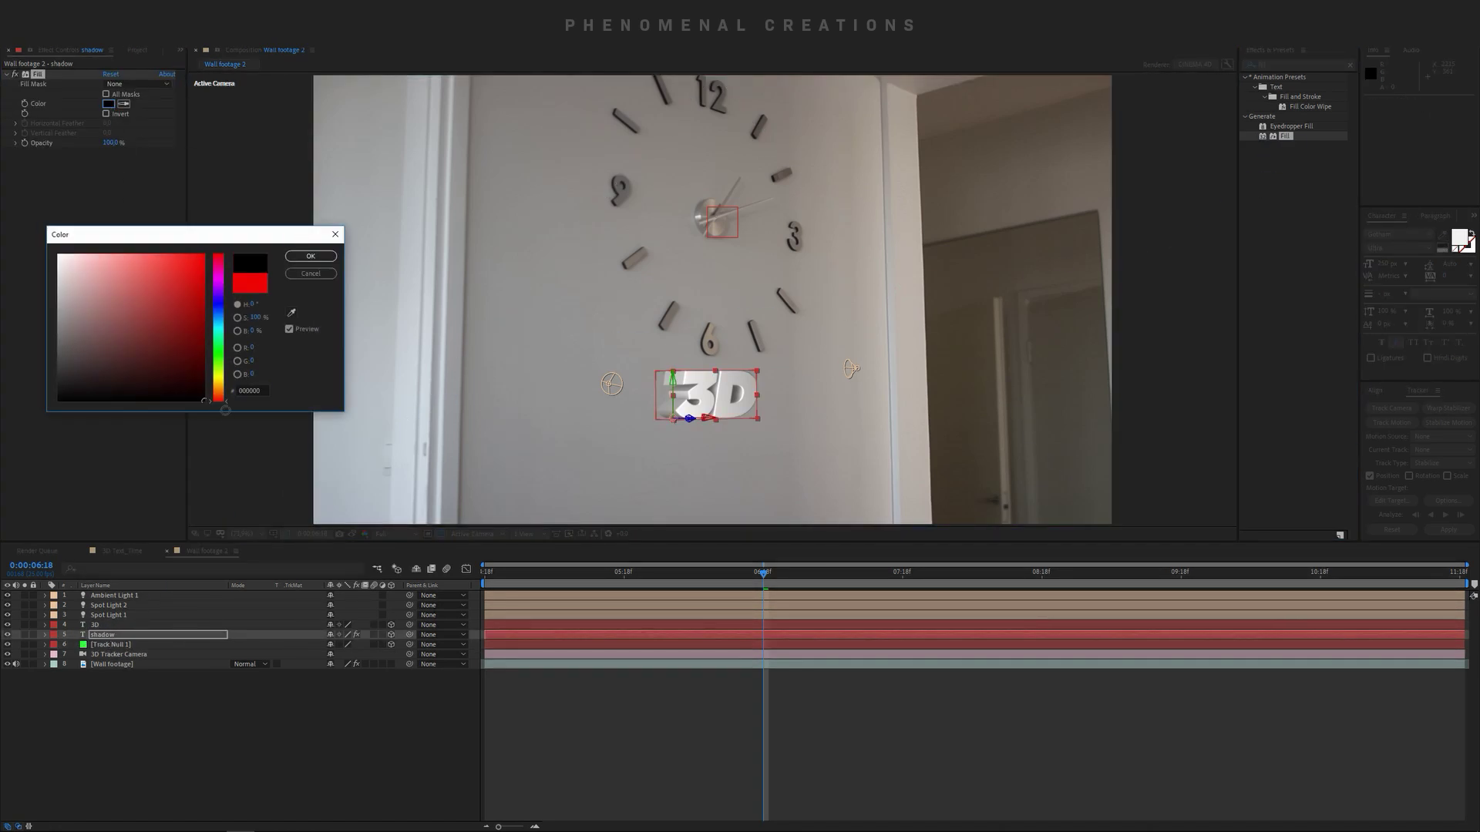
{"action": "left_click", "coordinate": [308, 256]}
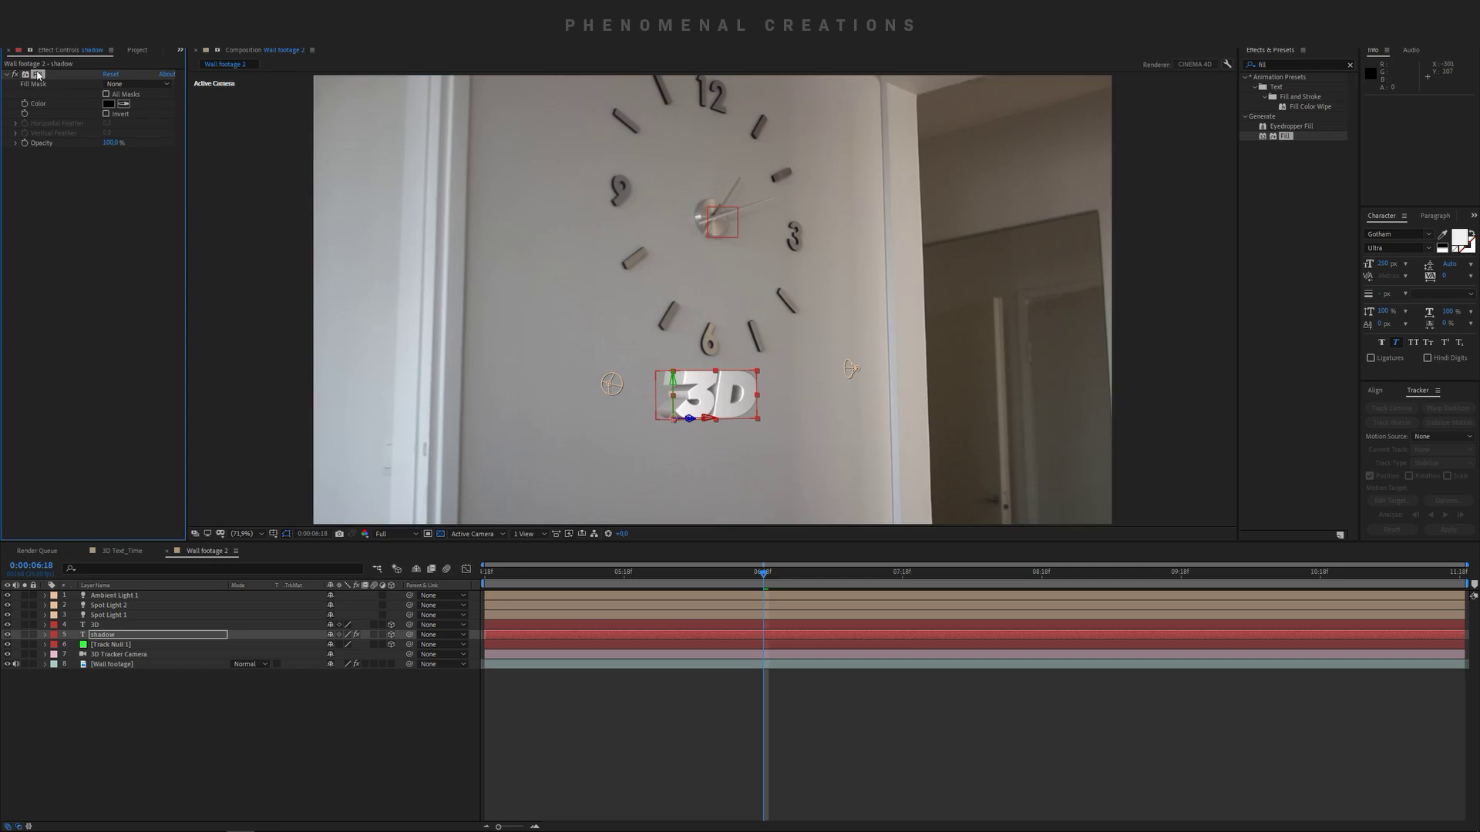
Remove the Fill effect and pre-compose the shadow as shadow Comp 1 with Collapse Transformations on.
{"action": "key", "text": "Delete"}
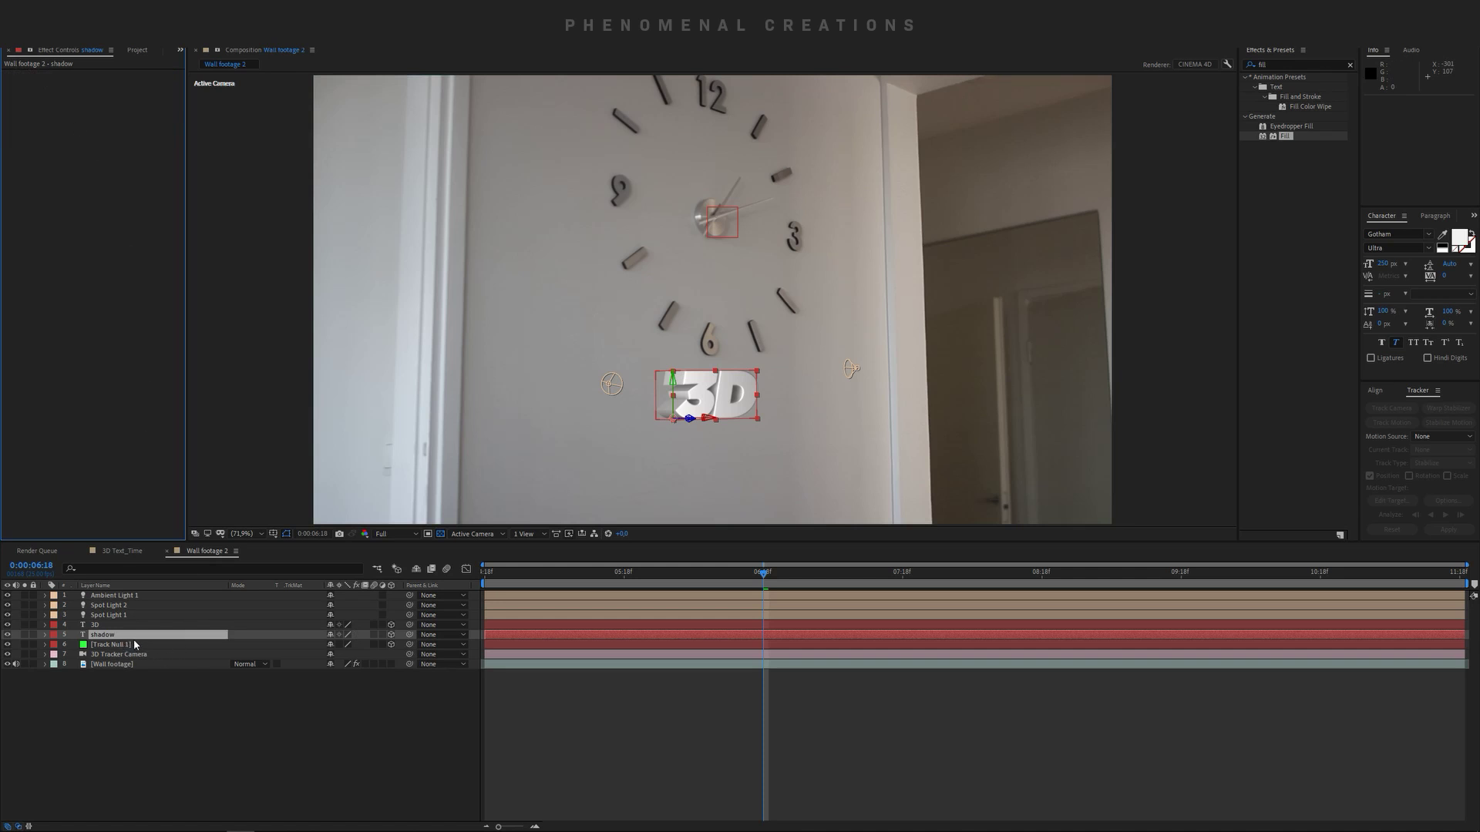
{"action": "key", "text": "ctrl+shift+c"}
{"action": "key", "text": "Return"}
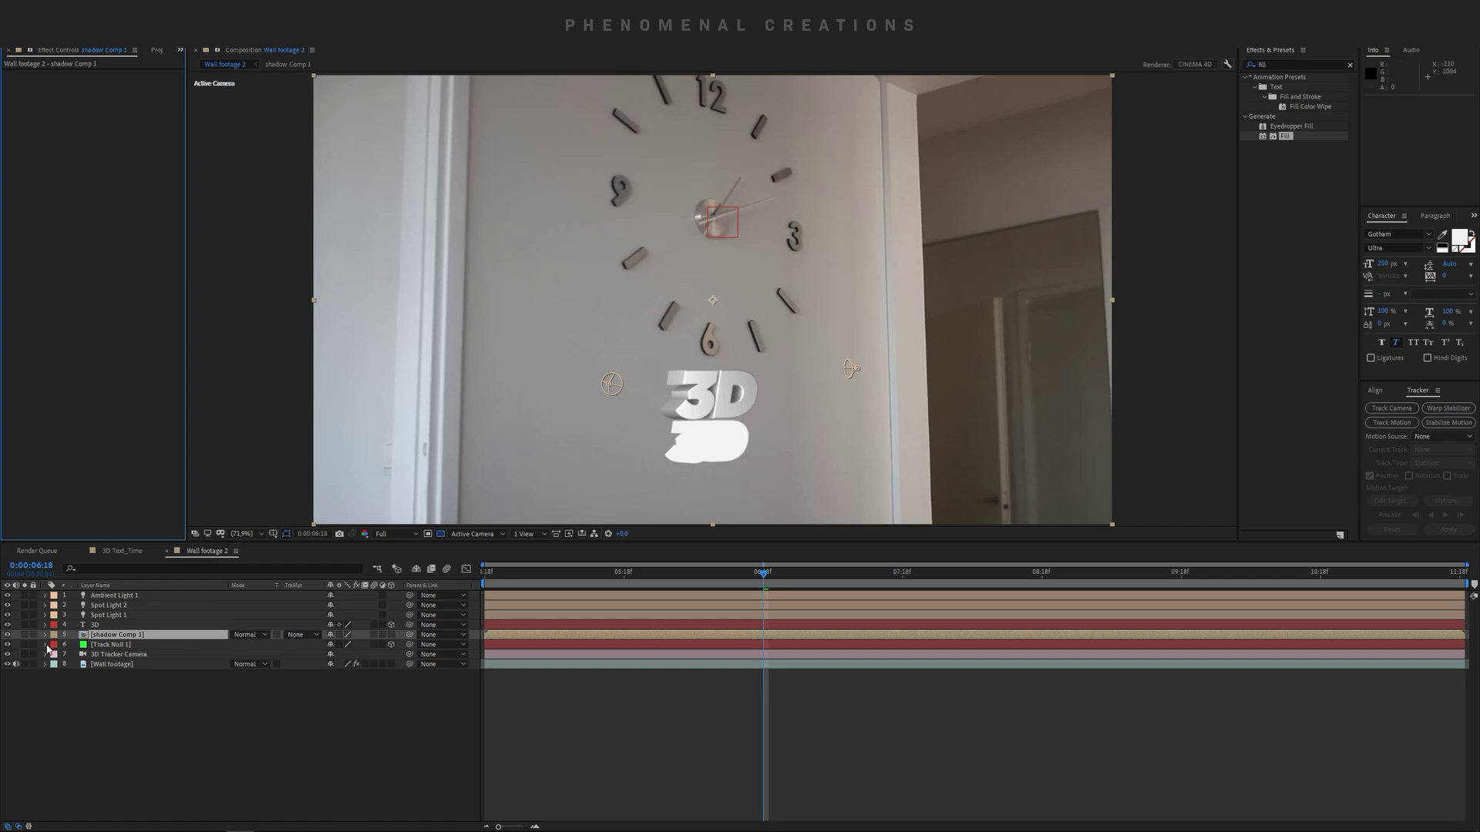
{"action": "left_click", "coordinate": [339, 634]}
{"action": "left_click", "coordinate": [703, 386]}
{"action": "key", "text": "ctrl+shift+a"}
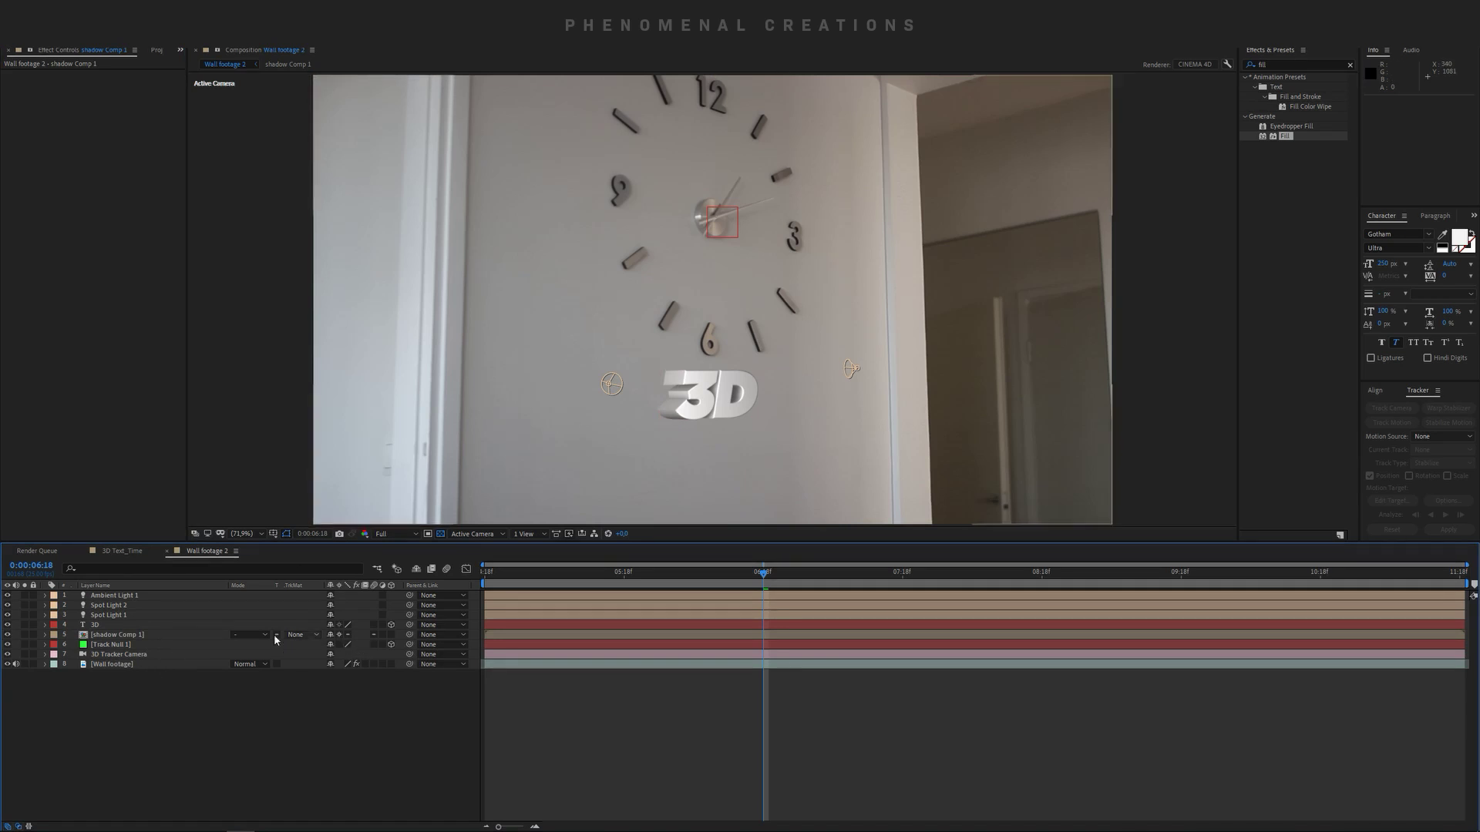
Add a black Fill effect to shadow Comp 1.
{"action": "left_click", "coordinate": [137, 625]}
{"action": "left_click", "coordinate": [150, 633]}
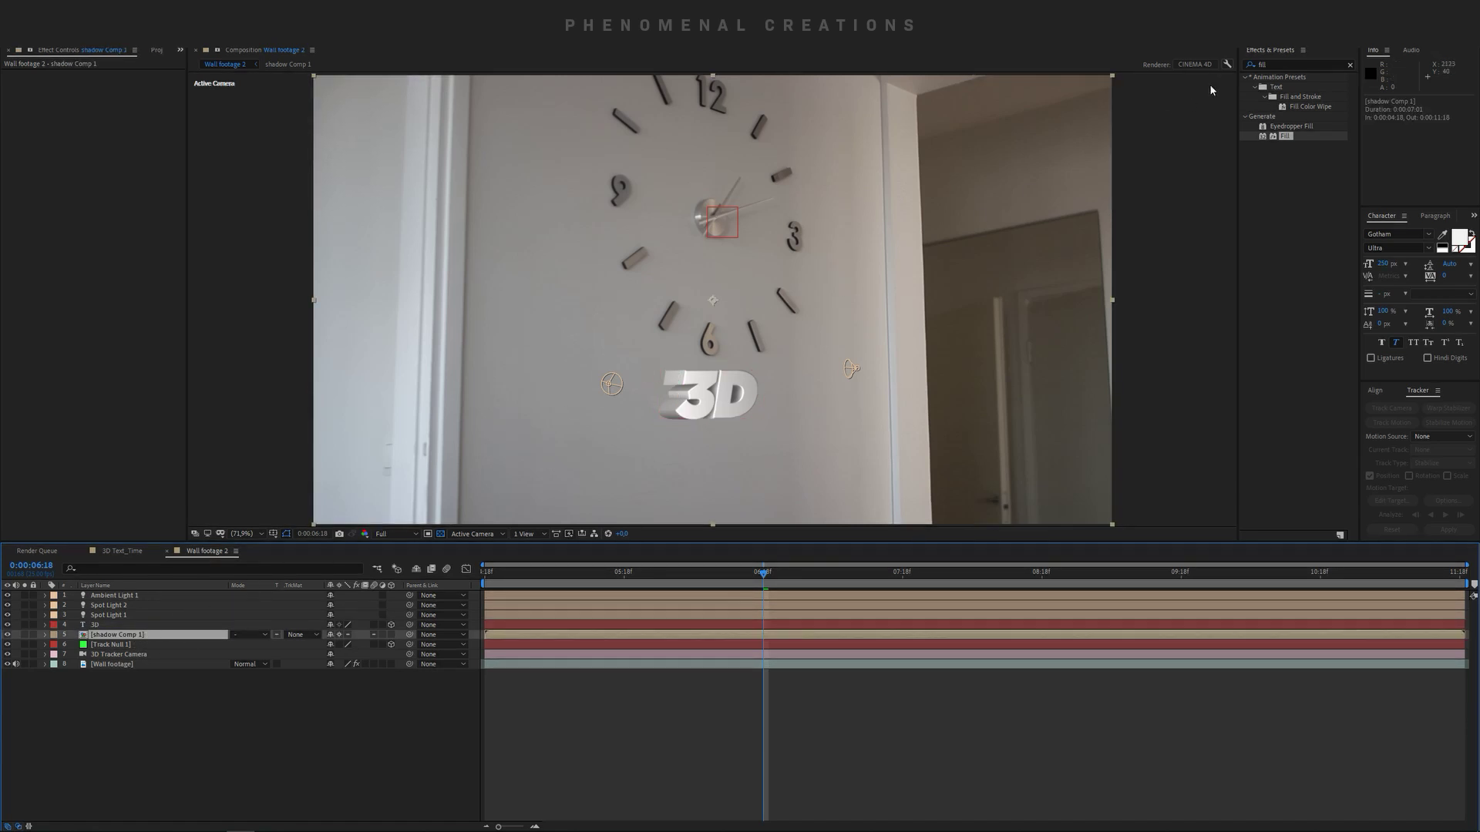
{"action": "left_click_drag", "start_coordinate": [1290, 137], "coordinate": [151, 636]}
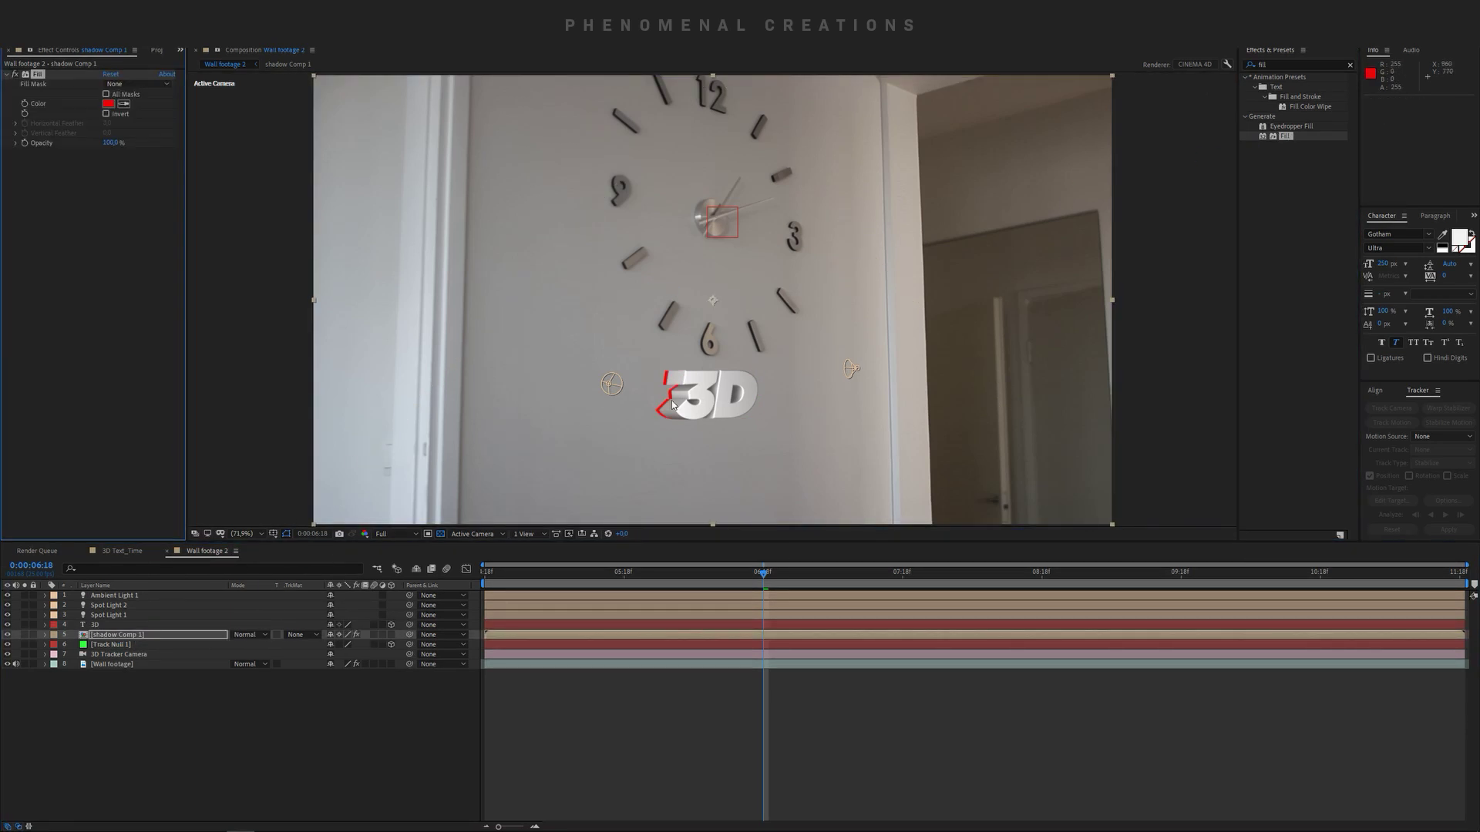
{"action": "left_click", "coordinate": [108, 104]}
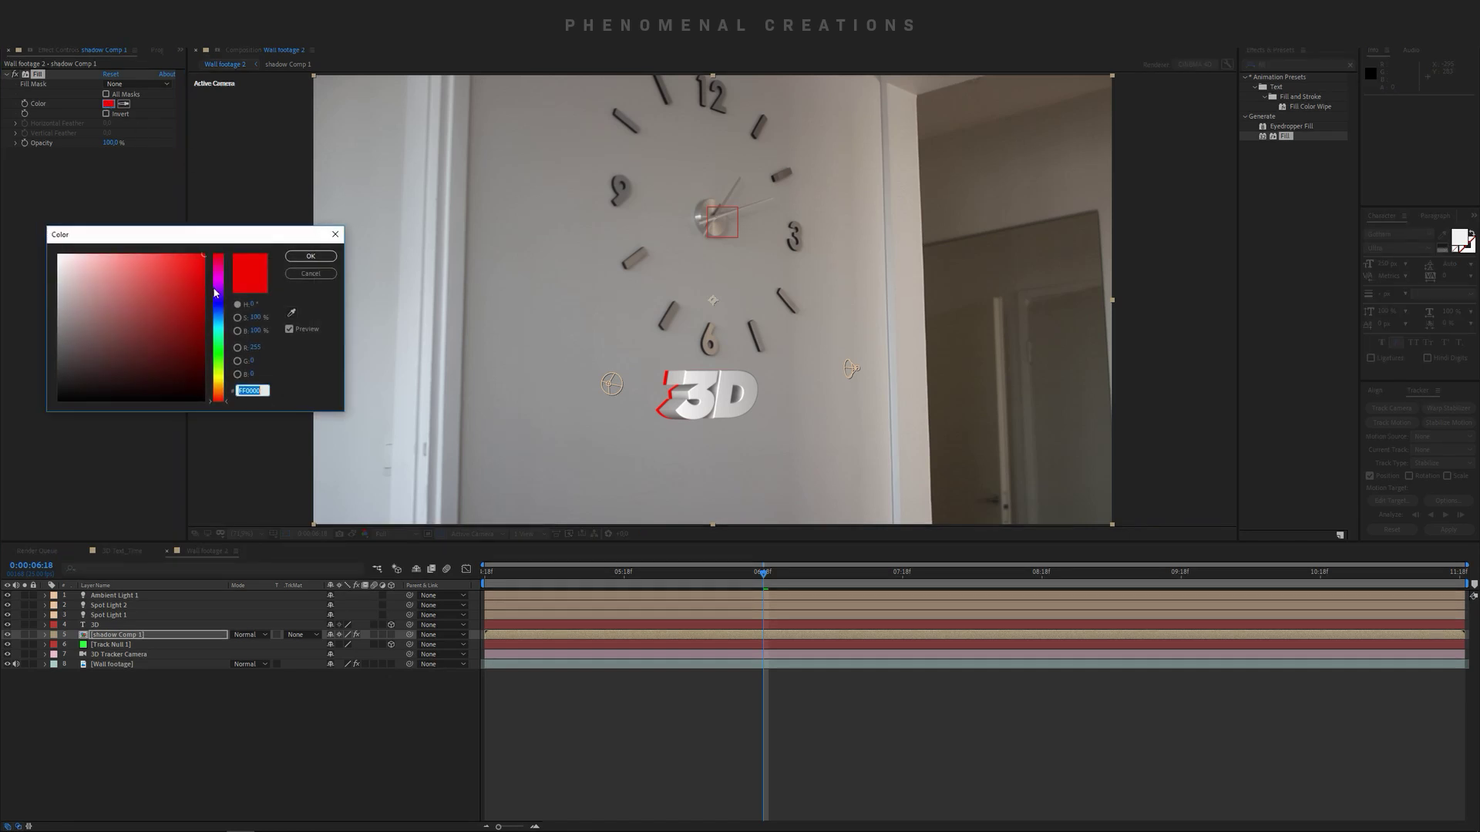
{"action": "left_click_drag", "start_coordinate": [178, 345], "coordinate": [231, 413]}
{"action": "left_click", "coordinate": [311, 257]}
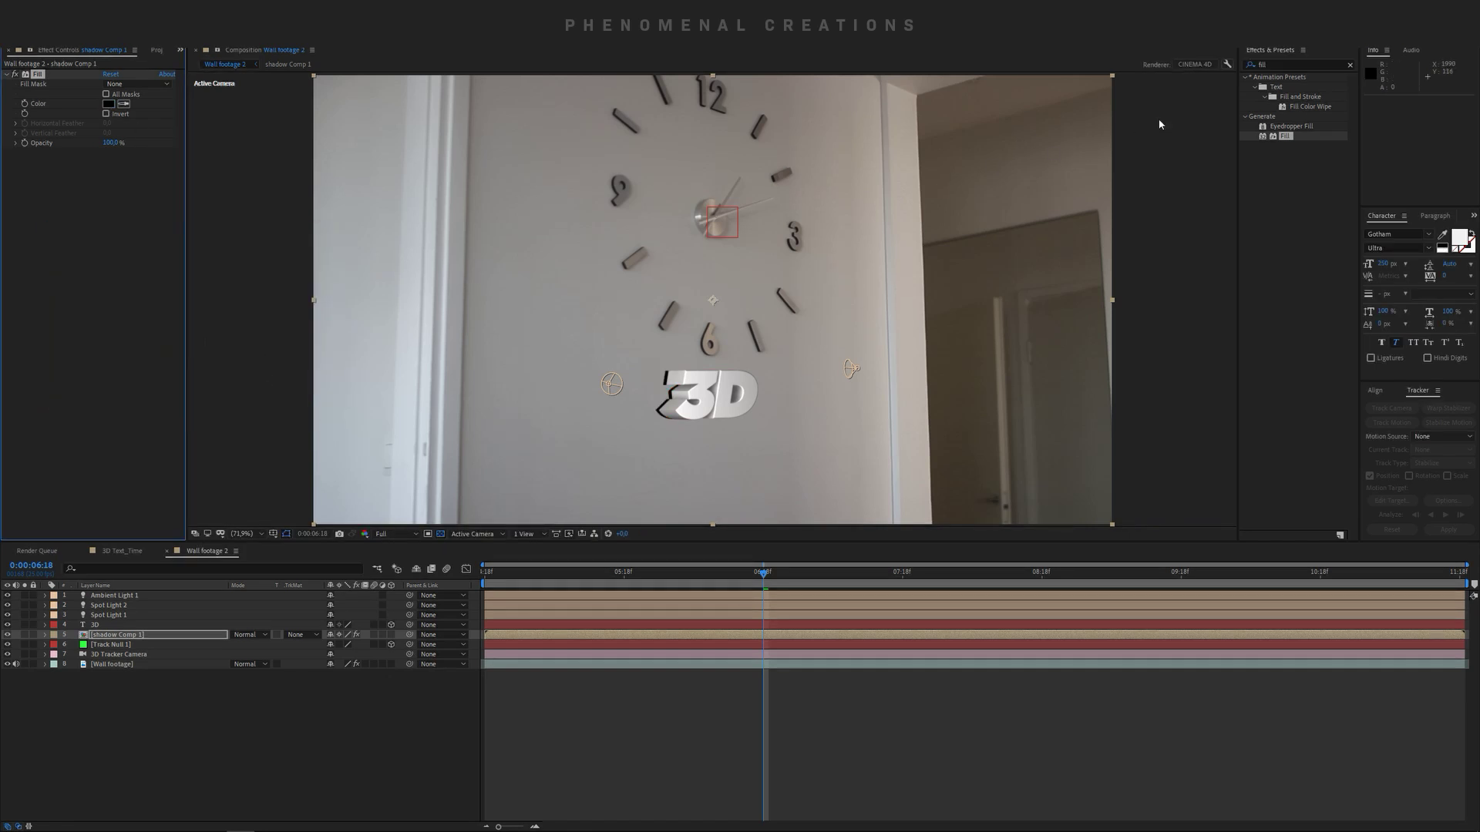
Add Fast Box Blur to shadow Comp 1 with a Blur Radius of 11.
{"action": "left_click", "coordinate": [1292, 65]}
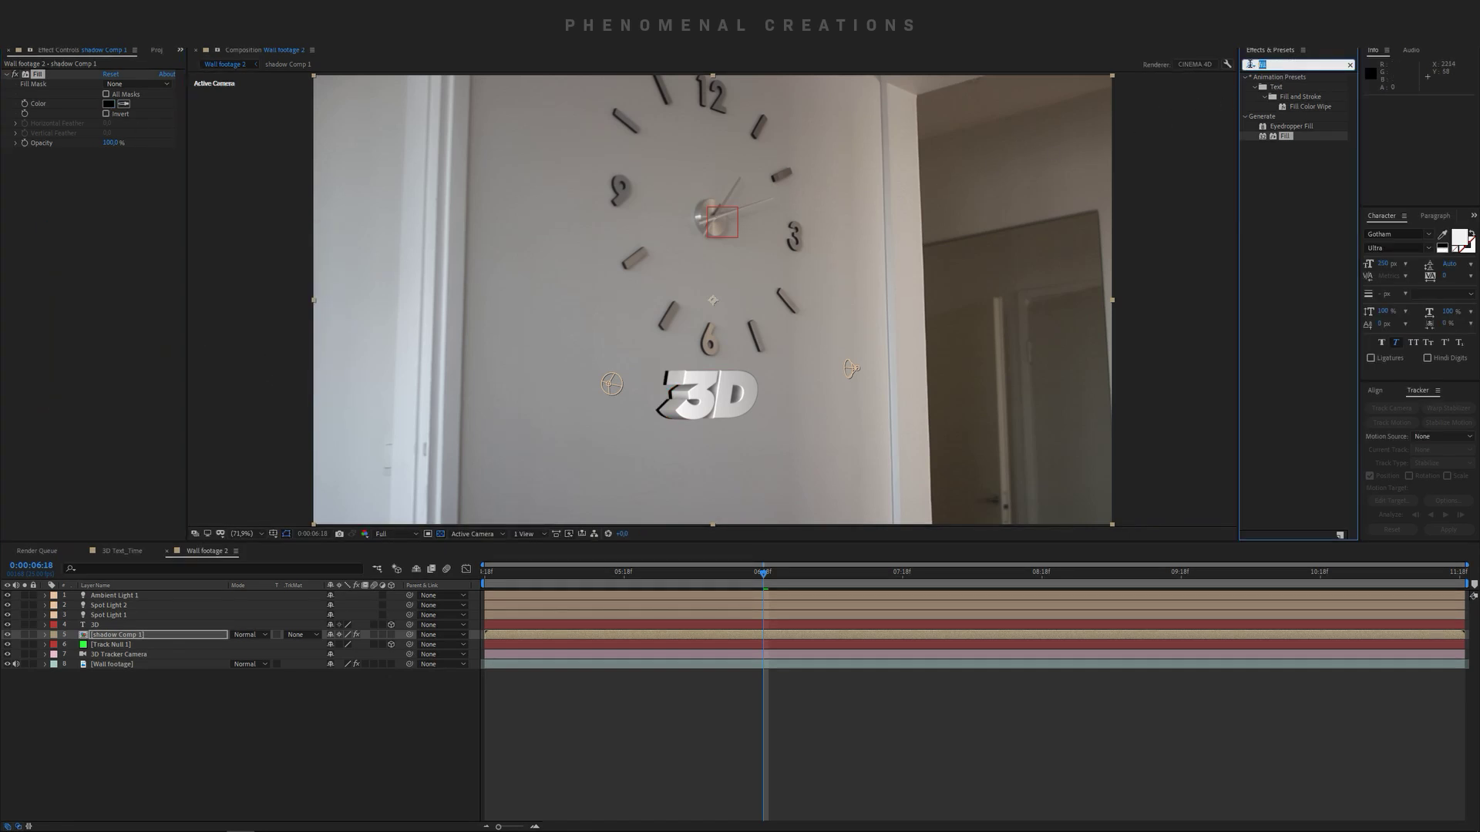
{"action": "type", "text": "fg"}
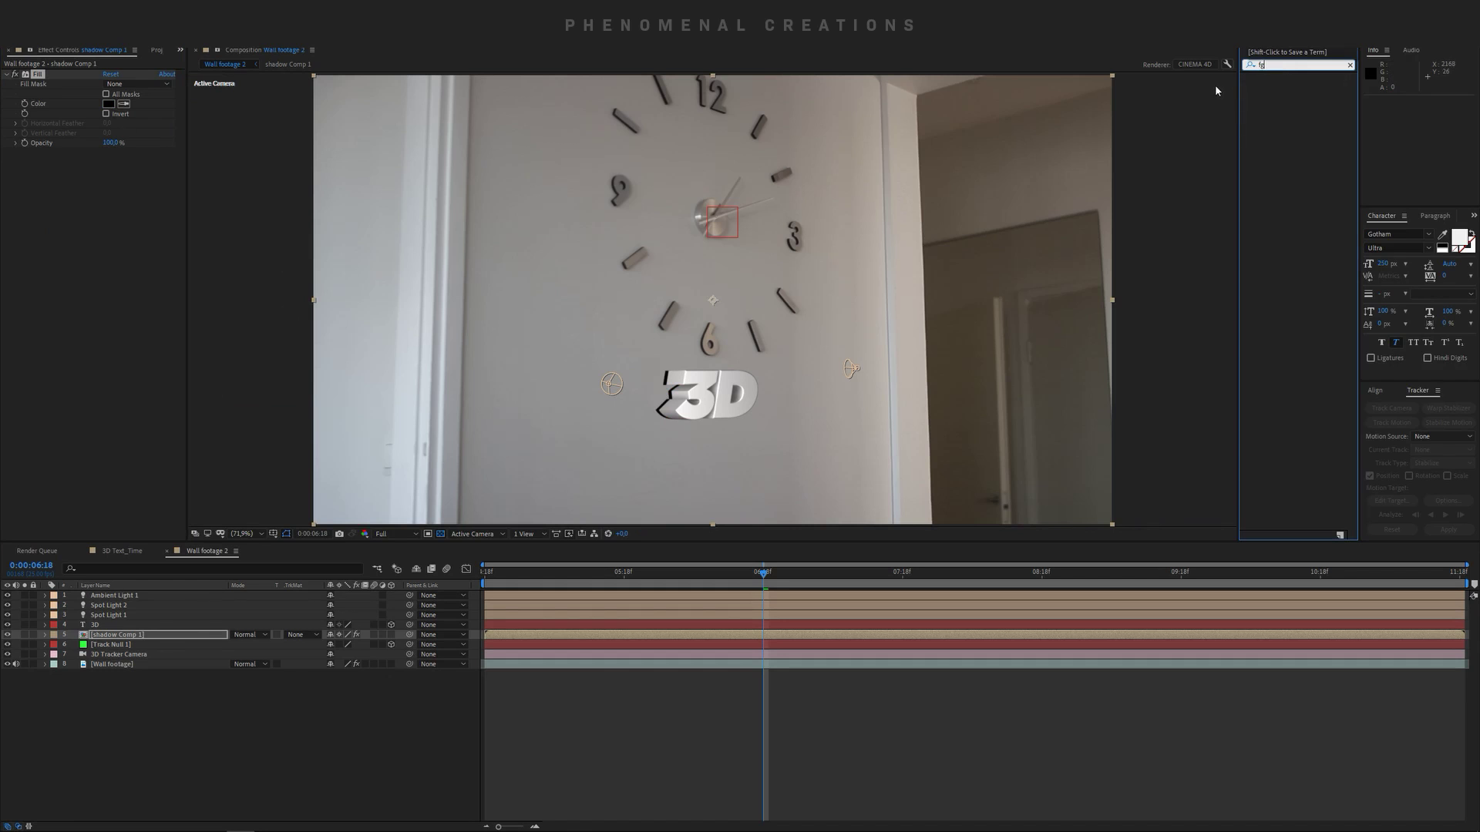
{"action": "key", "text": "BackSpace"}
{"action": "type", "text": "ast"}
{"action": "left_click_drag", "start_coordinate": [1300, 98], "coordinate": [100, 274]}
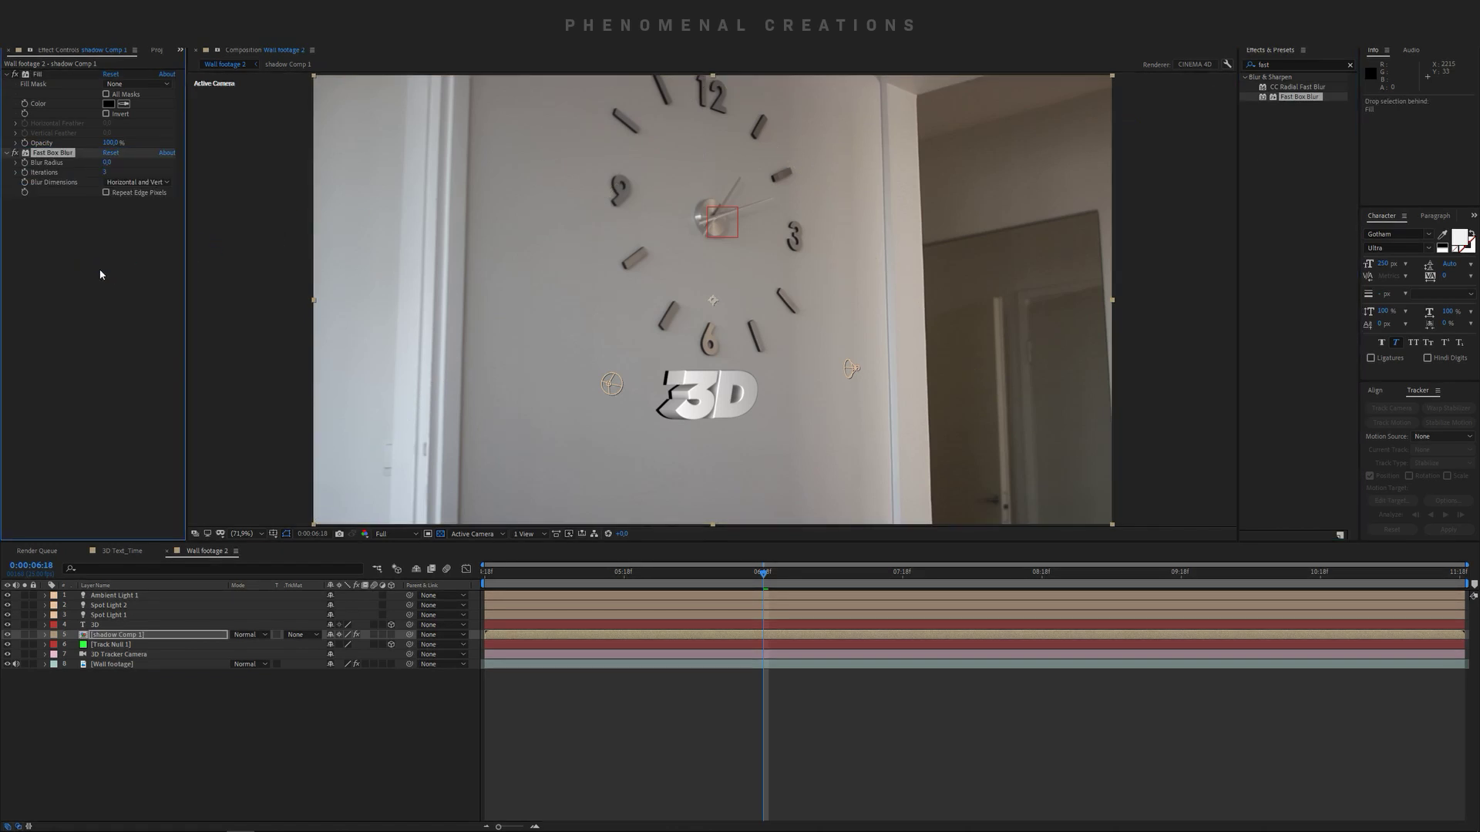
{"action": "left_click", "coordinate": [113, 164]}
{"action": "type", "text": "11"}
{"action": "key", "text": "Return"}
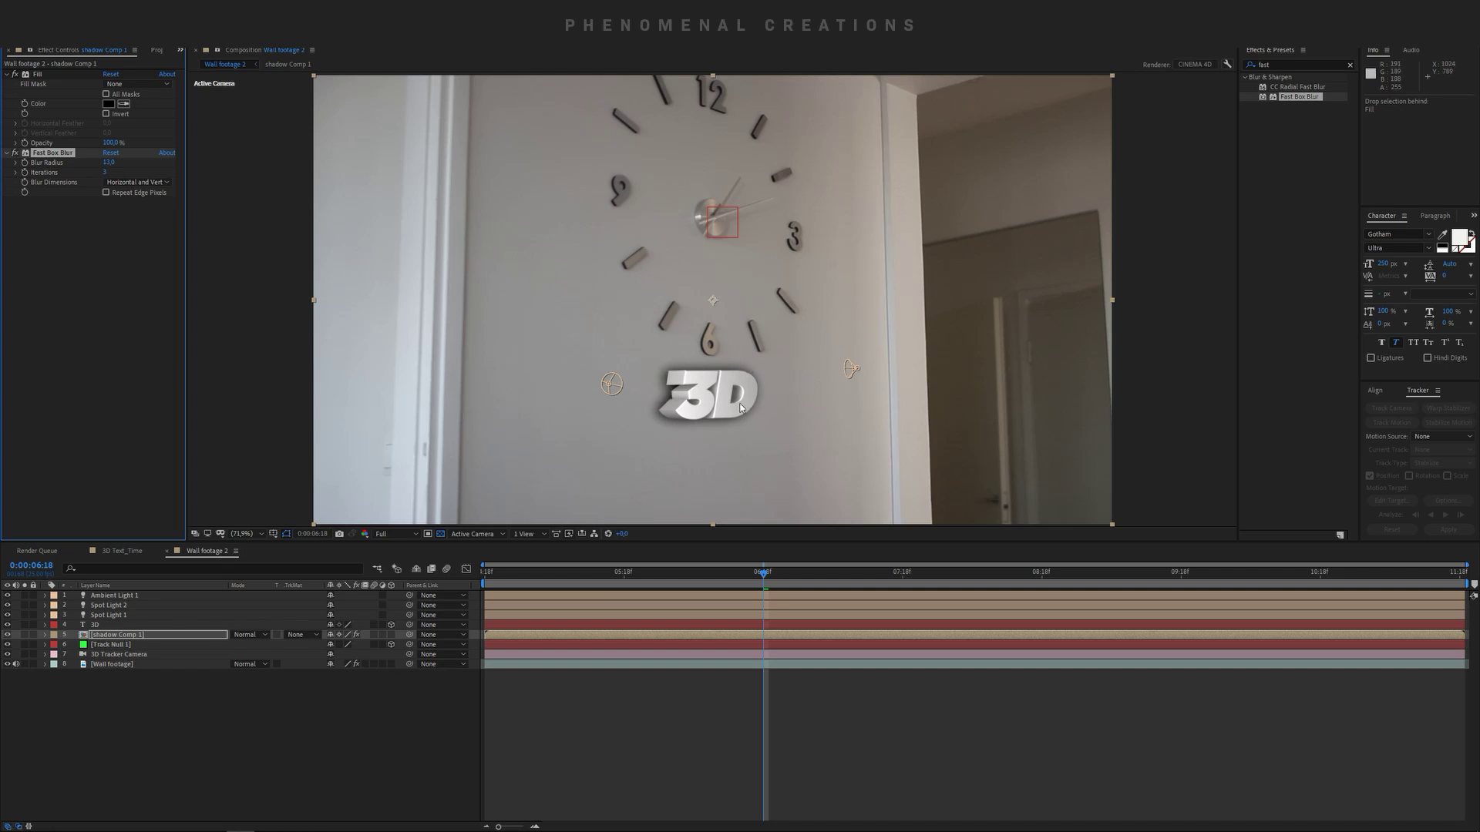
{"action": "left_click", "coordinate": [123, 636]}
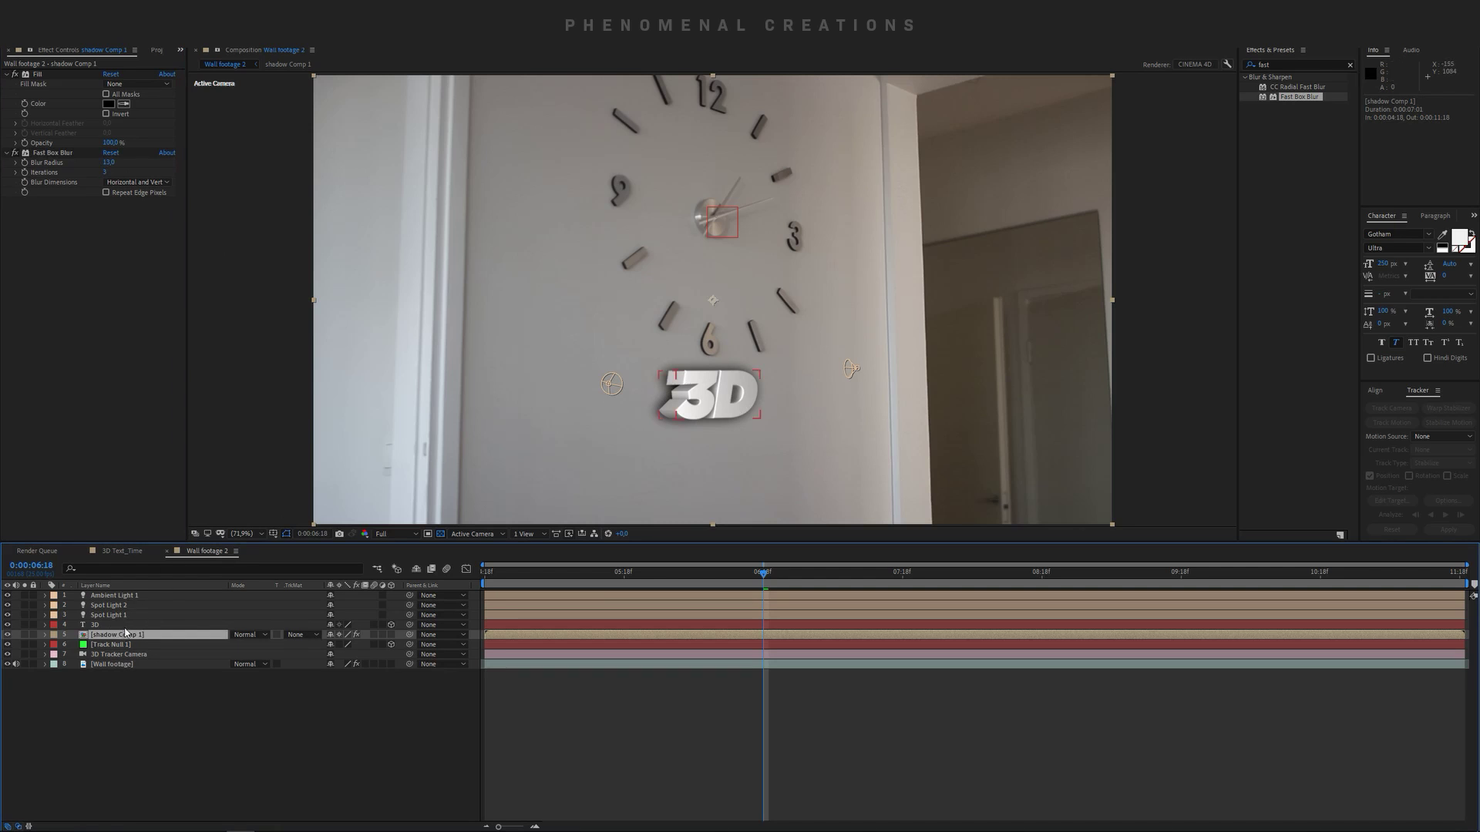
Nudge shadow Comp 1 left, set its blend mode to Overlay, and lower Opacity to 86%.
{"action": "key", "text": "p"}
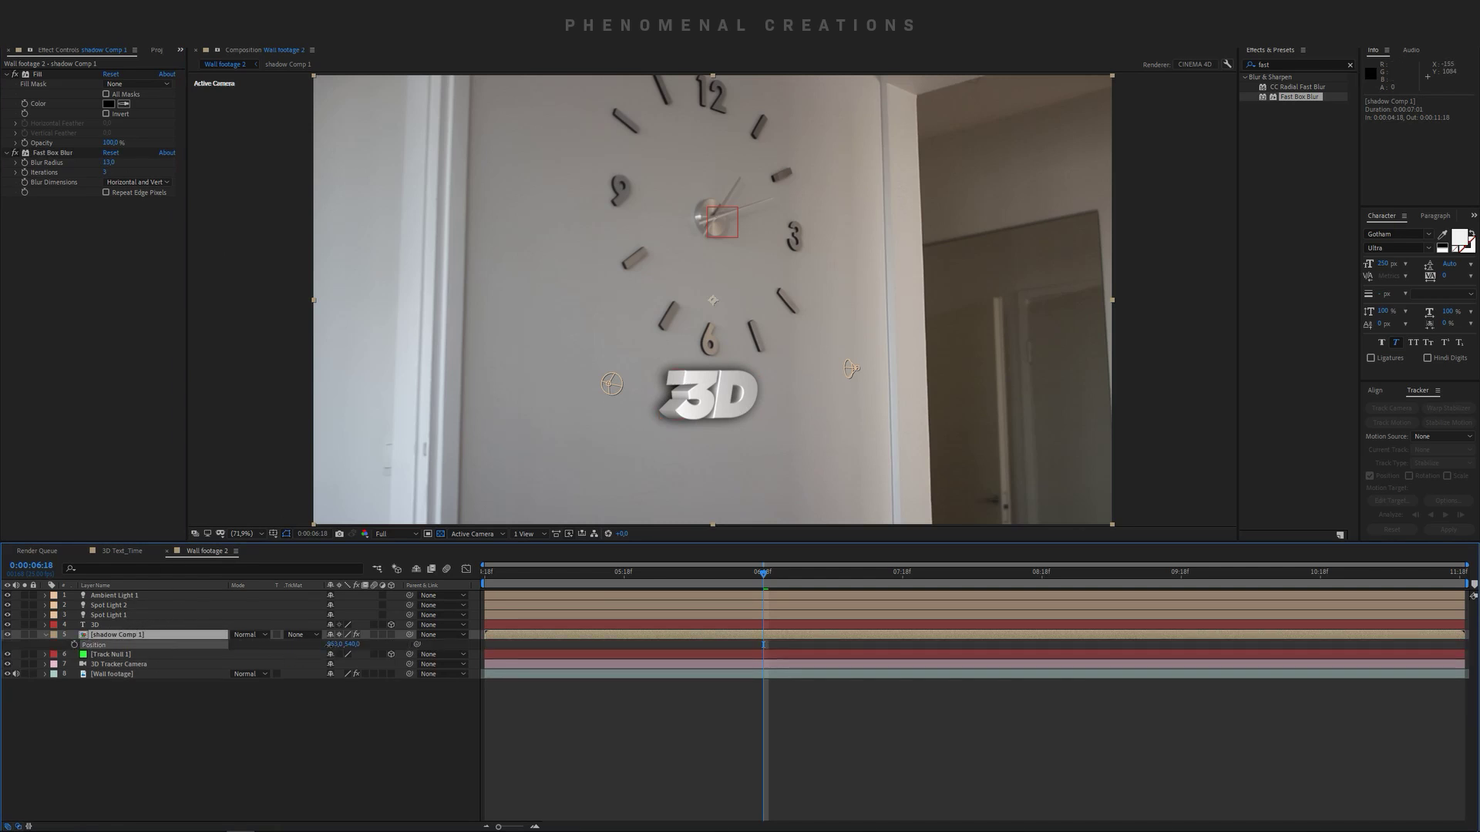
{"action": "left_click_drag", "start_coordinate": [333, 644], "coordinate": [321, 647]}
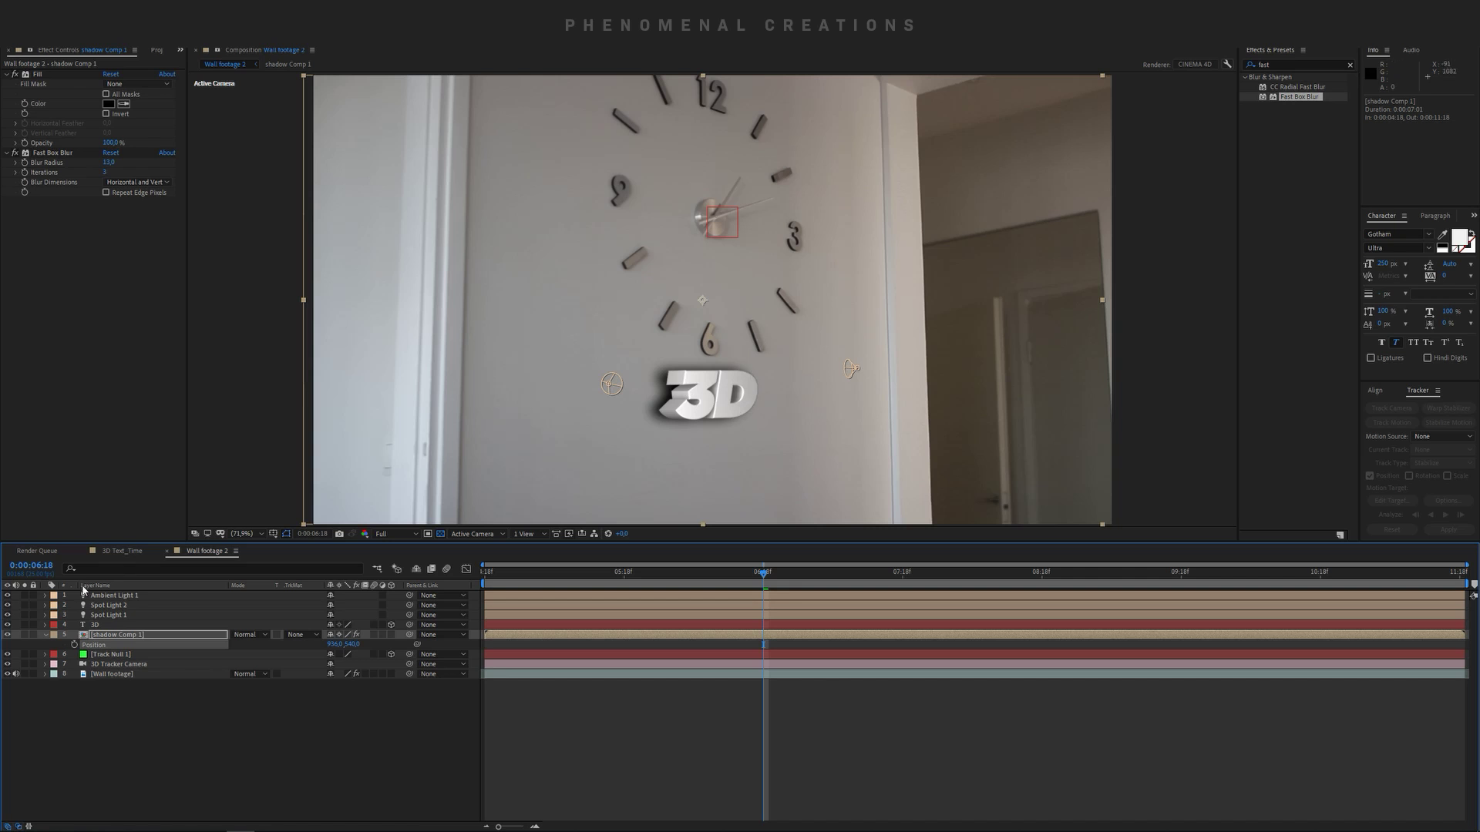
{"action": "left_click", "coordinate": [263, 637]}
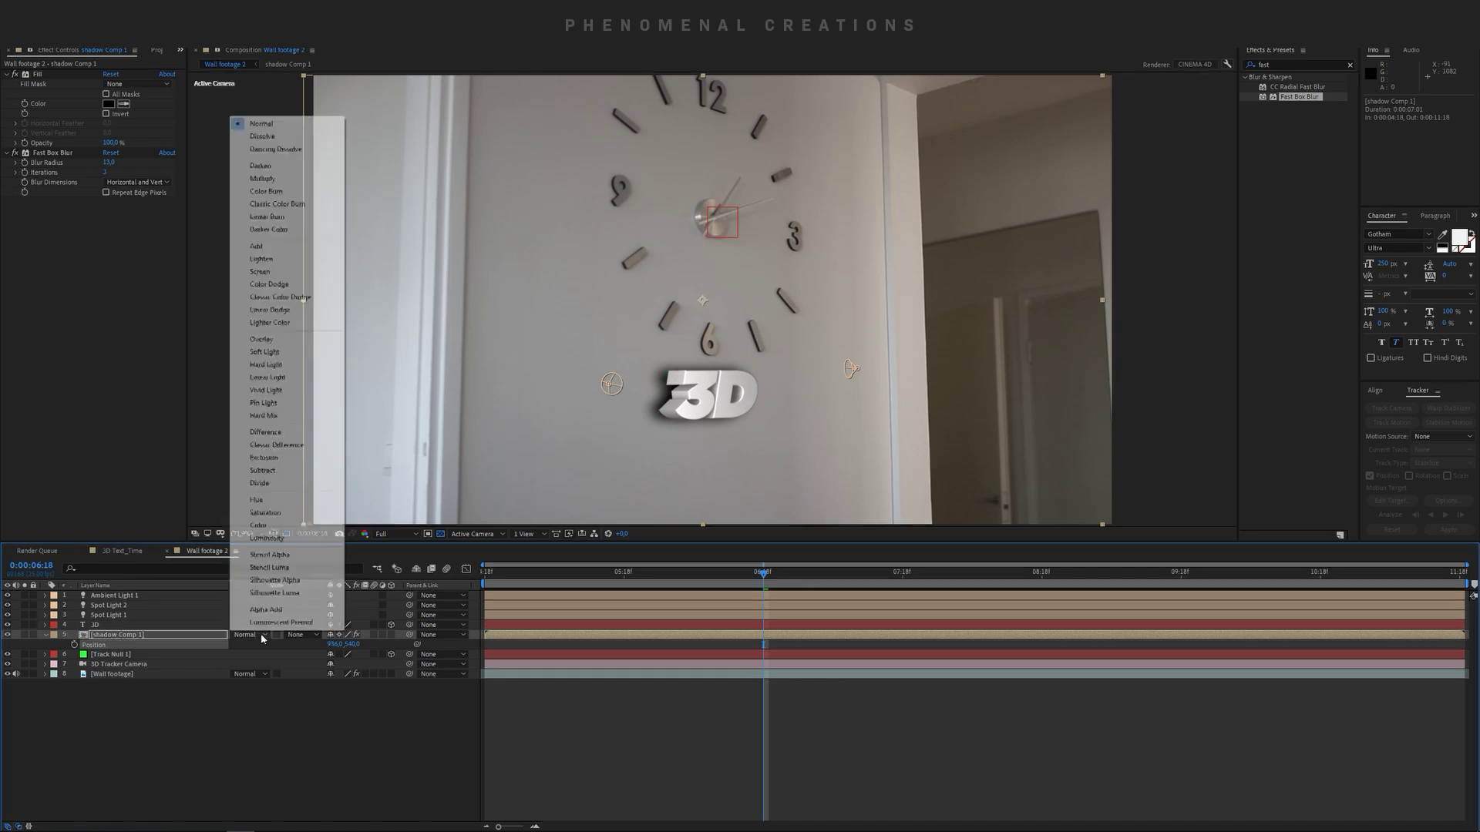
{"action": "left_click", "coordinate": [297, 340]}
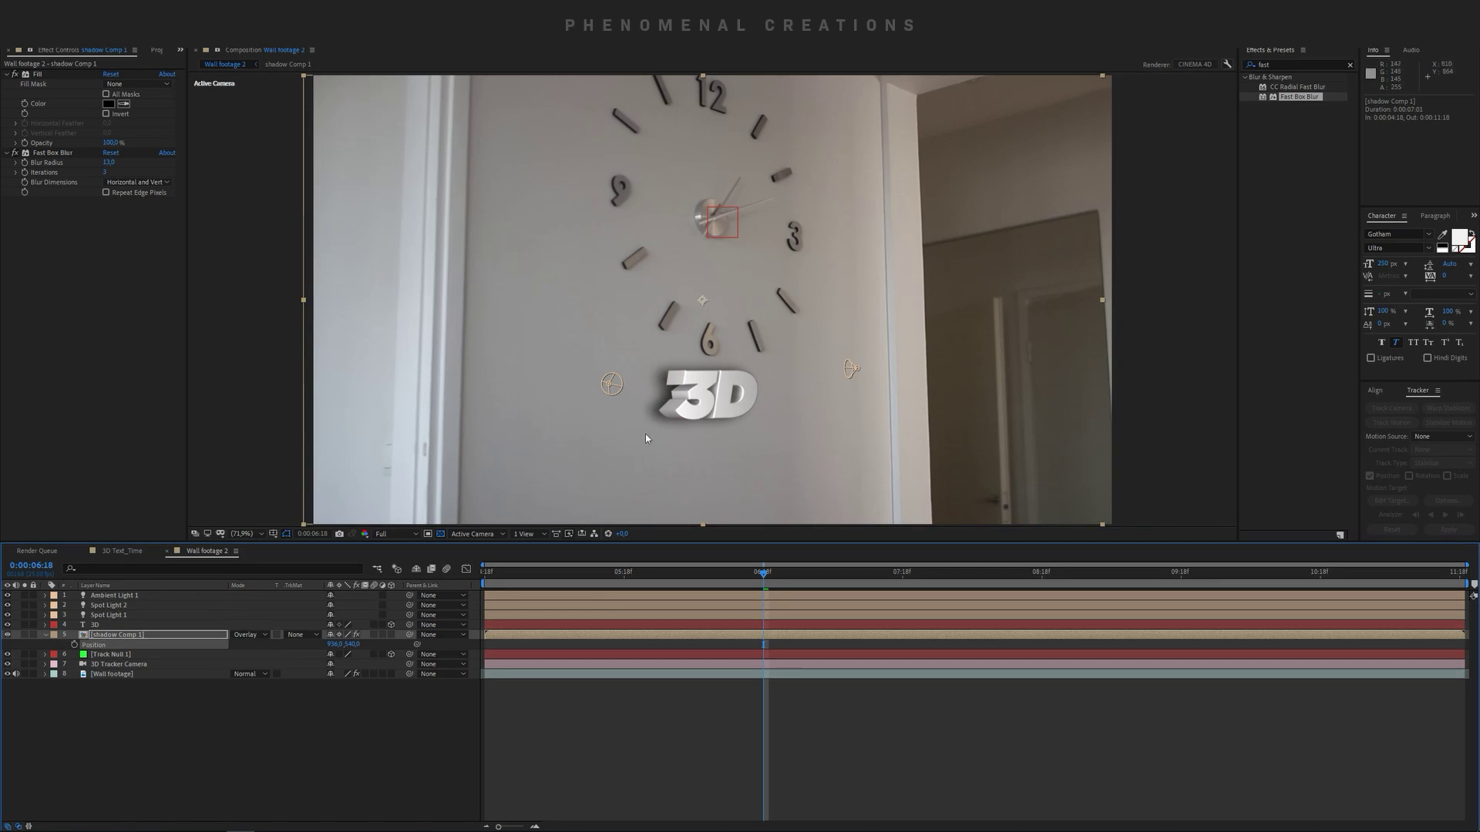
{"action": "key", "text": "t"}
{"action": "left_click_drag", "start_coordinate": [331, 645], "coordinate": [305, 651]}
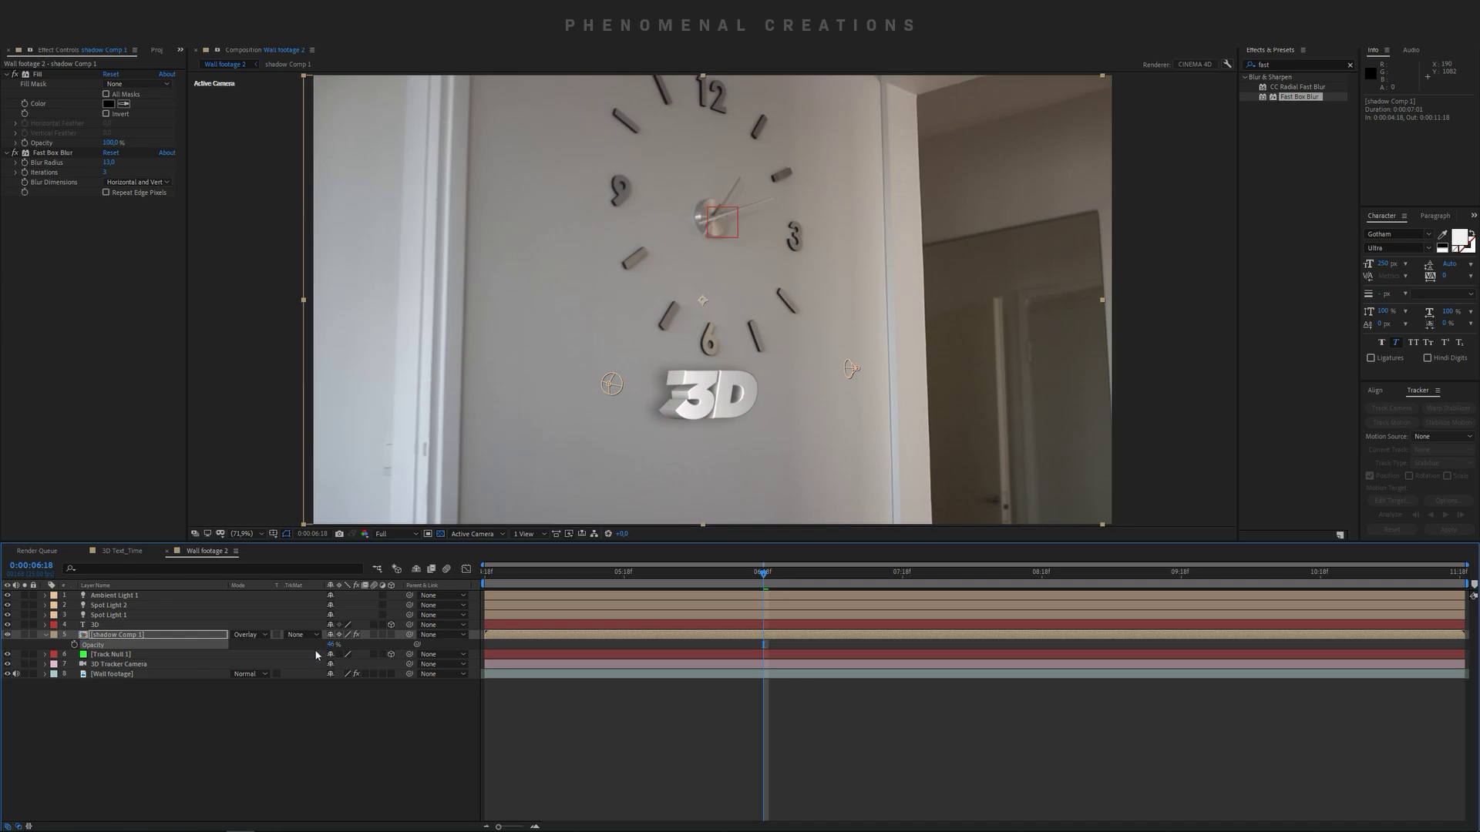
{"action": "left_click", "coordinate": [108, 615]}
{"action": "key", "text": "a"}
{"action": "key", "text": "a"}
{"action": "left_click_drag", "start_coordinate": [763, 574], "coordinate": [674, 574]}
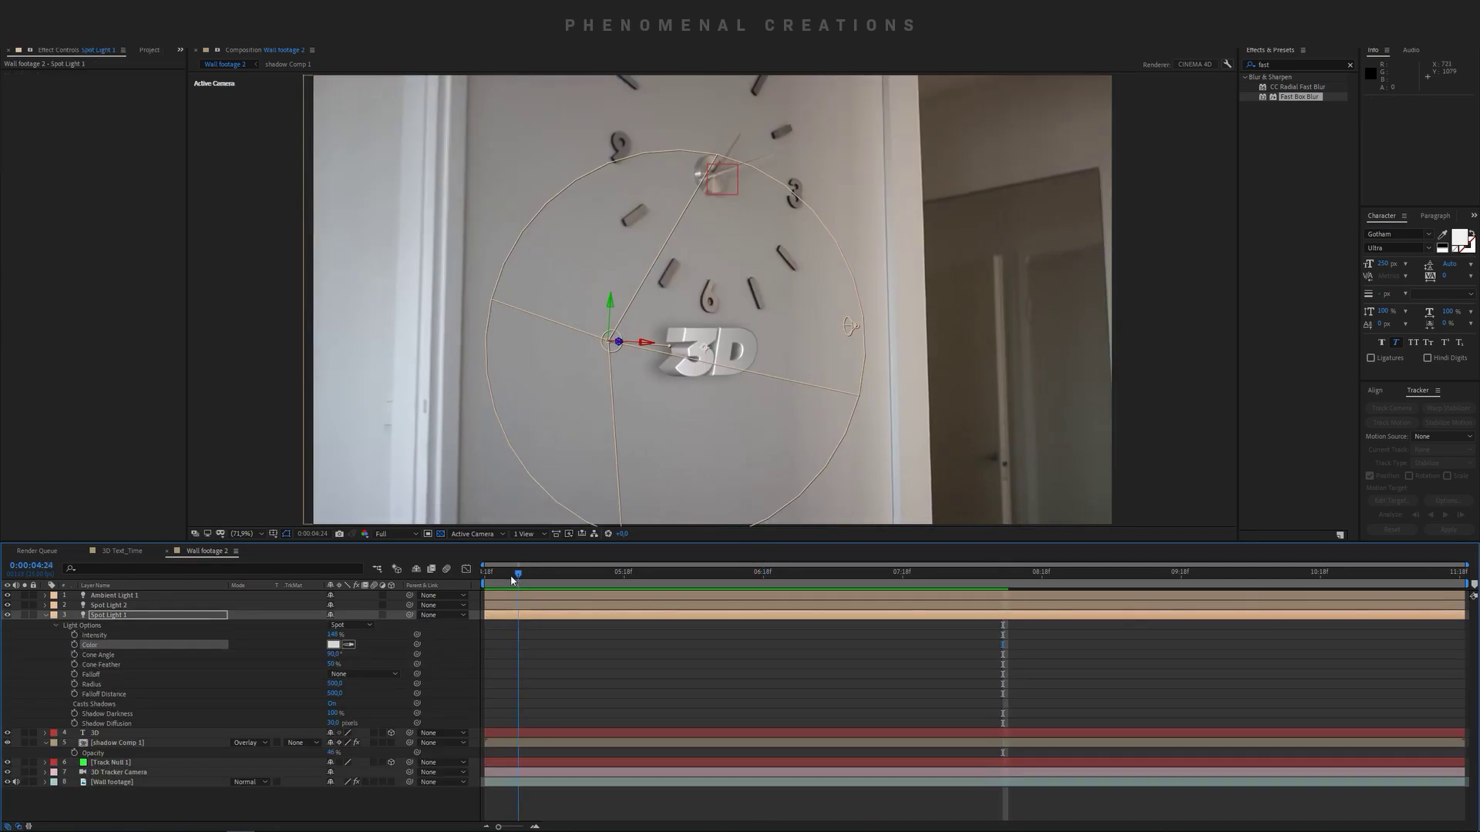
{"action": "left_click", "coordinate": [746, 574]}
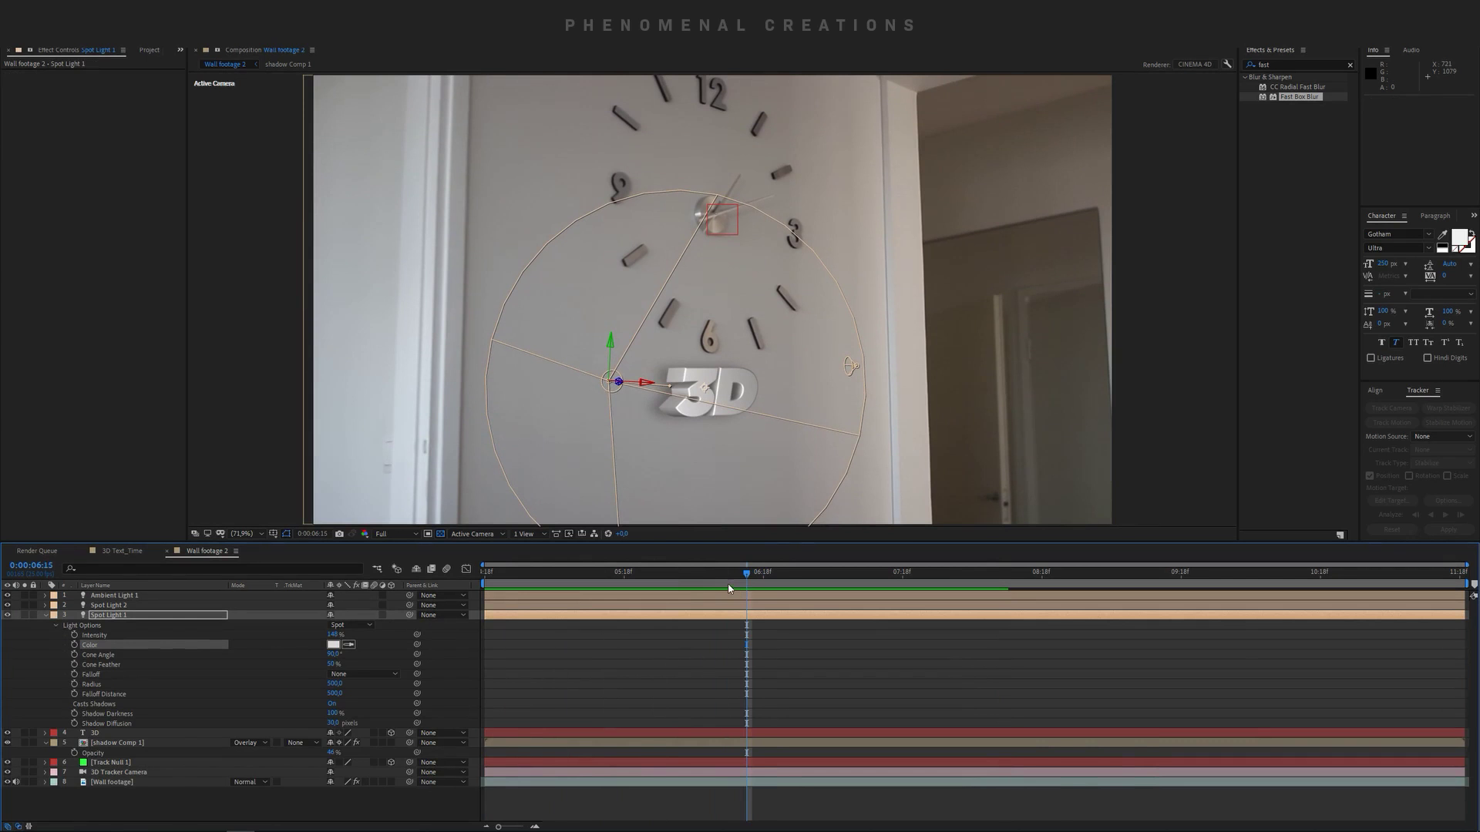
{"action": "left_click", "coordinate": [219, 496]}
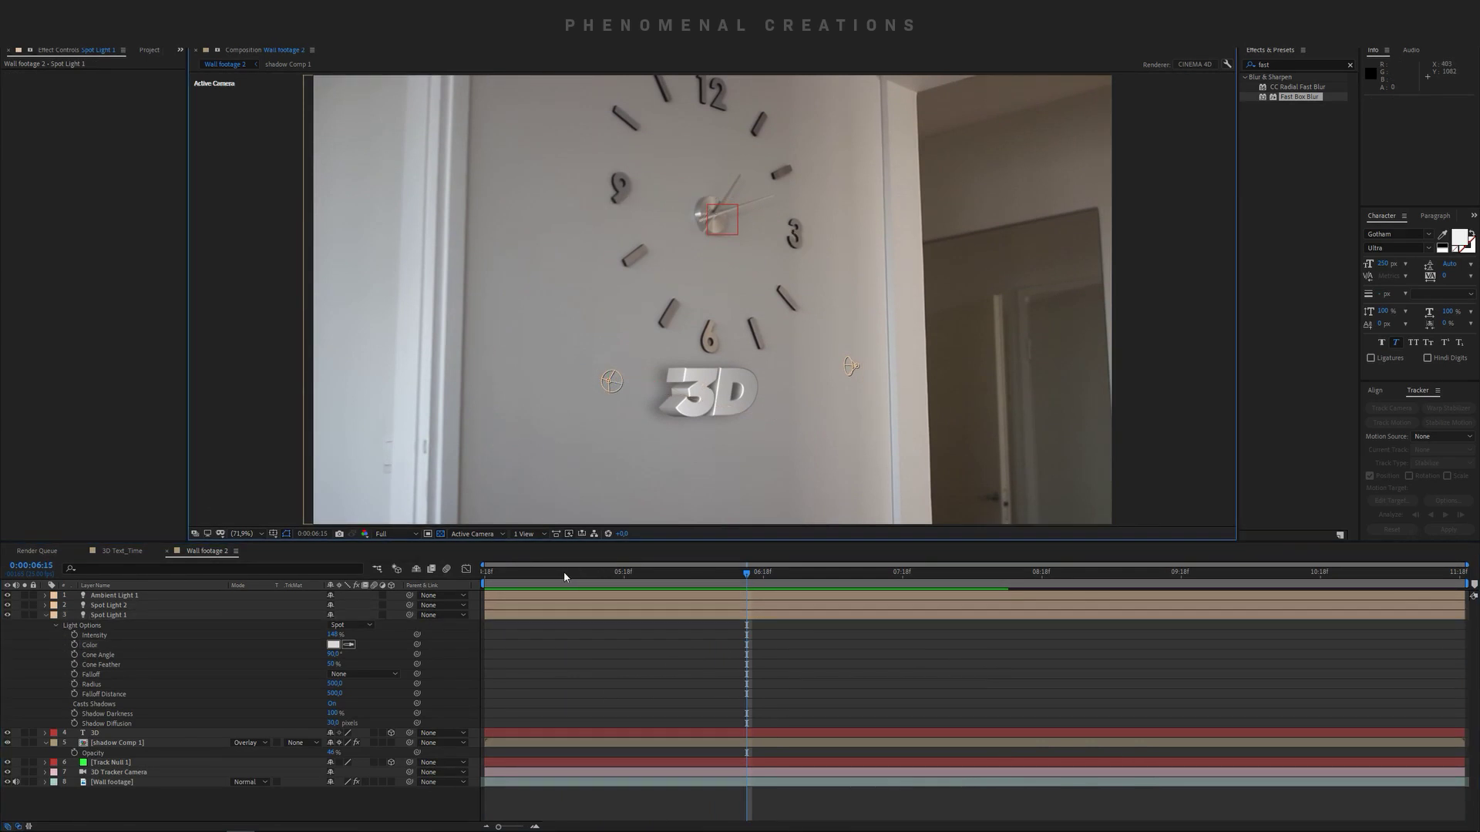
{"action": "left_click", "coordinate": [662, 574]}
{"action": "left_click_drag", "start_coordinate": [700, 571], "coordinate": [686, 598]}
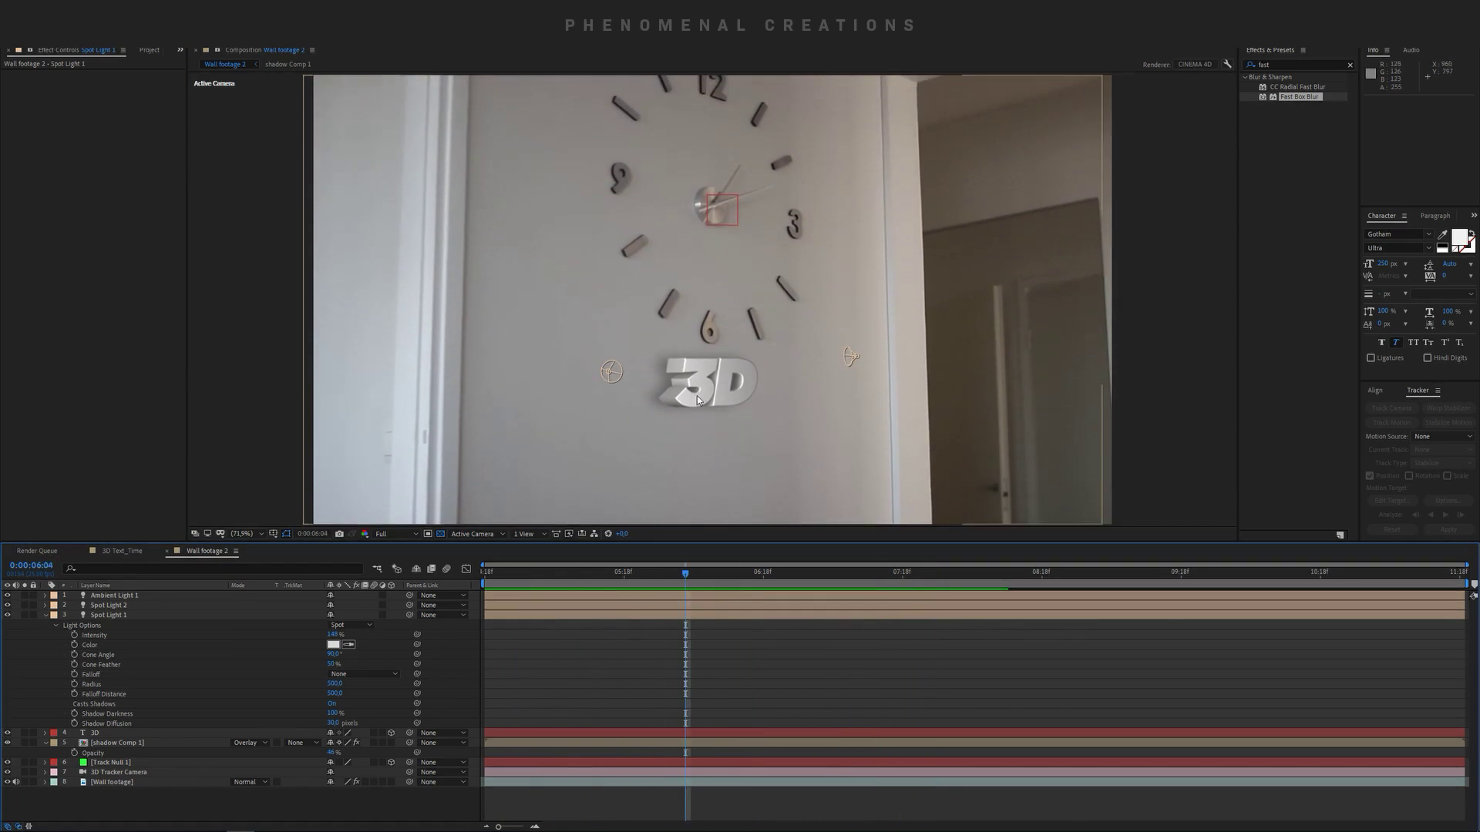
{"action": "left_click", "coordinate": [46, 616]}
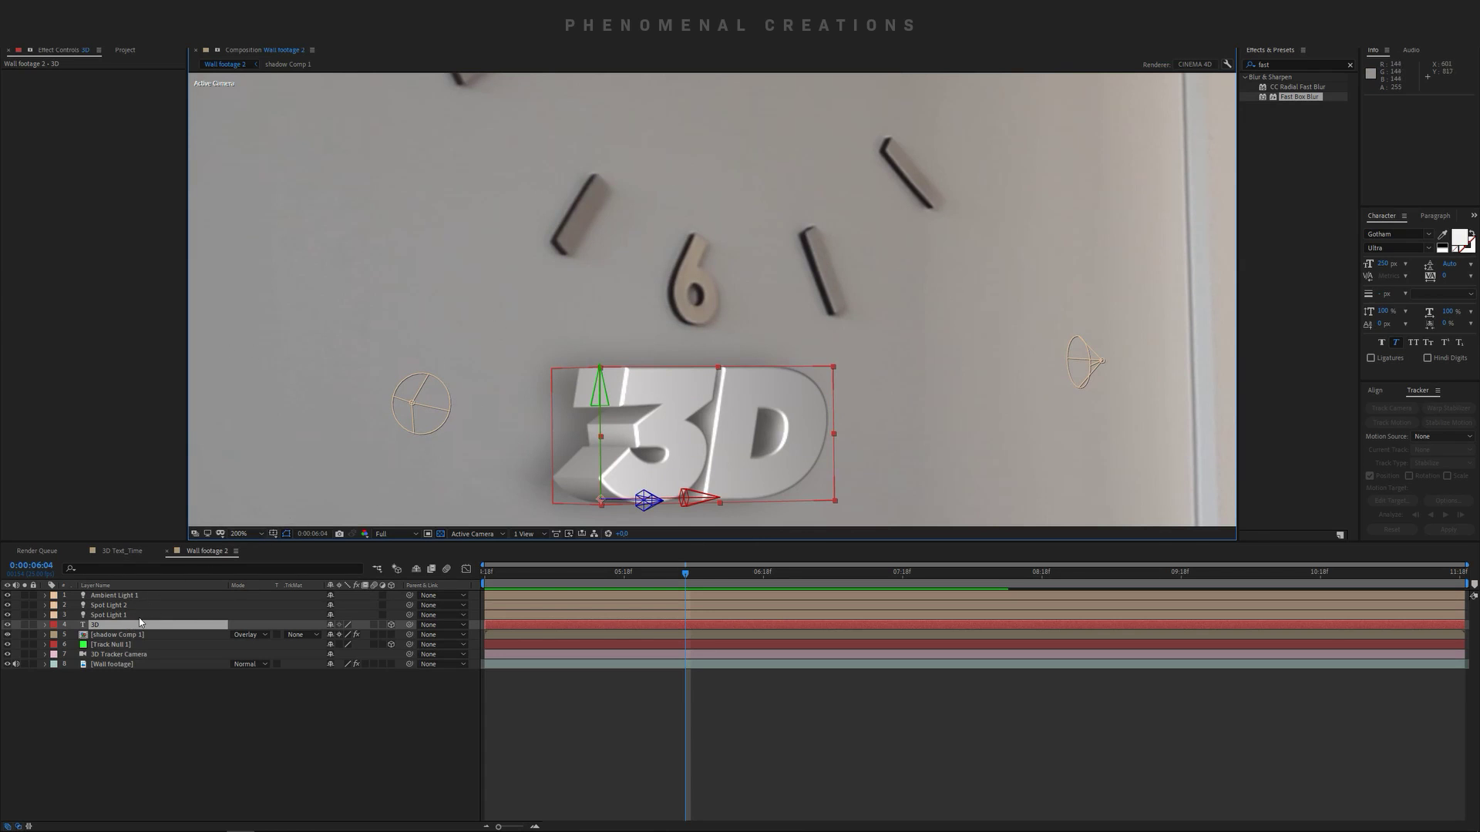
Pre-compose the 3D text as 3D Comp 1 with Collapse Transformations and add a 1-iteration Fast Box Blur.
{"action": "key", "text": "ctrl+shift+c"}
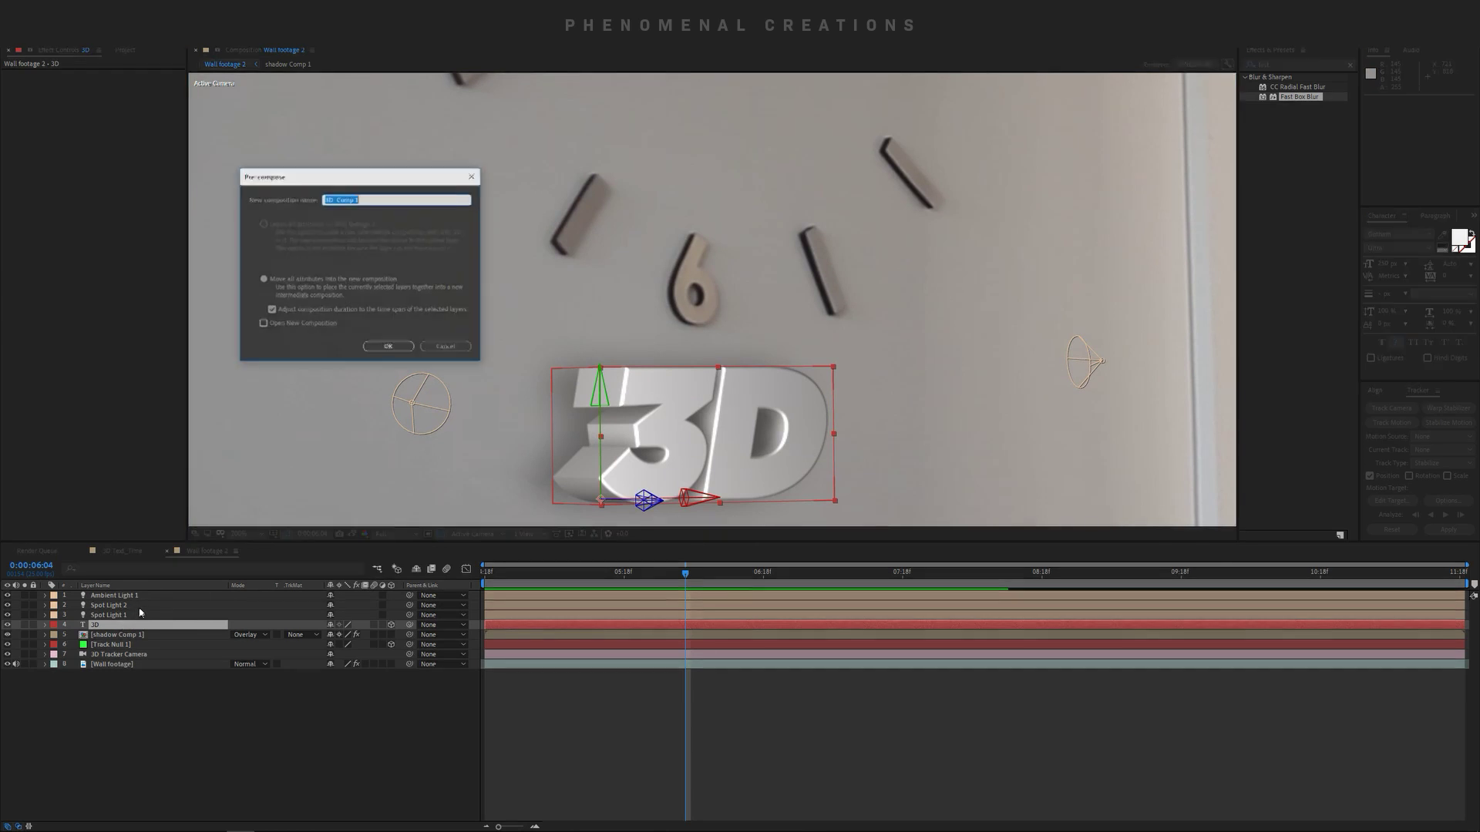
{"action": "key", "text": "Return"}
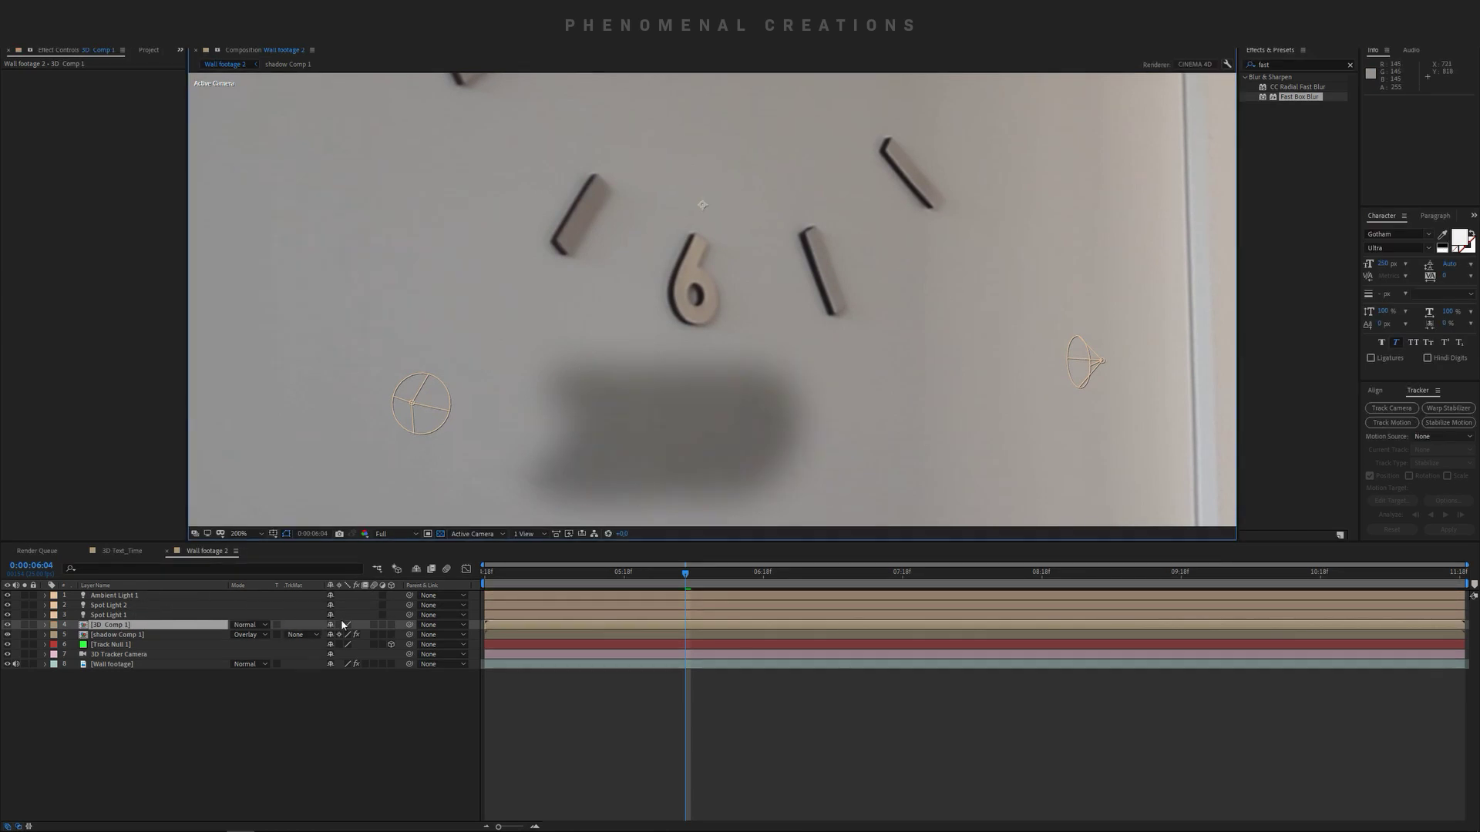
{"action": "left_click", "coordinate": [339, 625]}
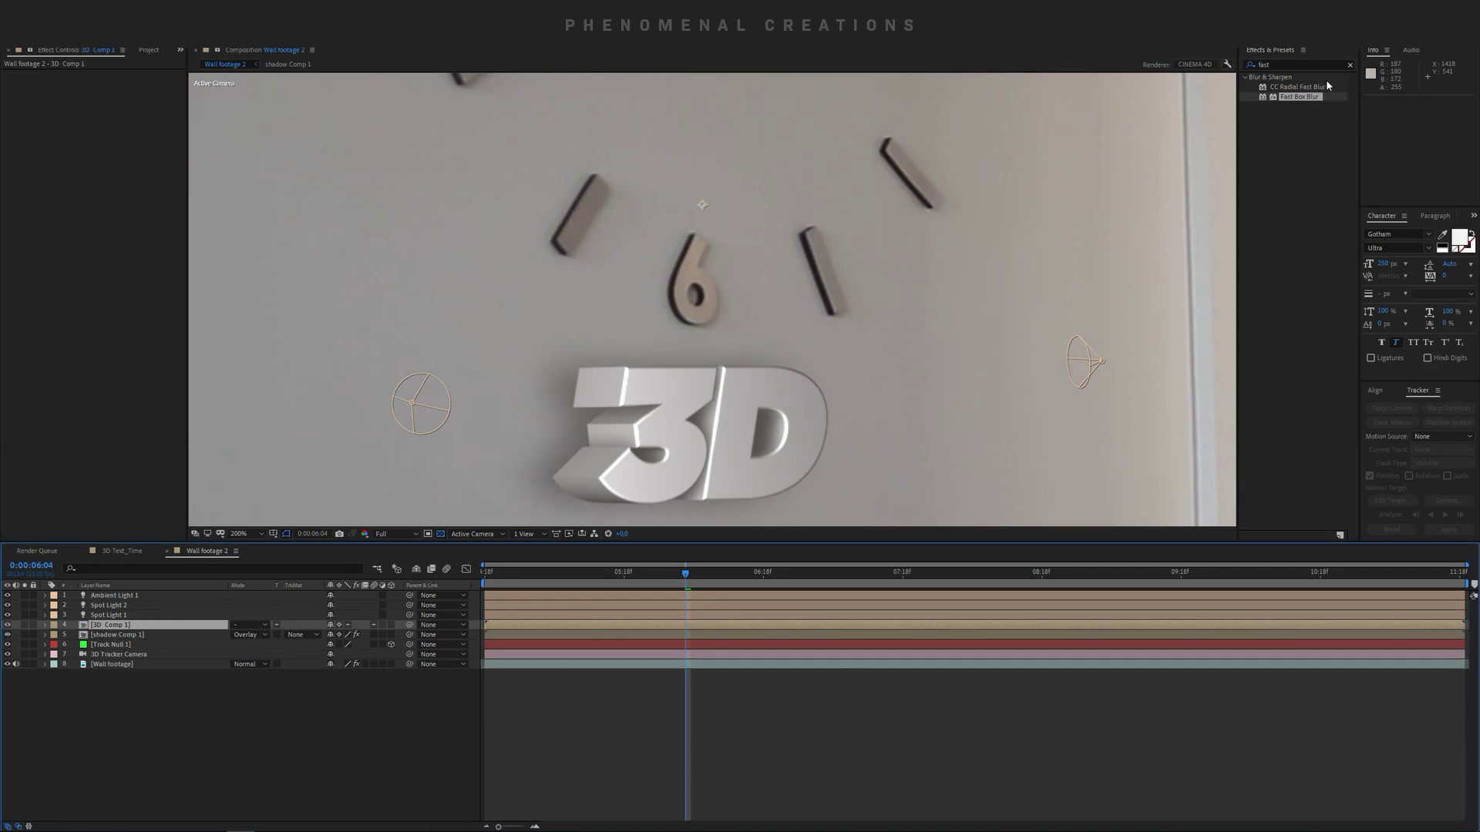
{"action": "left_click_drag", "start_coordinate": [756, 335], "coordinate": [128, 626]}
{"action": "left_click_drag", "start_coordinate": [106, 94], "coordinate": [91, 99]}
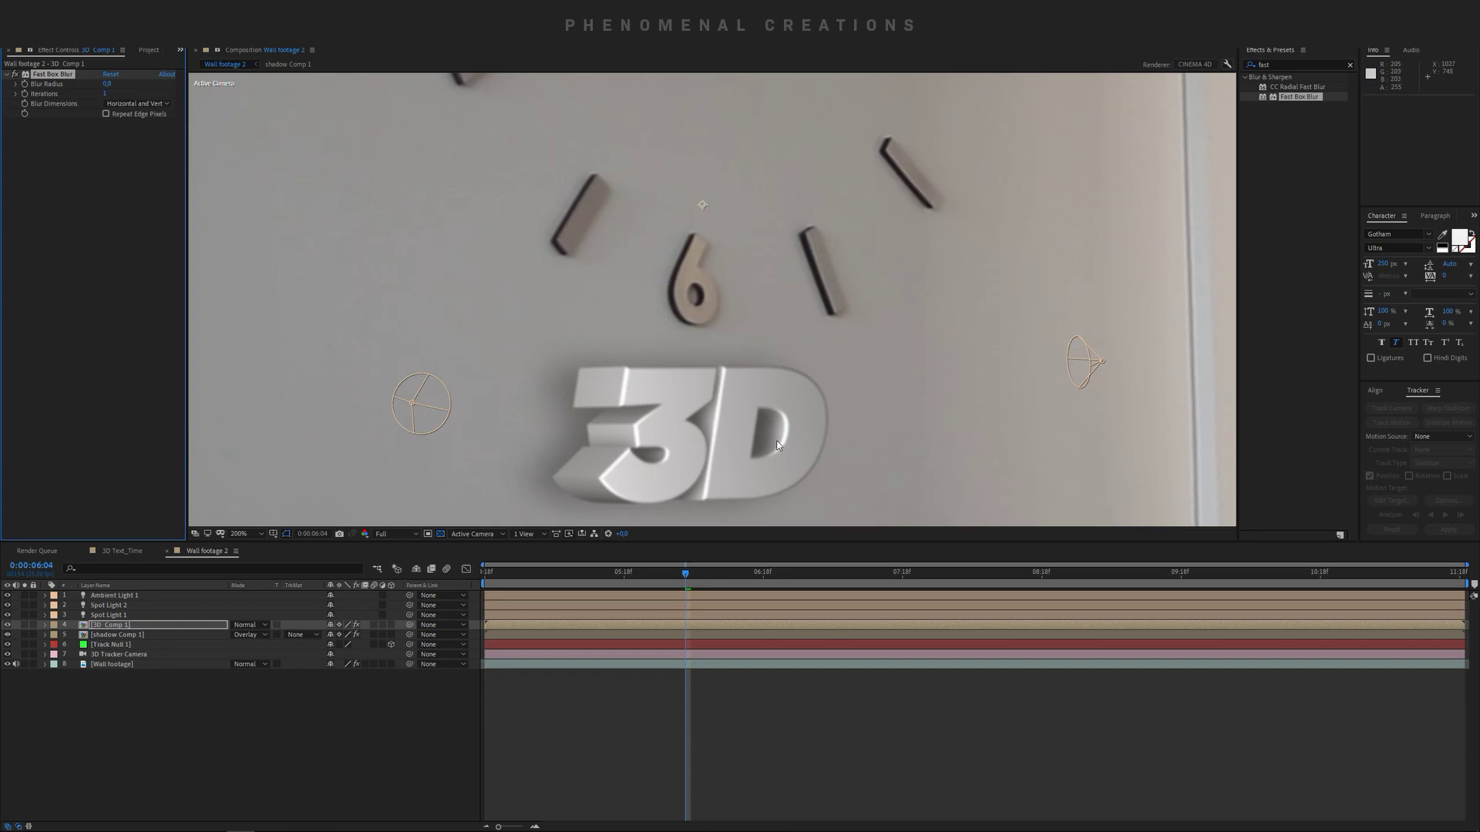
{"action": "left_click", "coordinate": [244, 533]}
{"action": "left_click", "coordinate": [246, 546]}
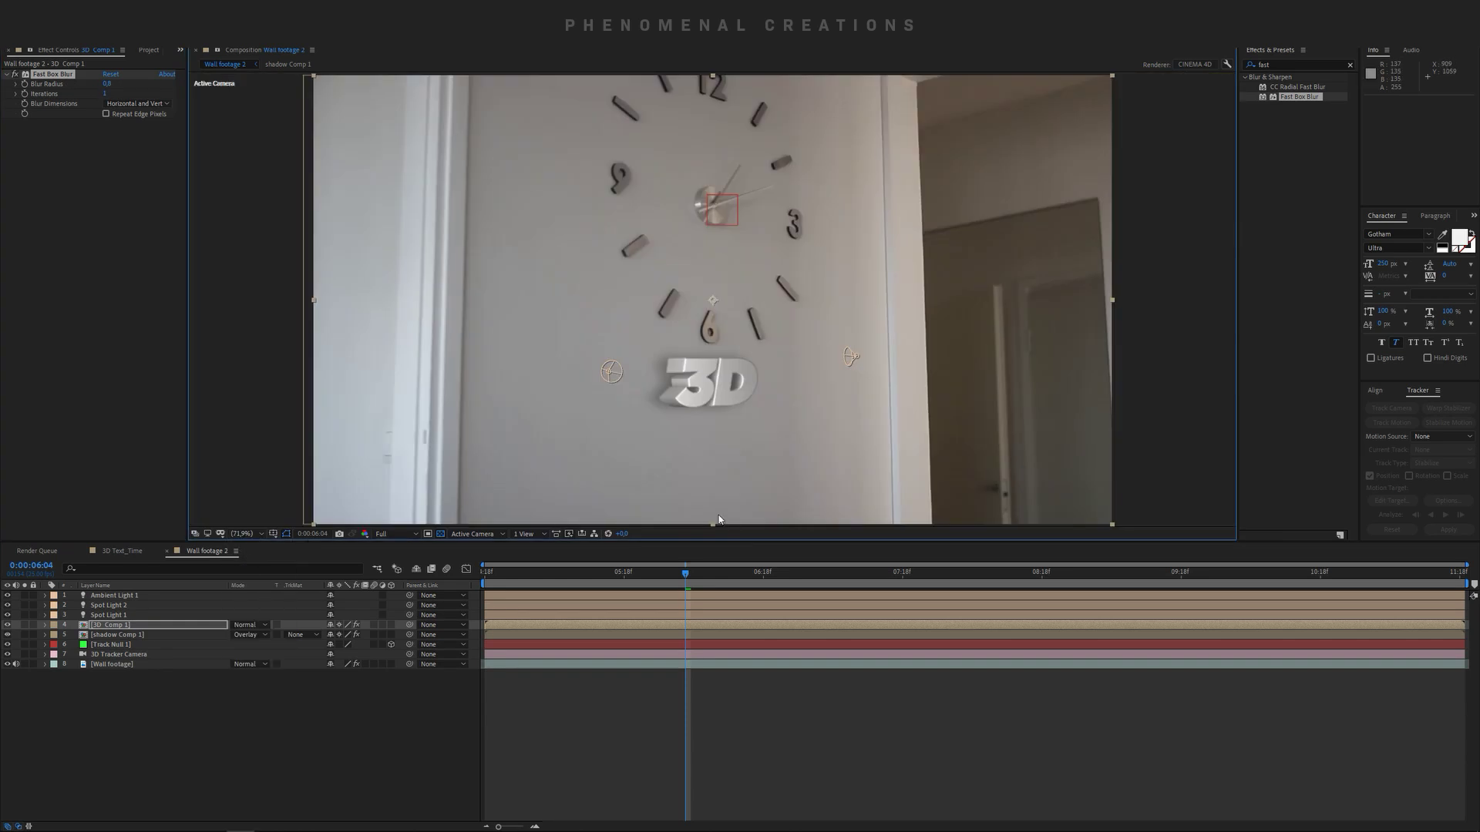